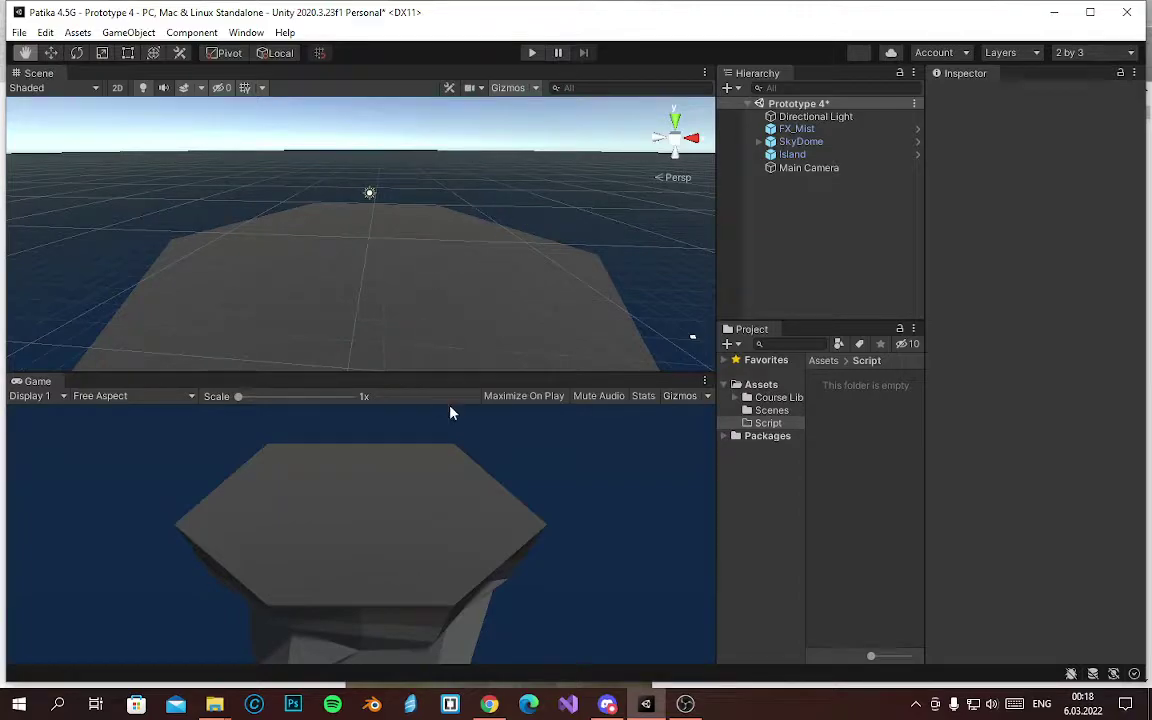
Add a sphere to the scene and reset its transform to the origin
{"action": "right_click", "coordinate": [813, 219]}
{"action": "mouse_move", "coordinate": [874, 423]}
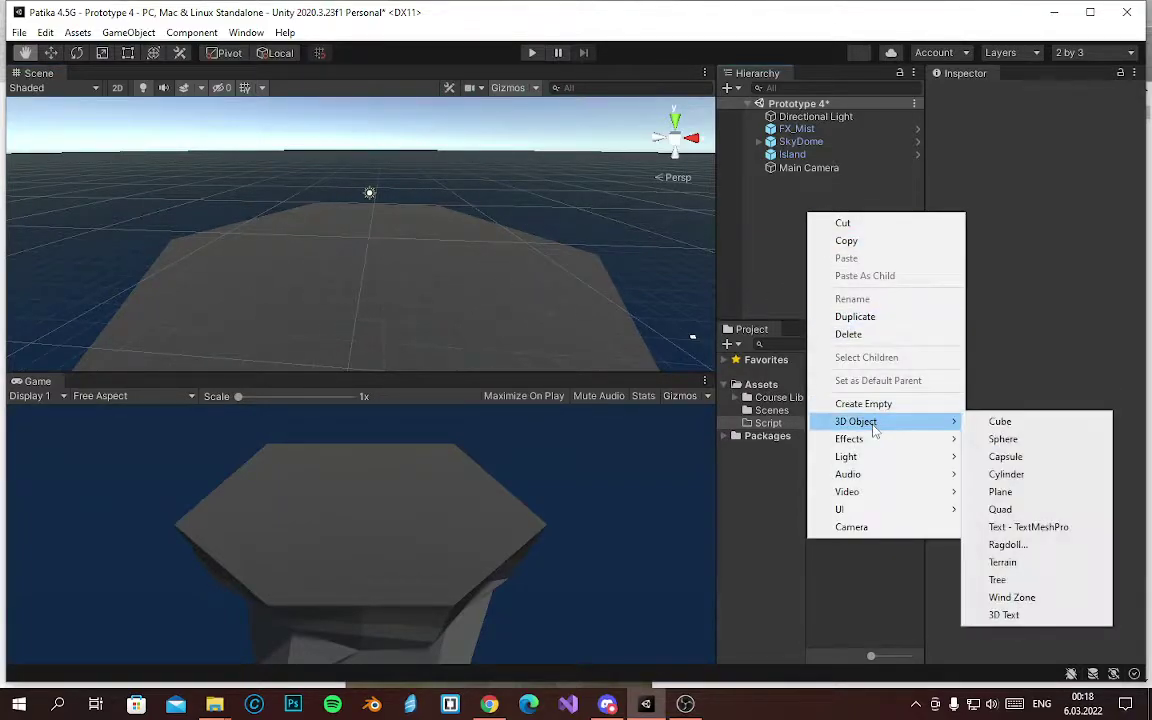
{"action": "left_click", "coordinate": [1031, 439]}
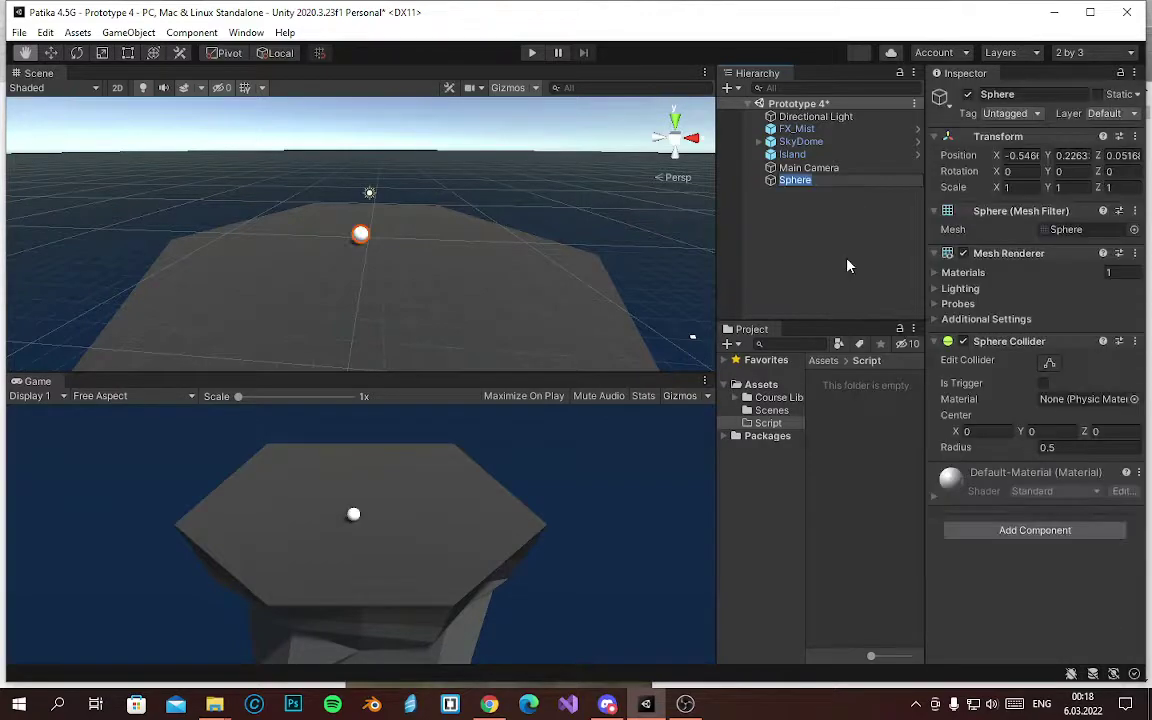
{"action": "left_click", "coordinate": [809, 215]}
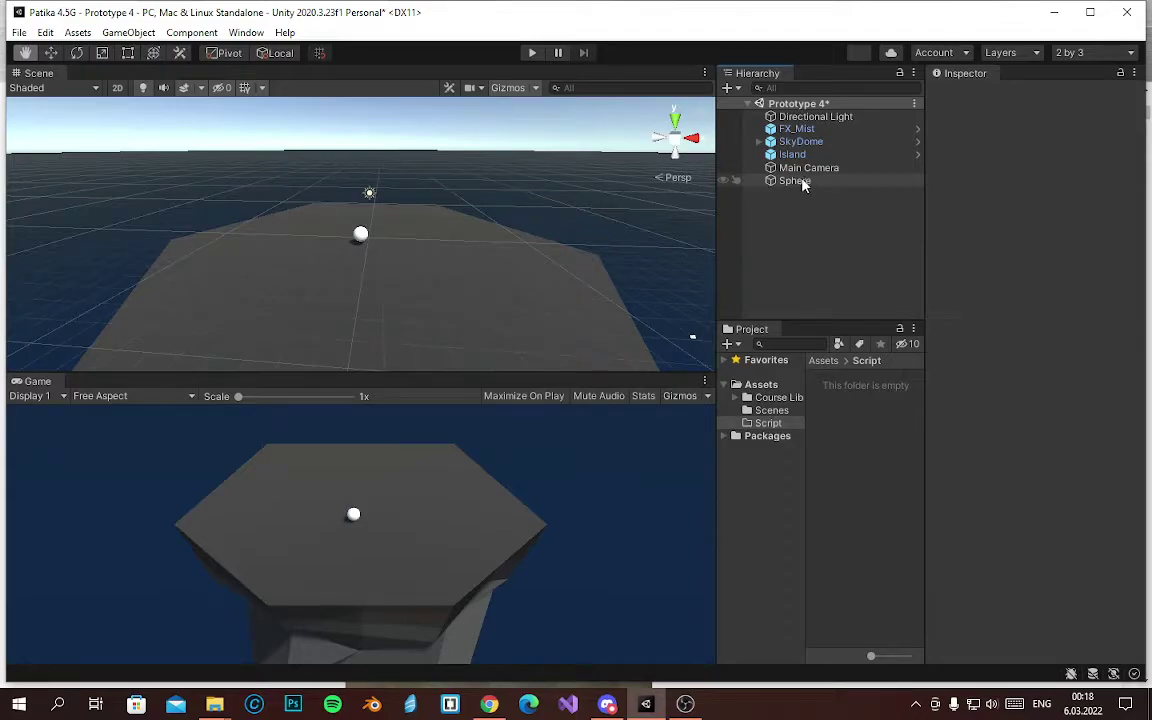
{"action": "left_click", "coordinate": [803, 182]}
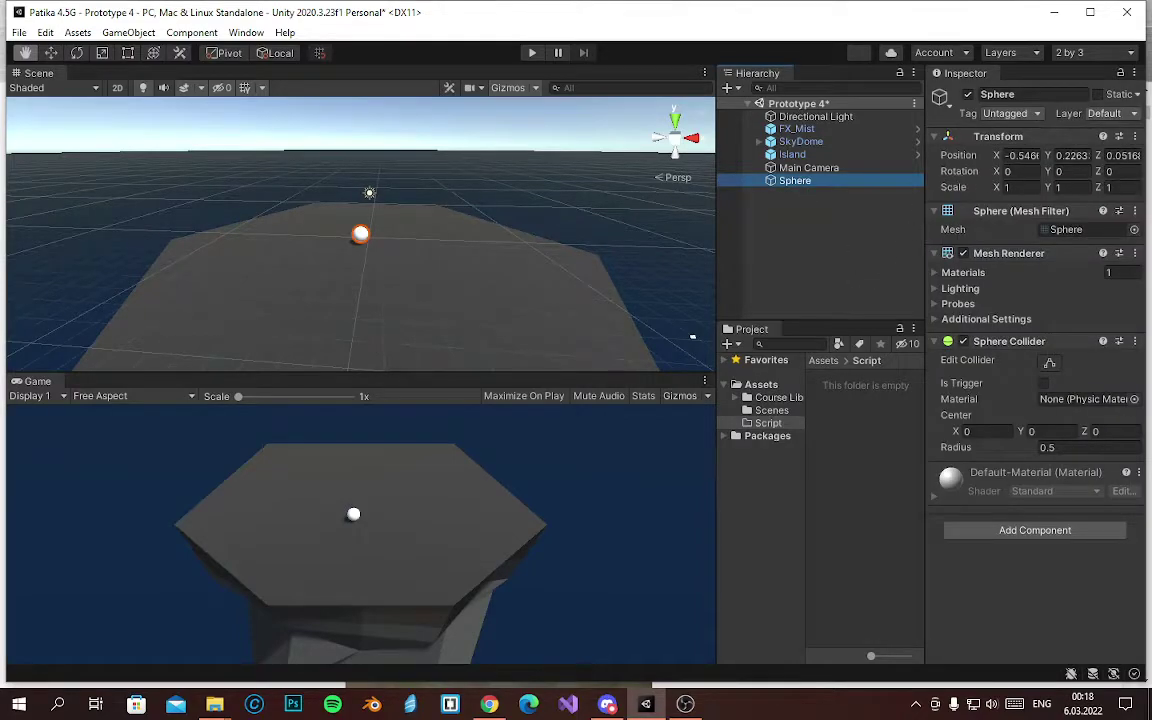
{"action": "right_click", "coordinate": [1030, 136]}
{"action": "left_click", "coordinate": [905, 137]}
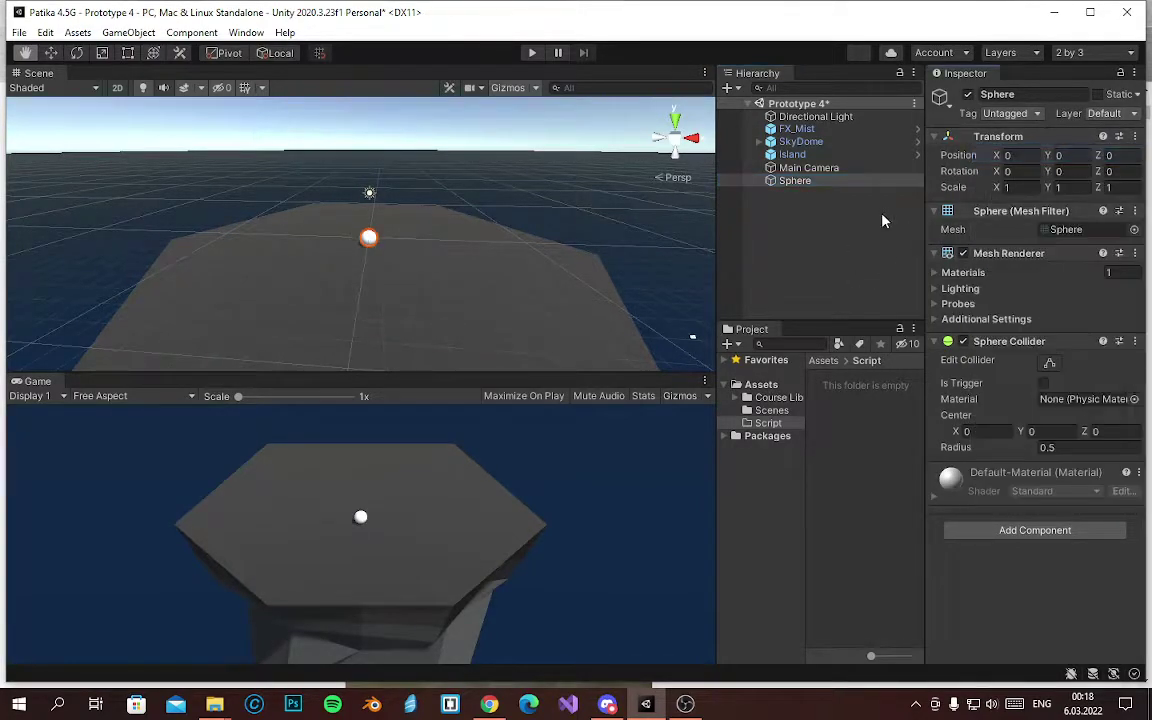
{"action": "left_click", "coordinate": [826, 184]}
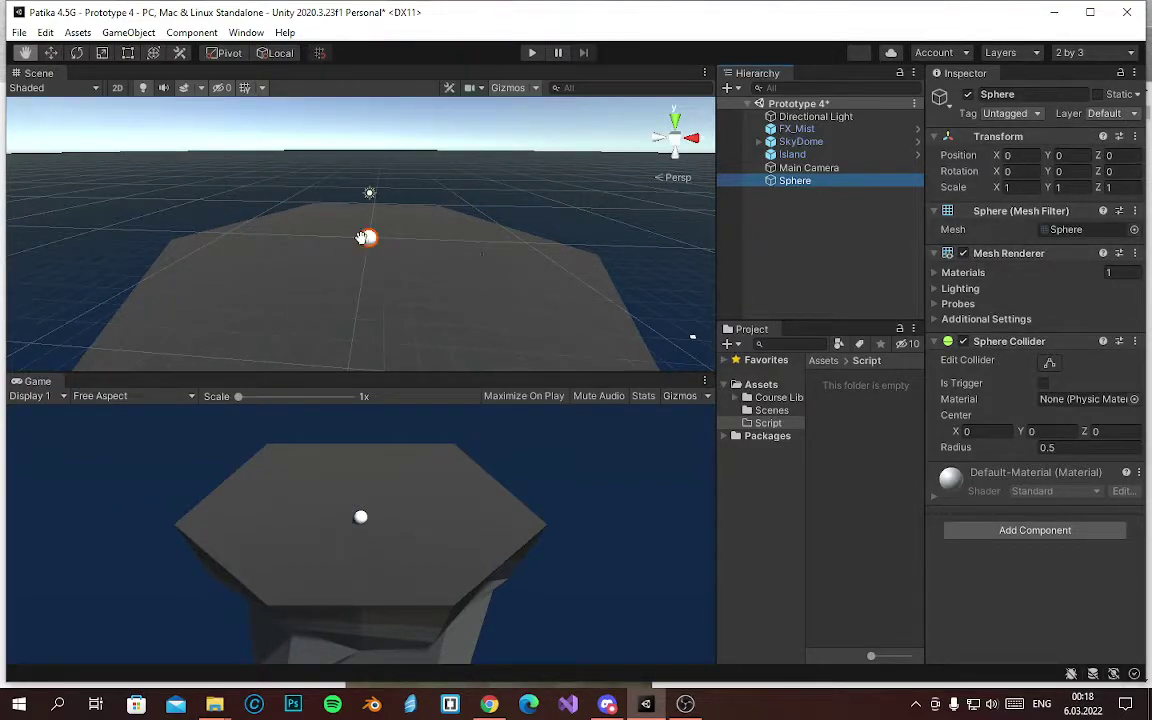
Rename the sphere to Player and give it the Player tag
{"action": "left_click", "coordinate": [1032, 95]}
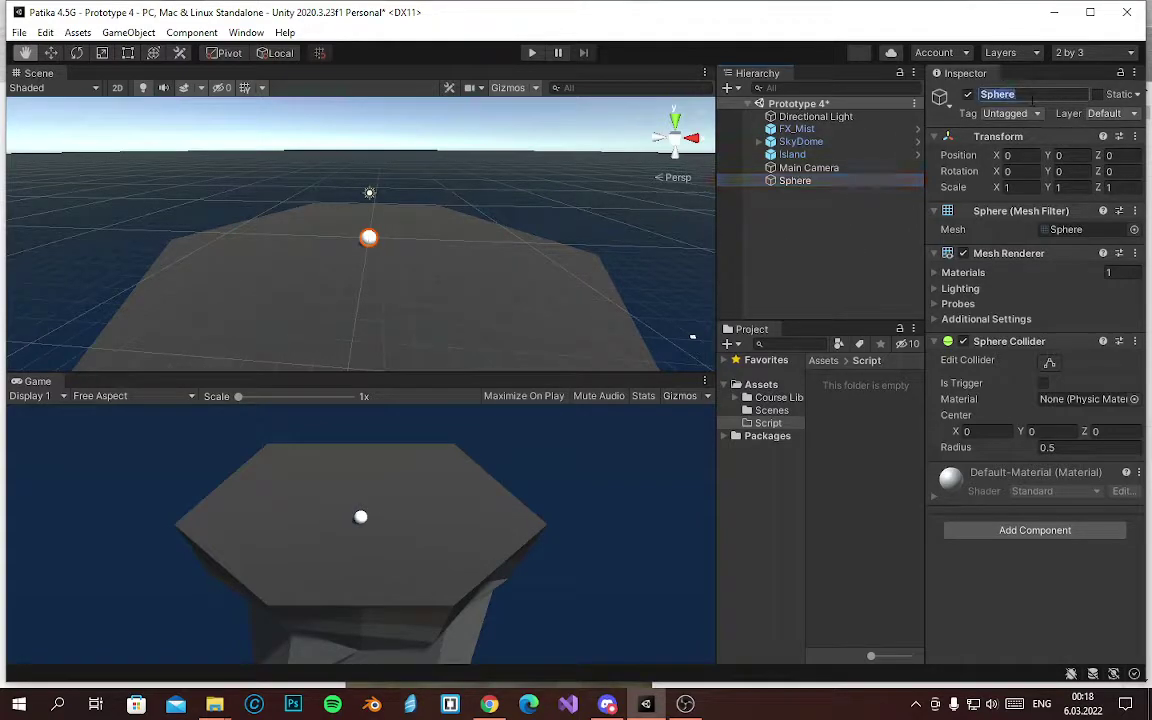
{"action": "type", "text": "Player"}
{"action": "left_click", "coordinate": [1043, 114]}
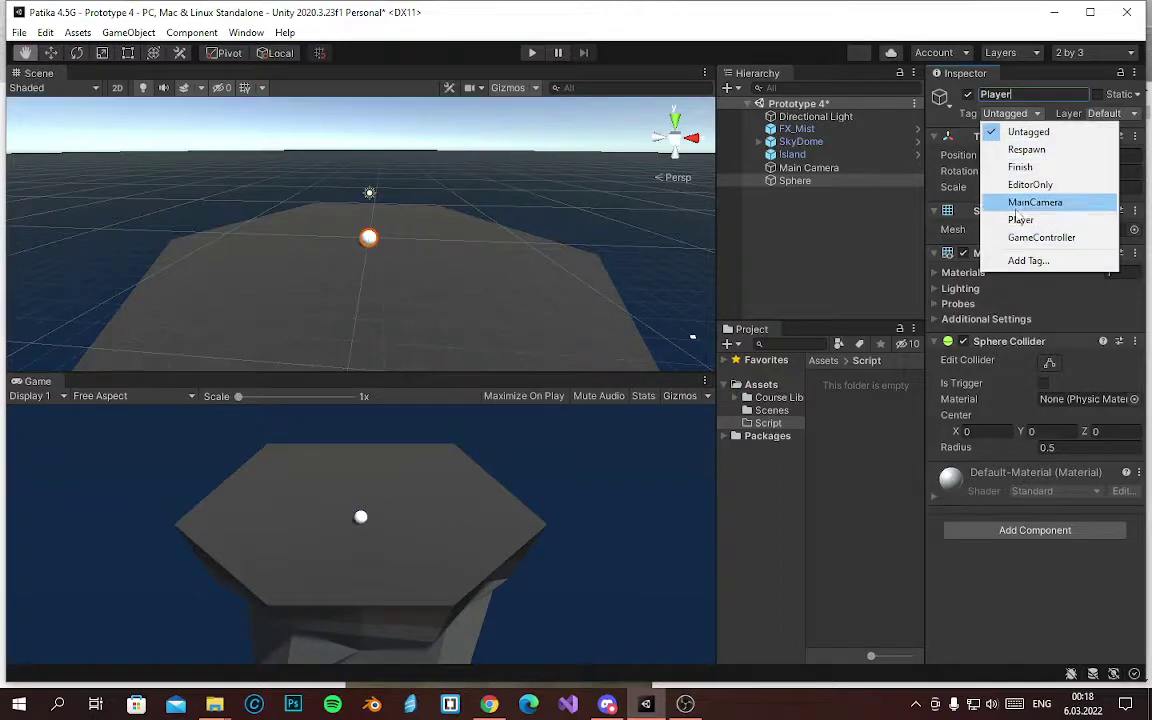
{"action": "left_click", "coordinate": [1005, 217]}
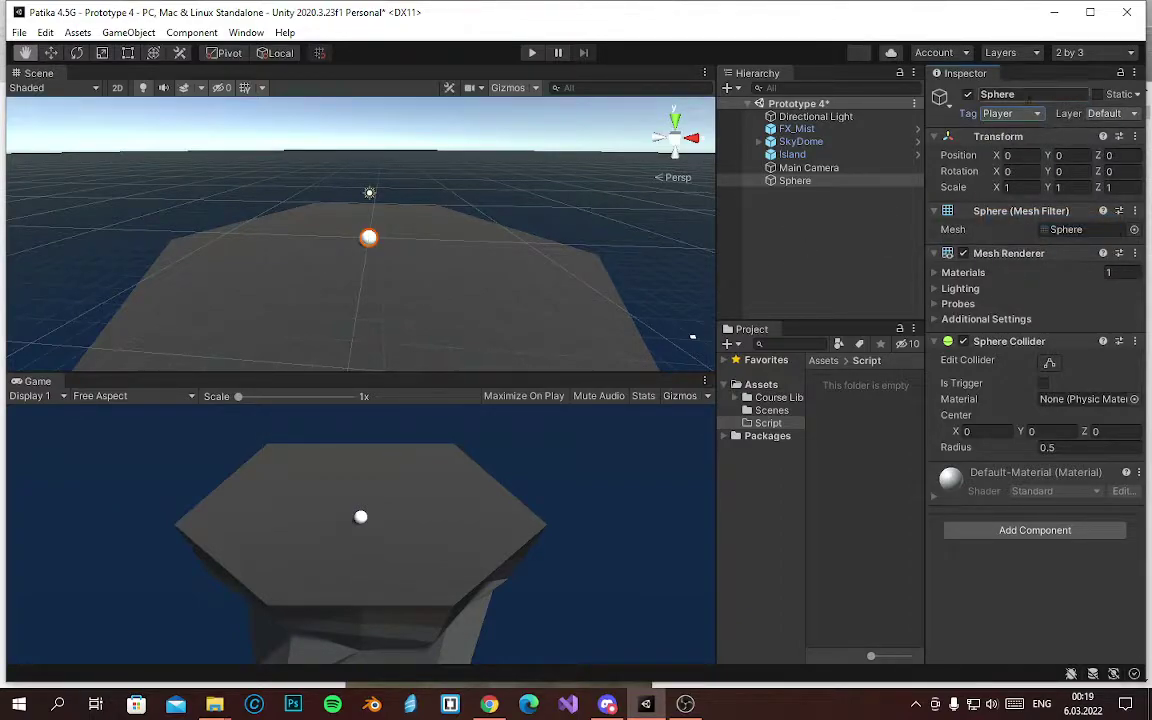
{"action": "left_click", "coordinate": [997, 94]}
{"action": "type", "text": "Player"}
{"action": "key", "text": "Return"}
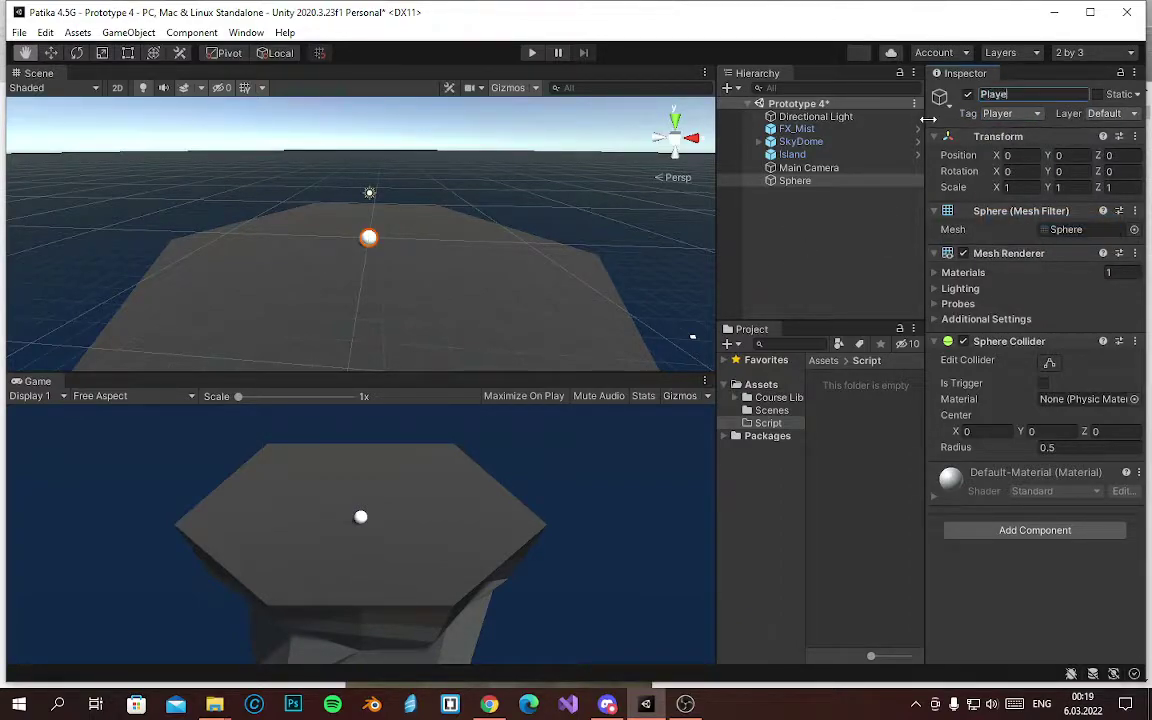
{"action": "left_click", "coordinate": [817, 235]}
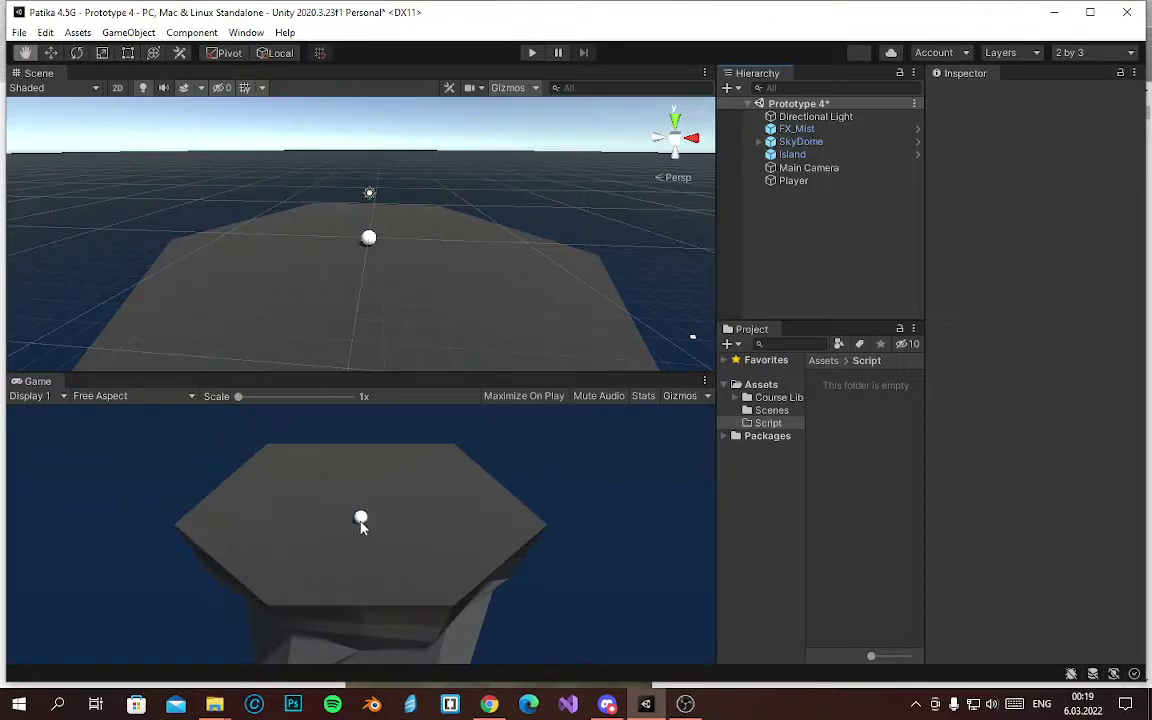
Scale the Player sphere to 1.5 on X, Y and Z
{"action": "left_click", "coordinate": [813, 184]}
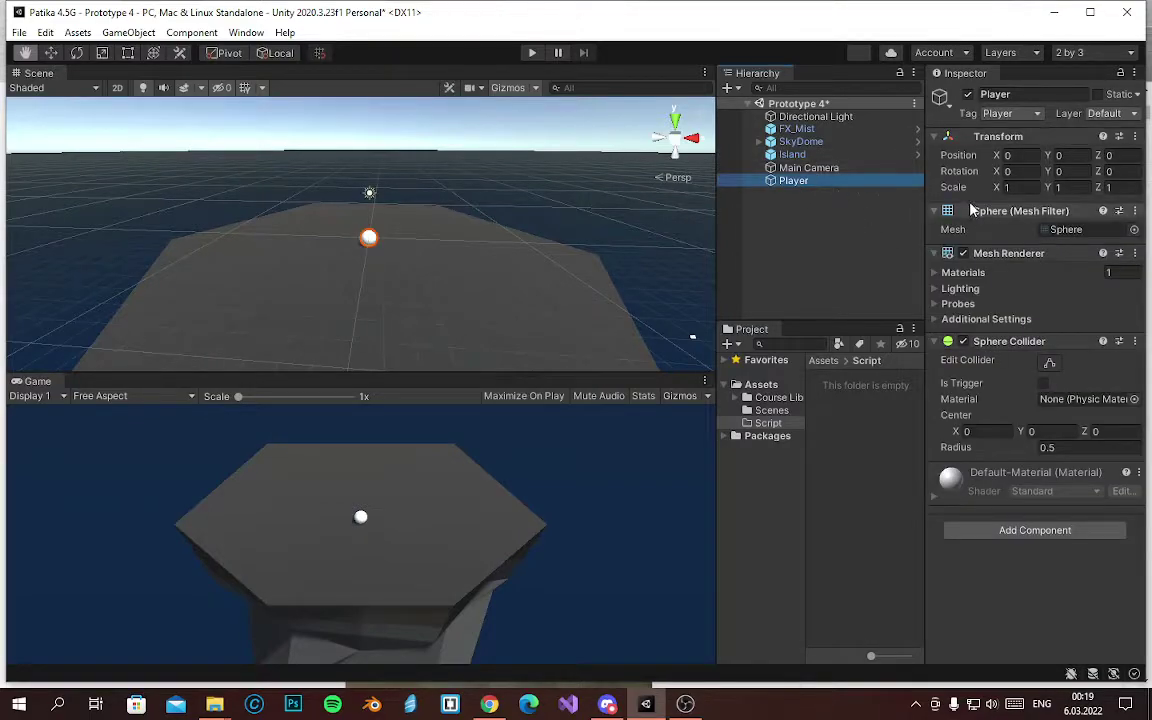
{"action": "left_click", "coordinate": [1025, 188]}
{"action": "type", "text": "1.5"}
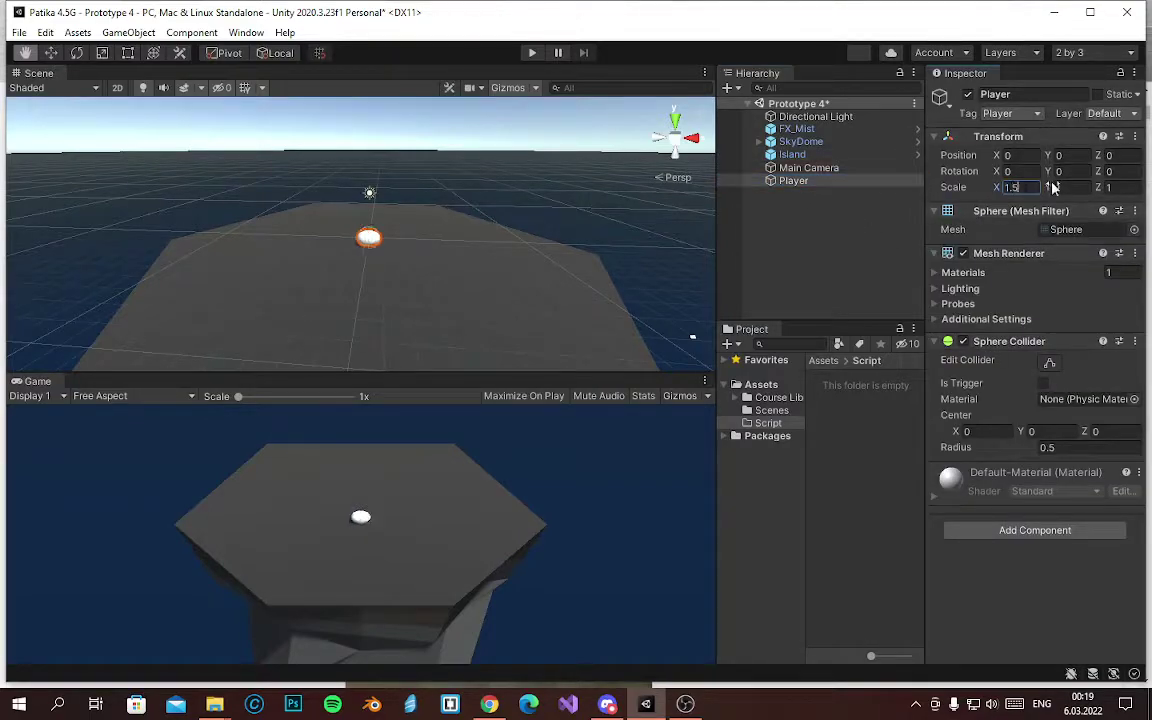
{"action": "left_click", "coordinate": [1074, 192]}
{"action": "type", "text": "1.5"}
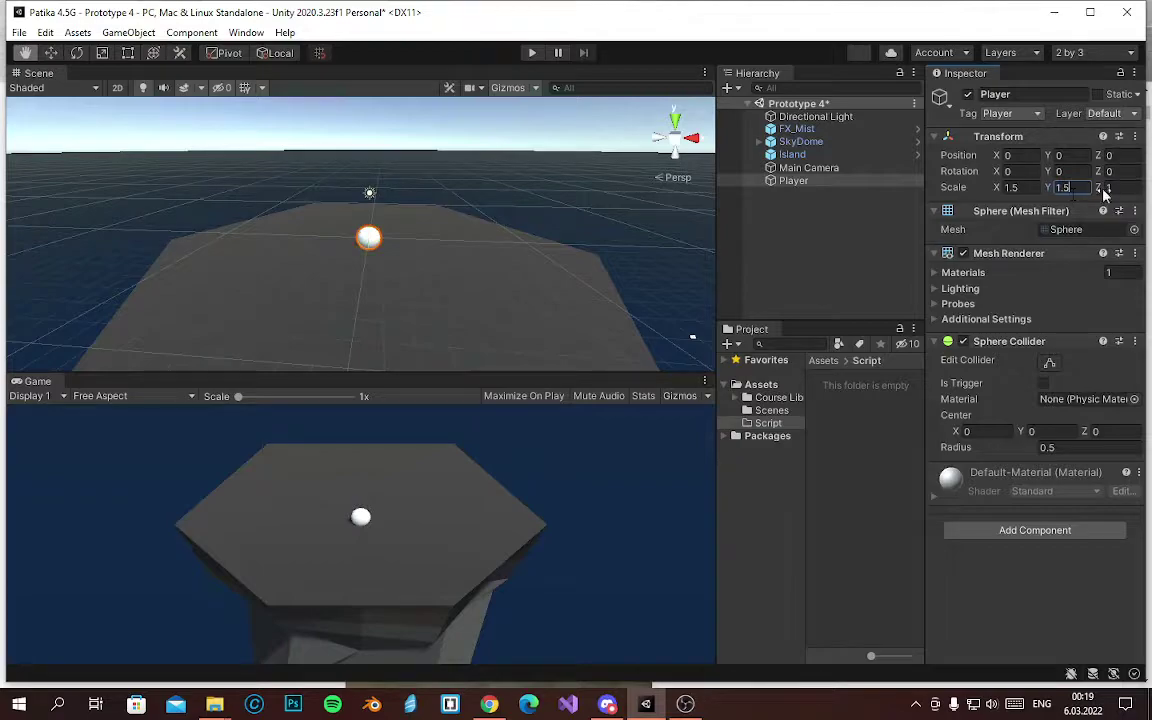
{"action": "left_click", "coordinate": [1120, 188]}
{"action": "type", "text": "1.5"}
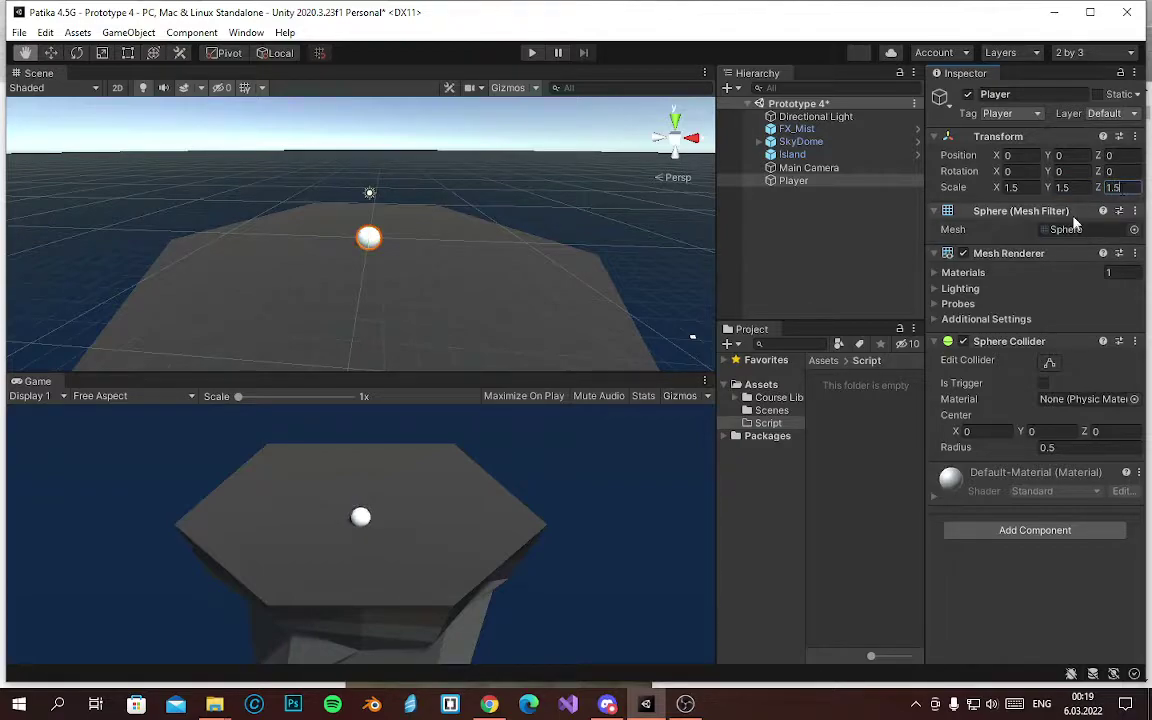
{"action": "left_click", "coordinate": [1062, 600]}
Drag a PolygonPrototype grid texture from Course Library > Textures onto the Player sphere
{"action": "left_click", "coordinate": [778, 397]}
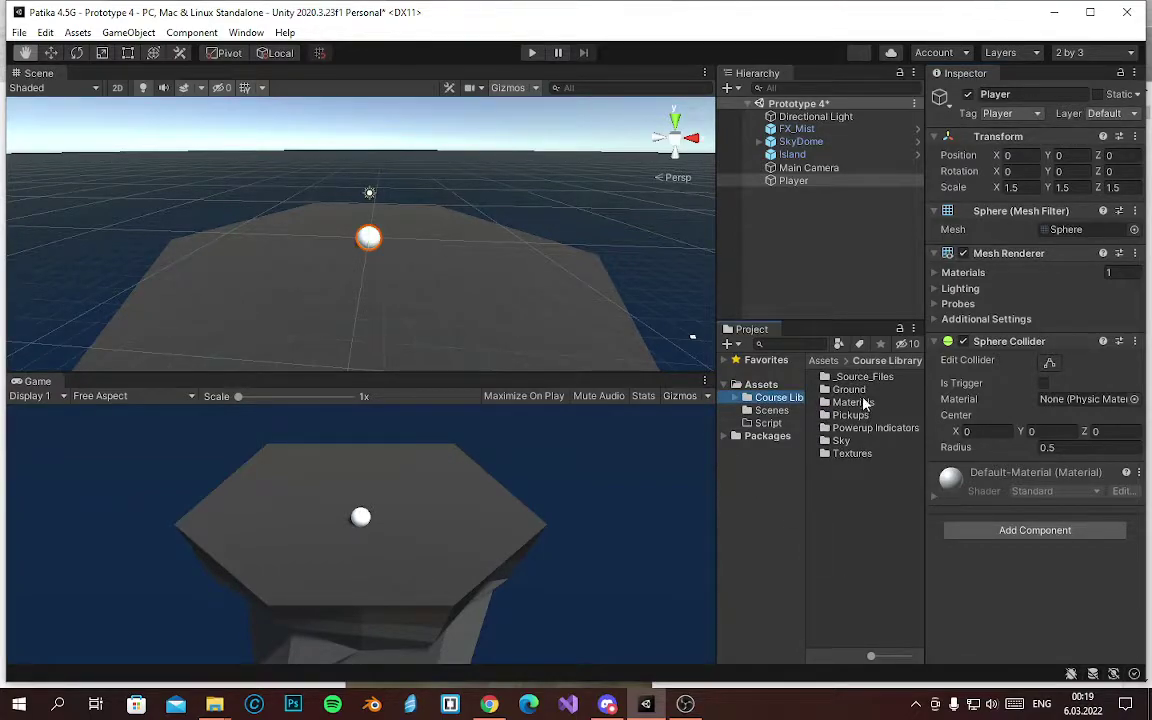
{"action": "double_click", "coordinate": [858, 455]}
{"action": "left_click_drag", "start_coordinate": [866, 485], "coordinate": [369, 237]}
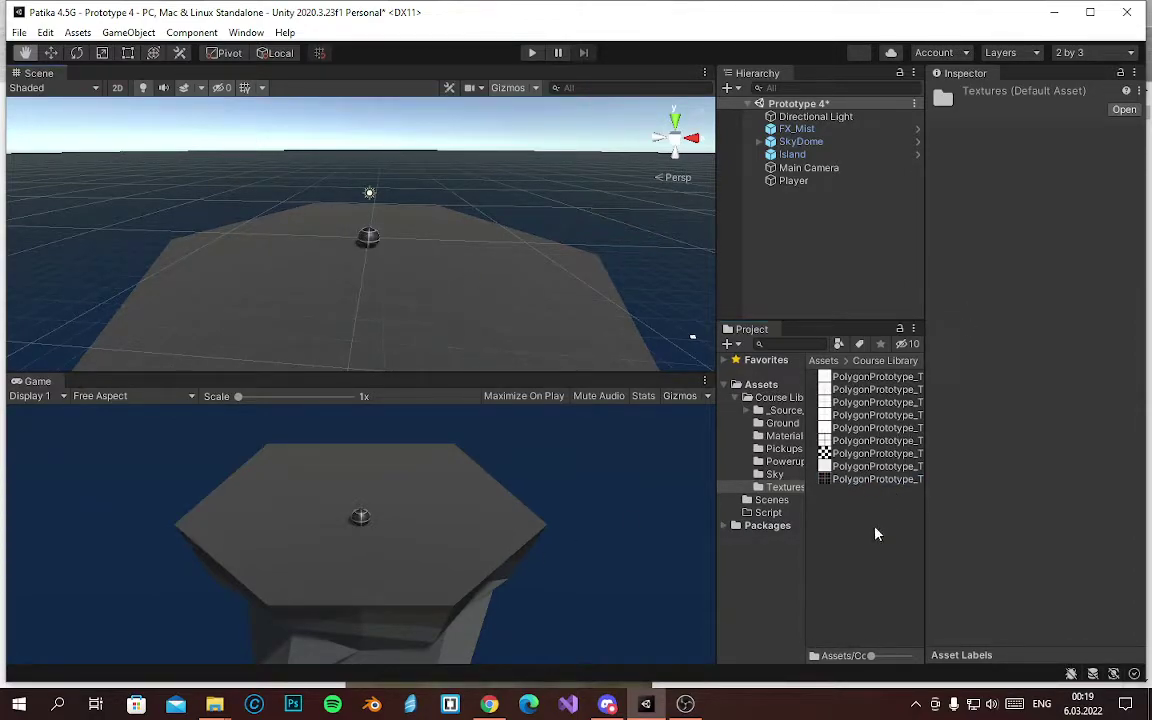
{"action": "left_click", "coordinate": [761, 384]}
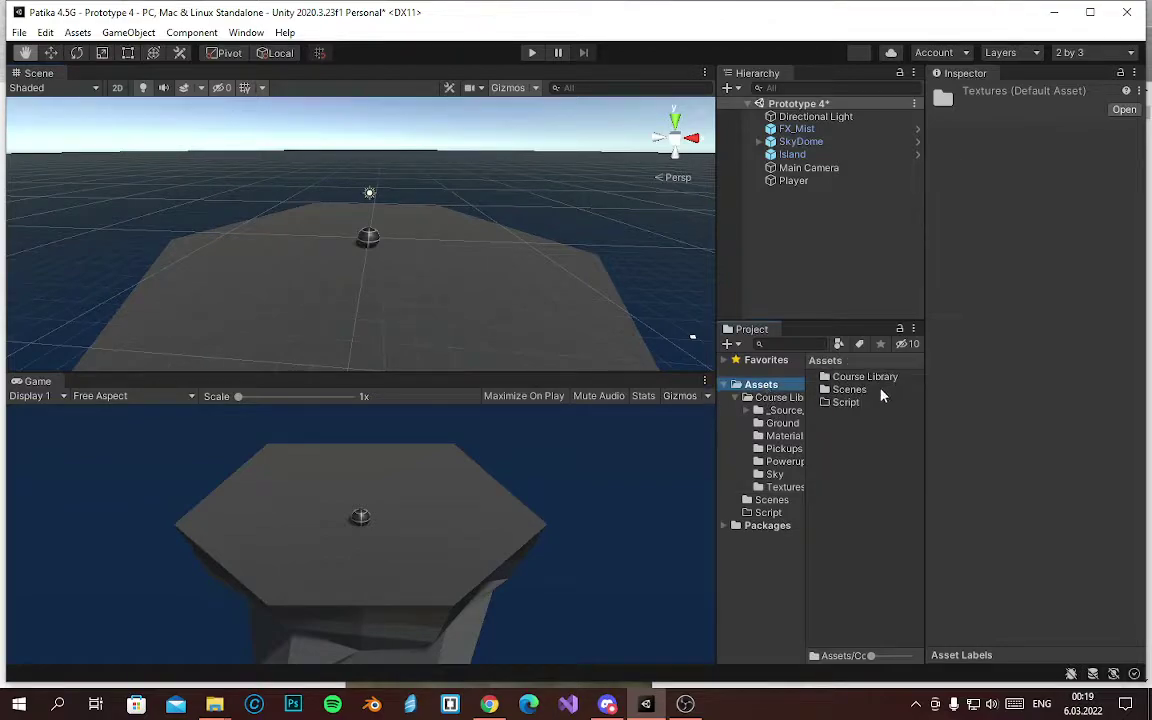
Create an empty GameObject named Focus Follow
{"action": "right_click", "coordinate": [785, 222]}
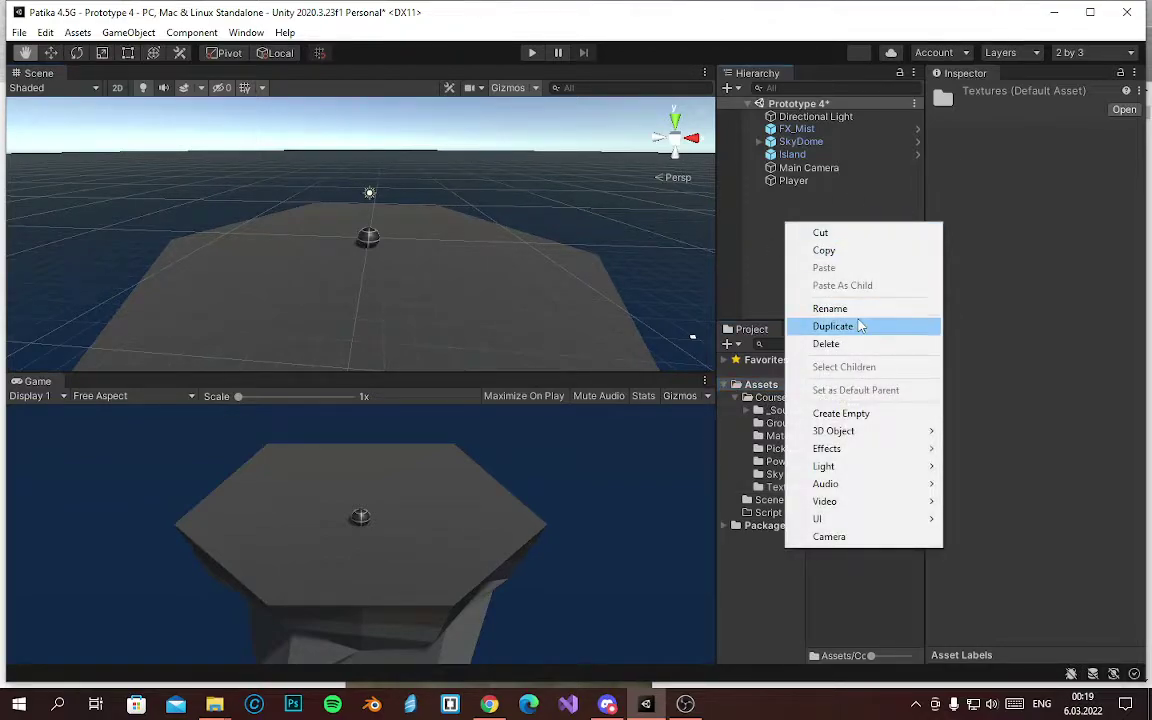
{"action": "left_click", "coordinate": [868, 417]}
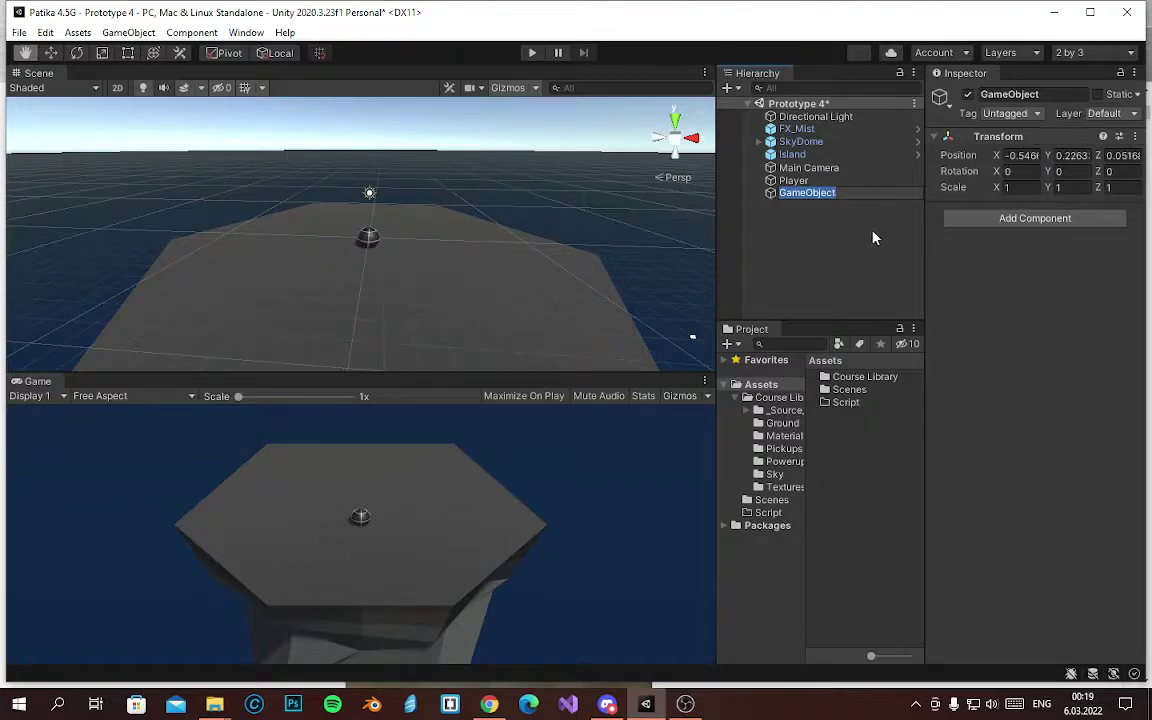
{"action": "type", "text": "Fovus"}
{"action": "key", "text": "BackSpace"}
{"action": "key", "text": "BackSpace"}
{"action": "key", "text": "BackSpace"}
{"action": "type", "text": "cus"}
{"action": "type", "text": " Camera"}
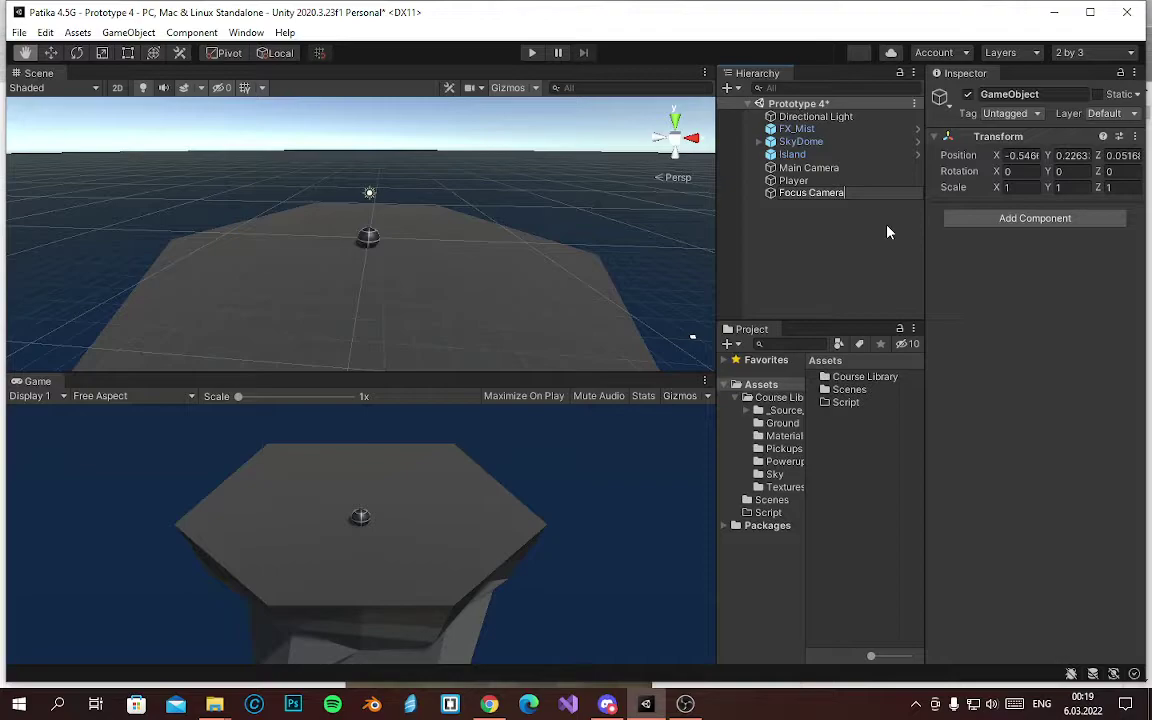
{"action": "key", "text": "BackSpace"}
{"action": "key", "text": "BackSpace"}
{"action": "key", "text": "BackSpace"}
{"action": "key", "text": "BackSpace"}
{"action": "key", "text": "BackSpace"}
{"action": "key", "text": "BackSpace"}
{"action": "type", "text": "F"}
{"action": "type", "text": "ollow"}
{"action": "key", "text": "Return"}
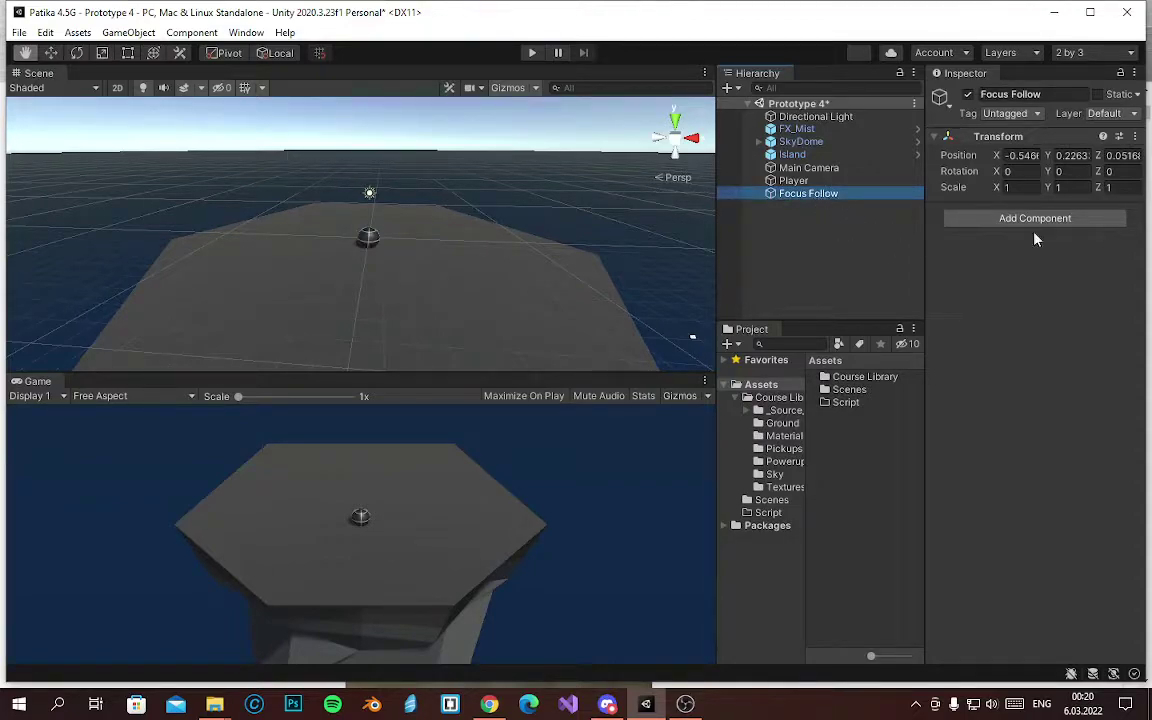
Reset Focus Follow's transform so it sits at position 0, 0, 0
{"action": "left_click", "coordinate": [823, 213]}
{"action": "left_click", "coordinate": [808, 193]}
{"action": "right_click", "coordinate": [1030, 138]}
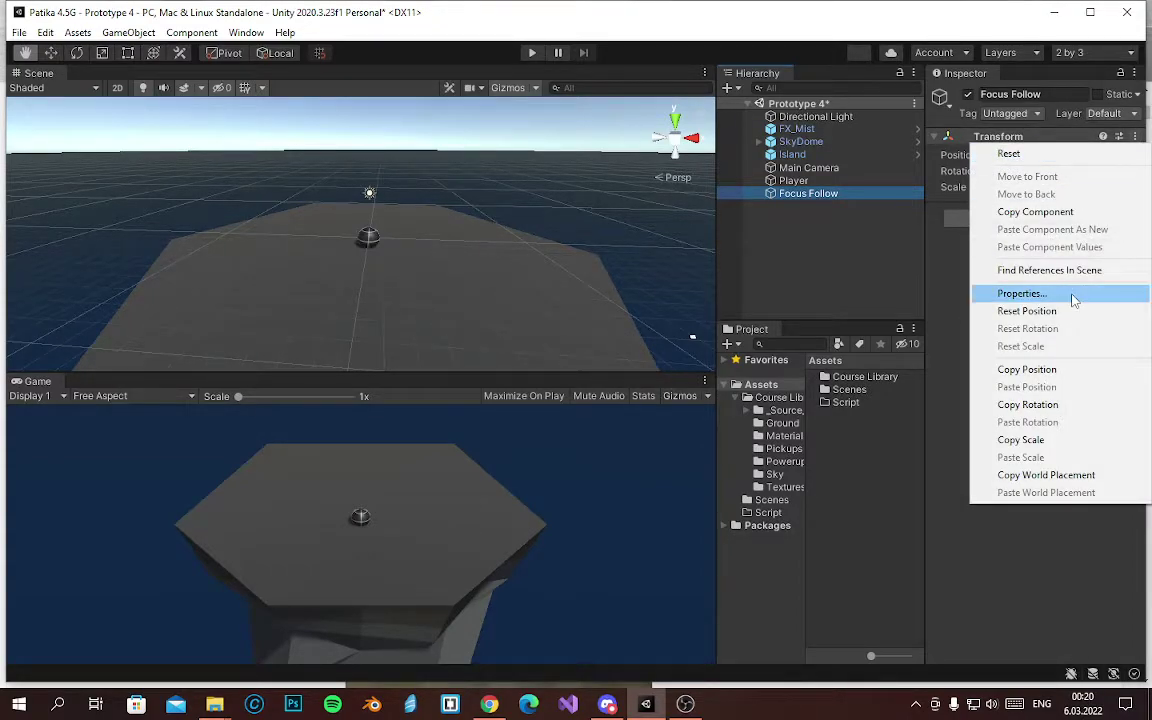
{"action": "left_click", "coordinate": [1050, 154]}
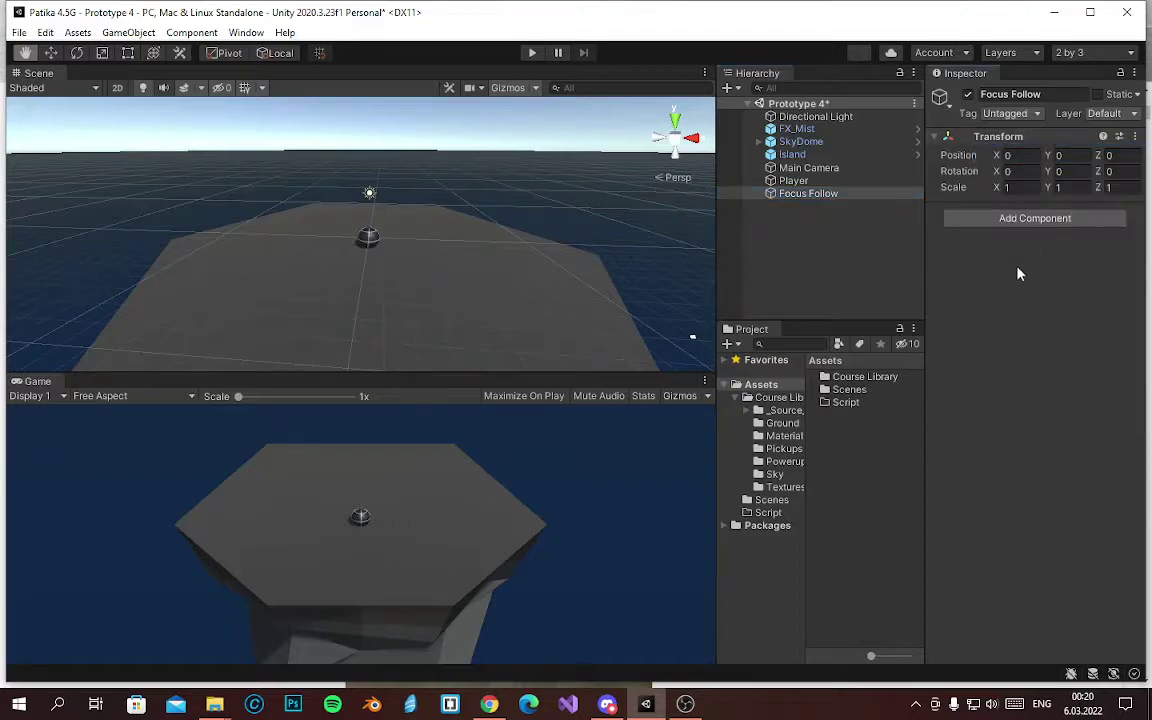
Parent Main Camera under the Focus Follow object in the Hierarchy
{"action": "double_click", "coordinate": [830, 194]}
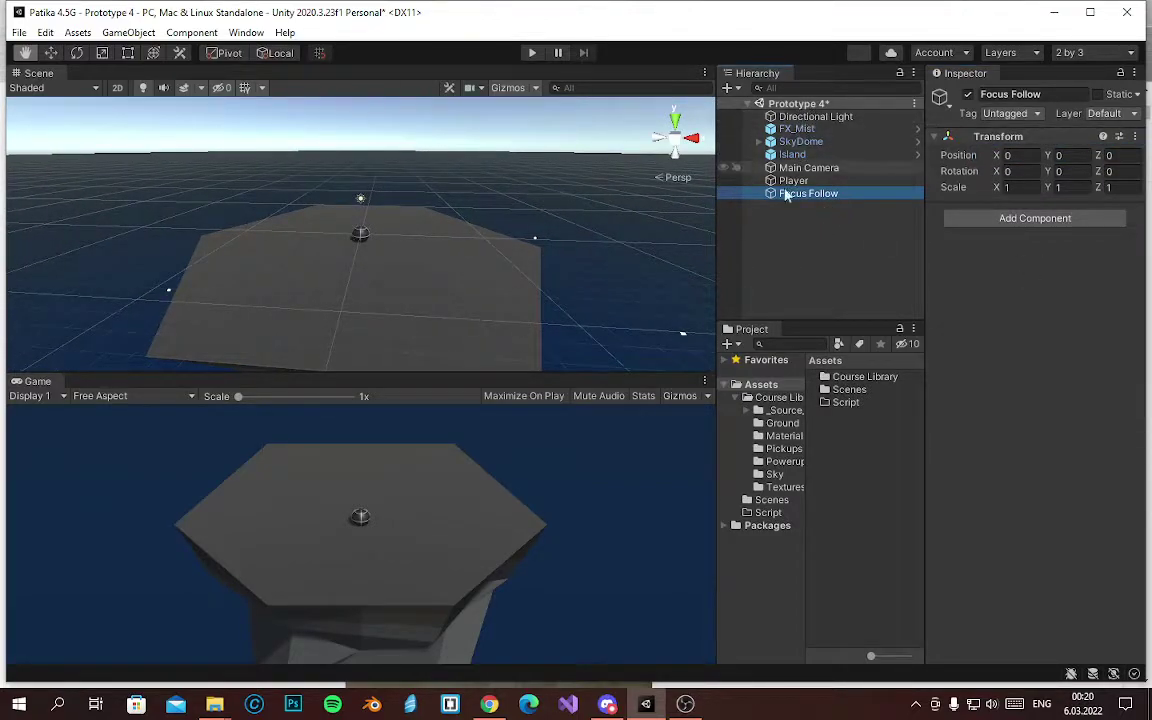
{"action": "left_click_drag", "start_coordinate": [580, 206], "coordinate": [400, 263], "text": "alt"}
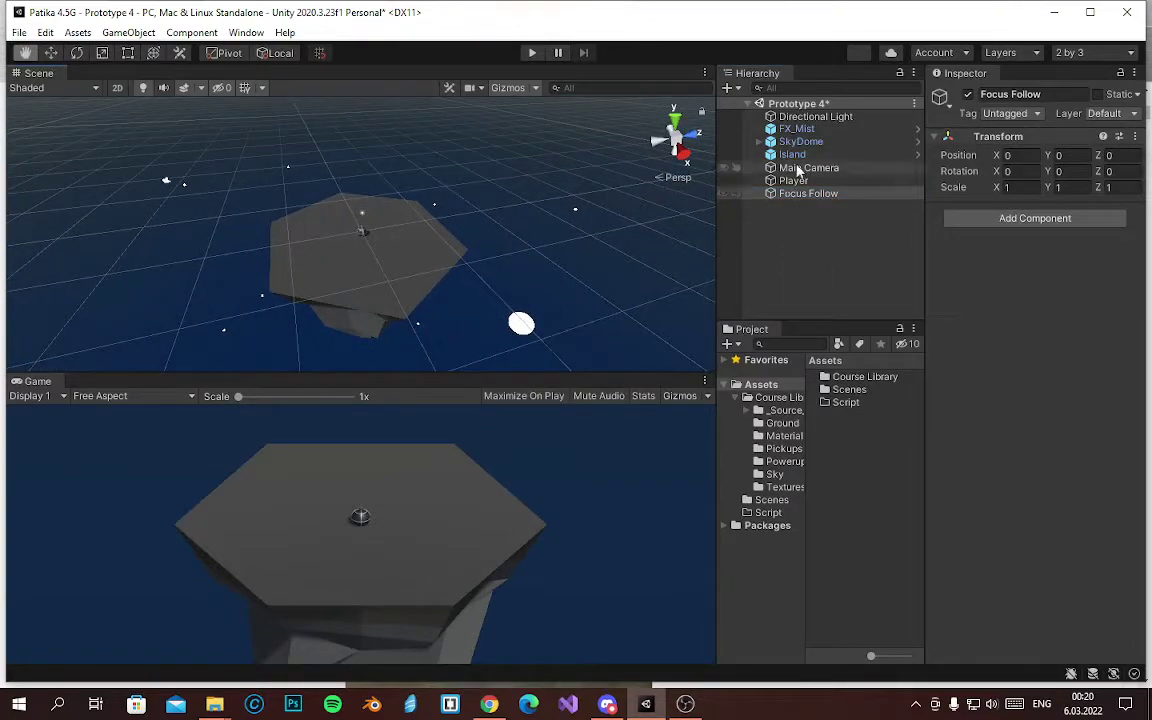
{"action": "left_click", "coordinate": [808, 167]}
{"action": "mouse_move", "coordinate": [399, 257]}
{"action": "left_mouse_down", "text": "alt"}
{"action": "mouse_move", "coordinate": [413, 282]}
{"action": "mouse_move", "coordinate": [581, 276]}
{"action": "mouse_move", "coordinate": [408, 270]}
{"action": "mouse_move", "coordinate": [514, 283]}
{"action": "left_mouse_up", "text": "alt"}
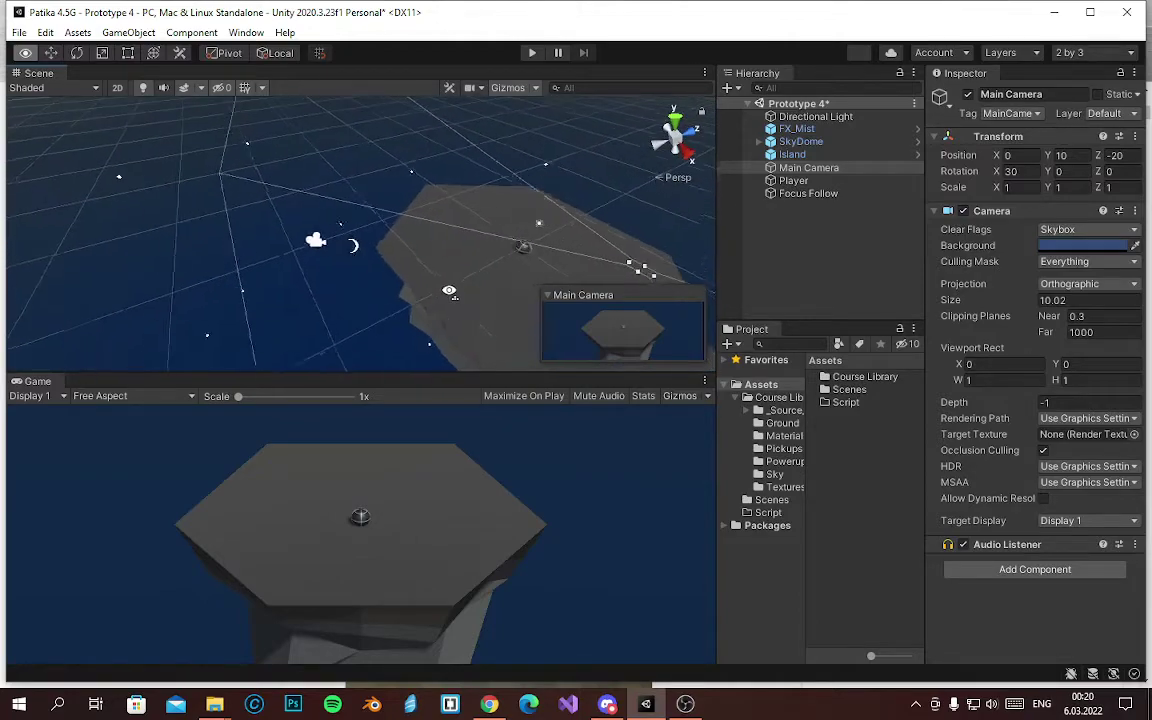
{"action": "double_click", "coordinate": [807, 195]}
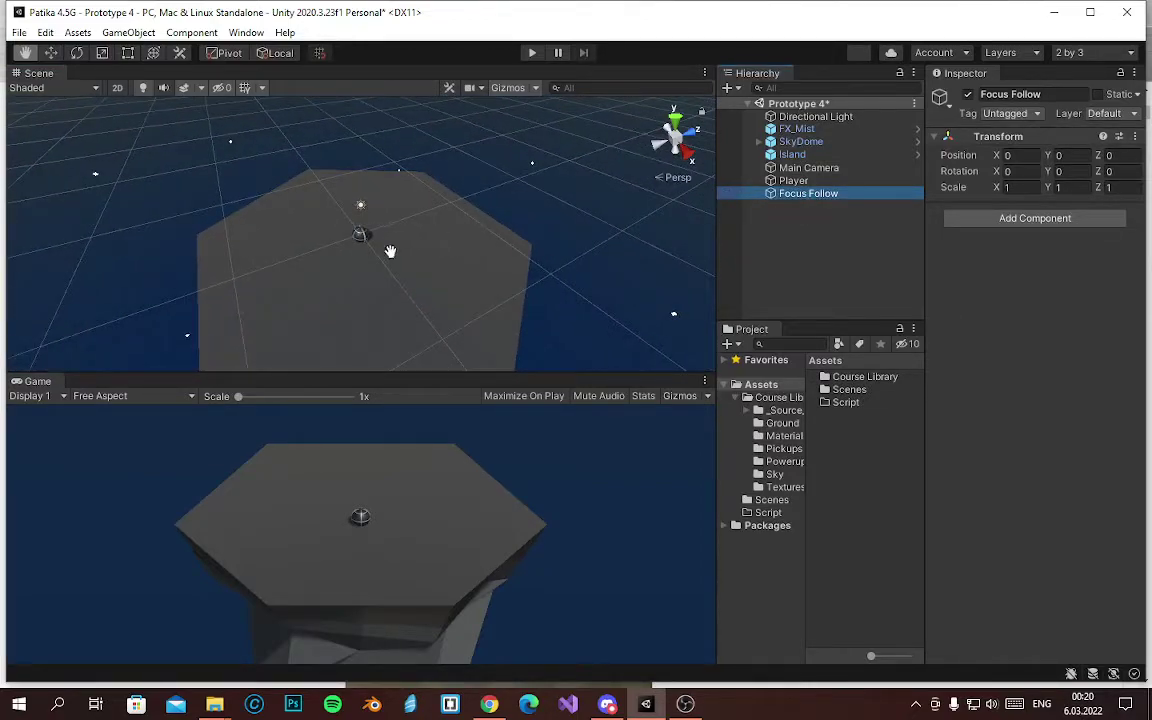
{"action": "mouse_move", "coordinate": [393, 237]}
{"action": "right_mouse_down"}
{"action": "mouse_move", "coordinate": [402, 258]}
{"action": "mouse_move", "coordinate": [480, 255]}
{"action": "right_mouse_up"}
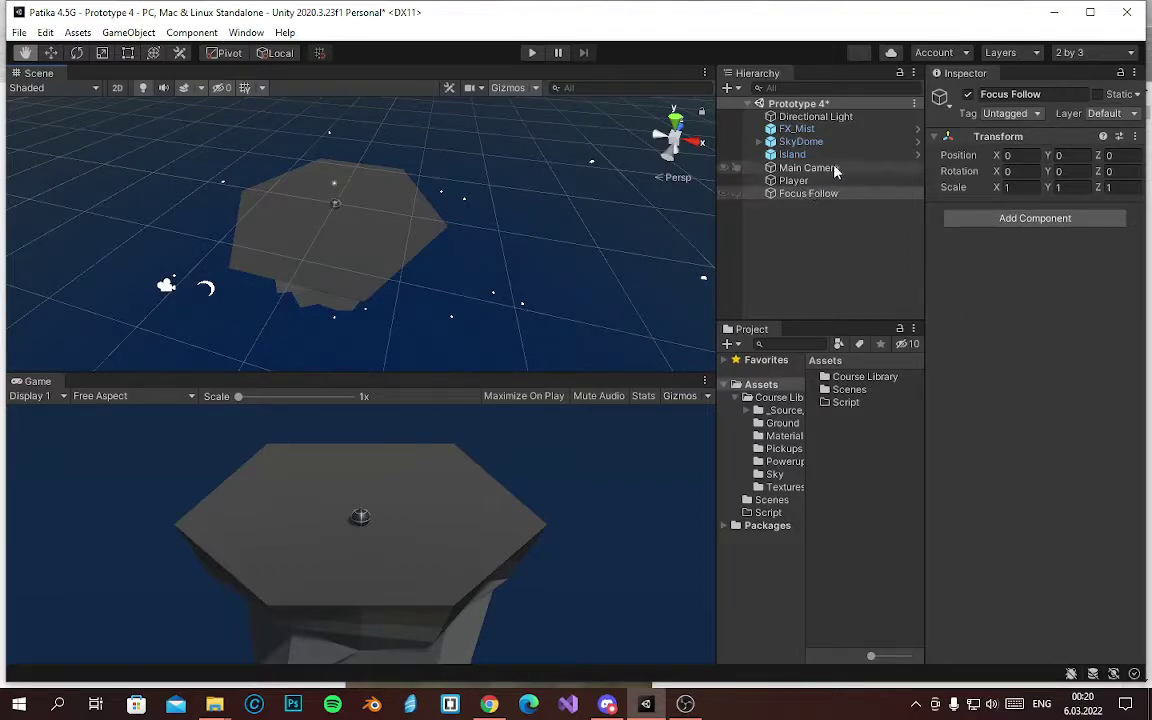
{"action": "mouse_move", "coordinate": [830, 168]}
{"action": "left_mouse_down"}
{"action": "mouse_move", "coordinate": [811, 209]}
{"action": "mouse_move", "coordinate": [811, 198]}
{"action": "left_mouse_up"}
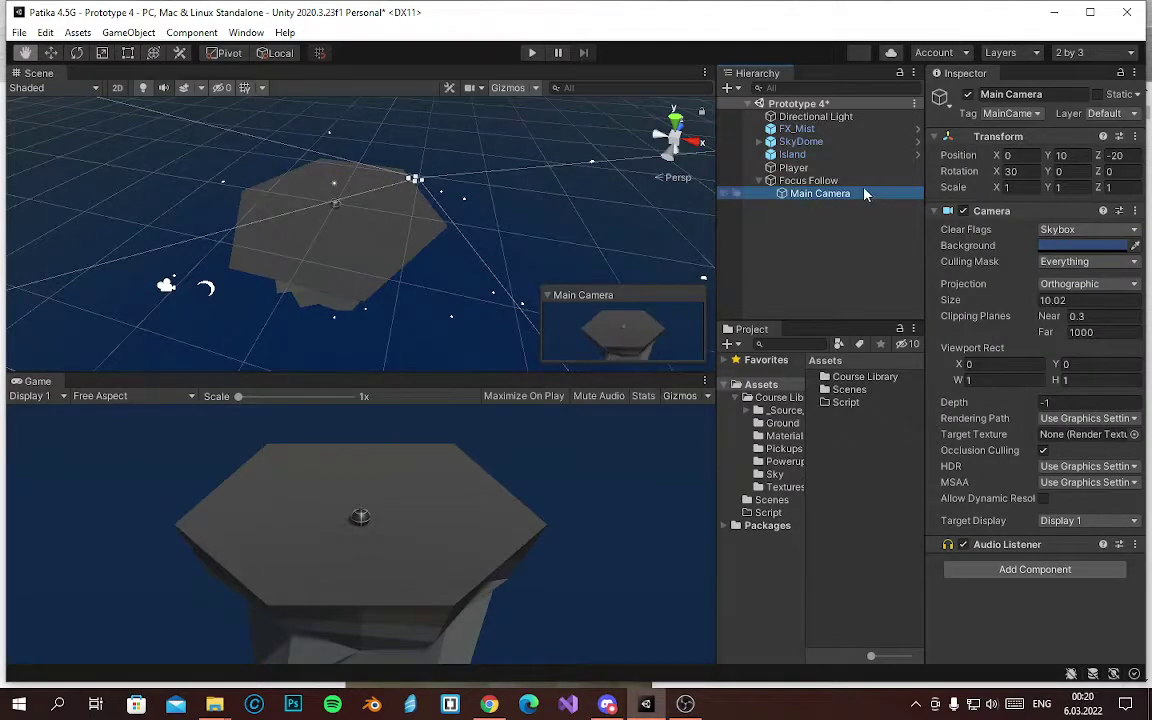
Scrub Focus Follow's Y rotation to test the pivot, then set it back to 0
{"action": "left_click", "coordinate": [812, 182]}
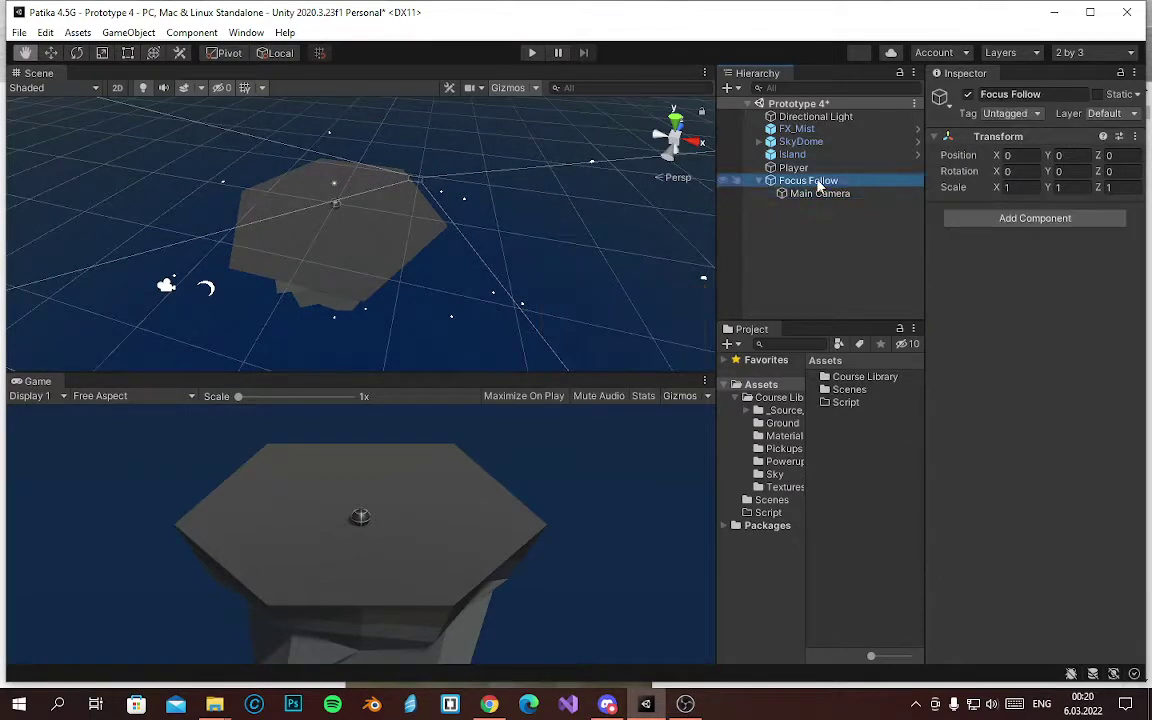
{"action": "mouse_move", "coordinate": [1047, 172]}
{"action": "left_mouse_down"}
{"action": "mouse_move", "coordinate": [938, 316]}
{"action": "mouse_move", "coordinate": [843, 145]}
{"action": "mouse_move", "coordinate": [1007, 287]}
{"action": "mouse_move", "coordinate": [1066, 261]}
{"action": "mouse_move", "coordinate": [550, 173]}
{"action": "mouse_move", "coordinate": [309, 189]}
{"action": "left_mouse_up"}
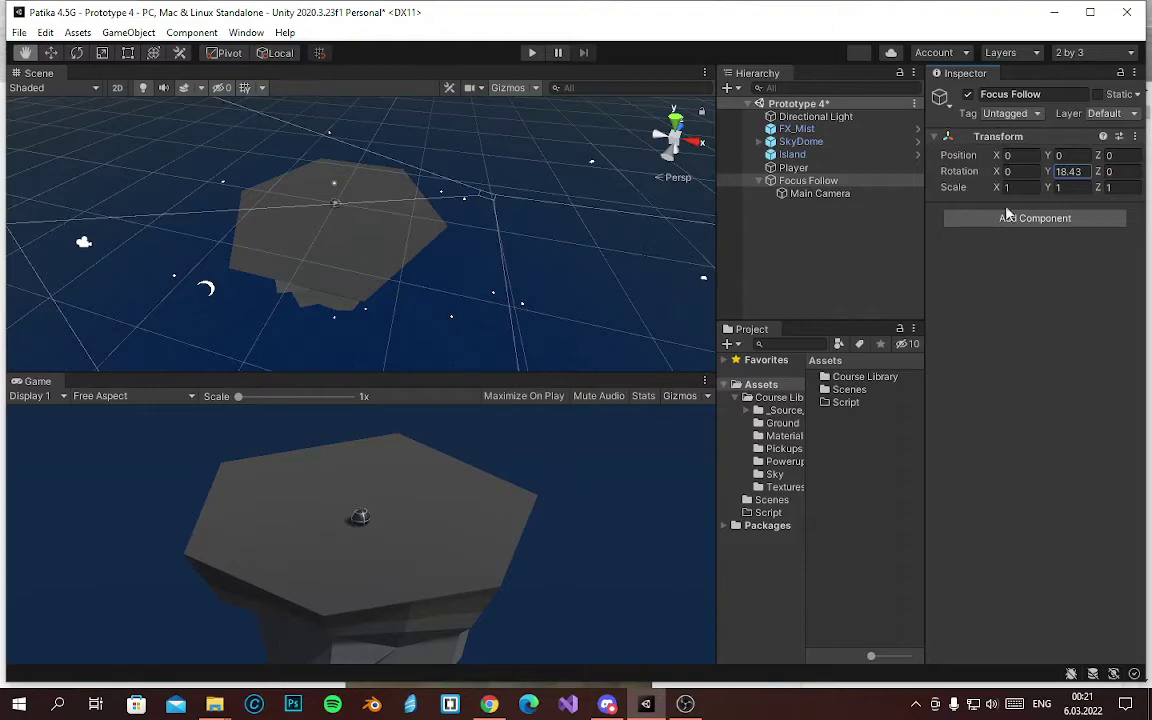
{"action": "type", "text": "0"}
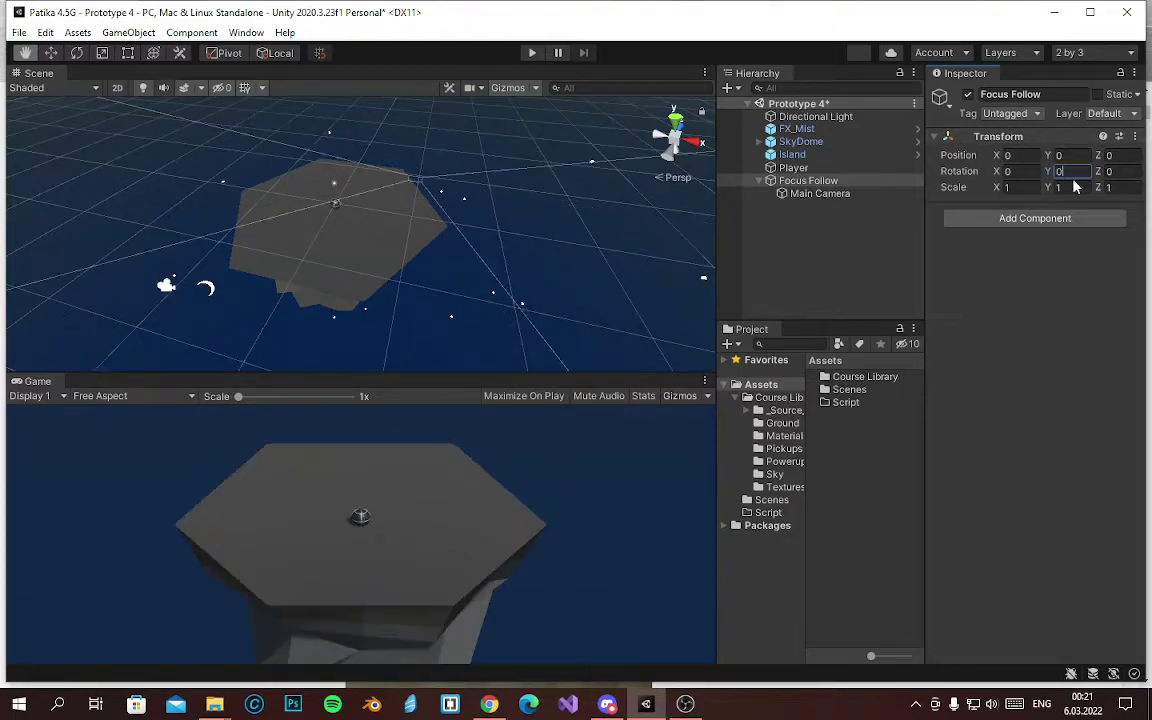
{"action": "left_click", "coordinate": [886, 428]}
Create a new C# script named Rotete inside the Script folder
{"action": "double_click", "coordinate": [845, 402]}
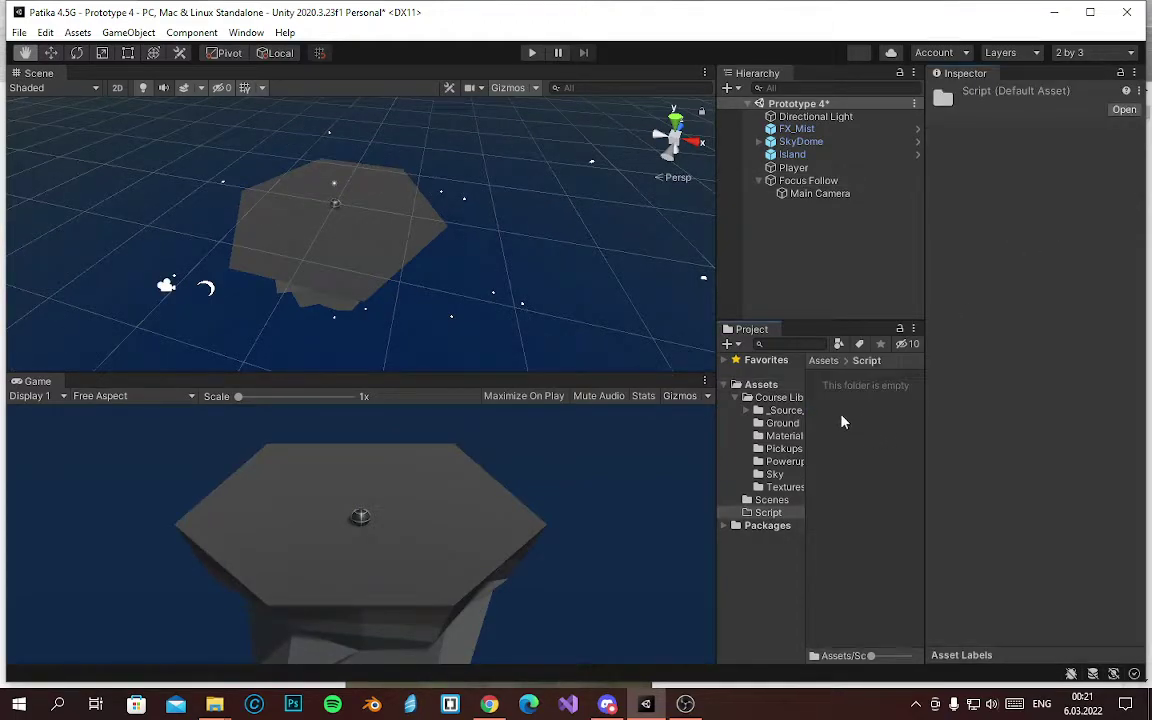
{"action": "right_click", "coordinate": [842, 419]}
{"action": "mouse_move", "coordinate": [880, 268]}
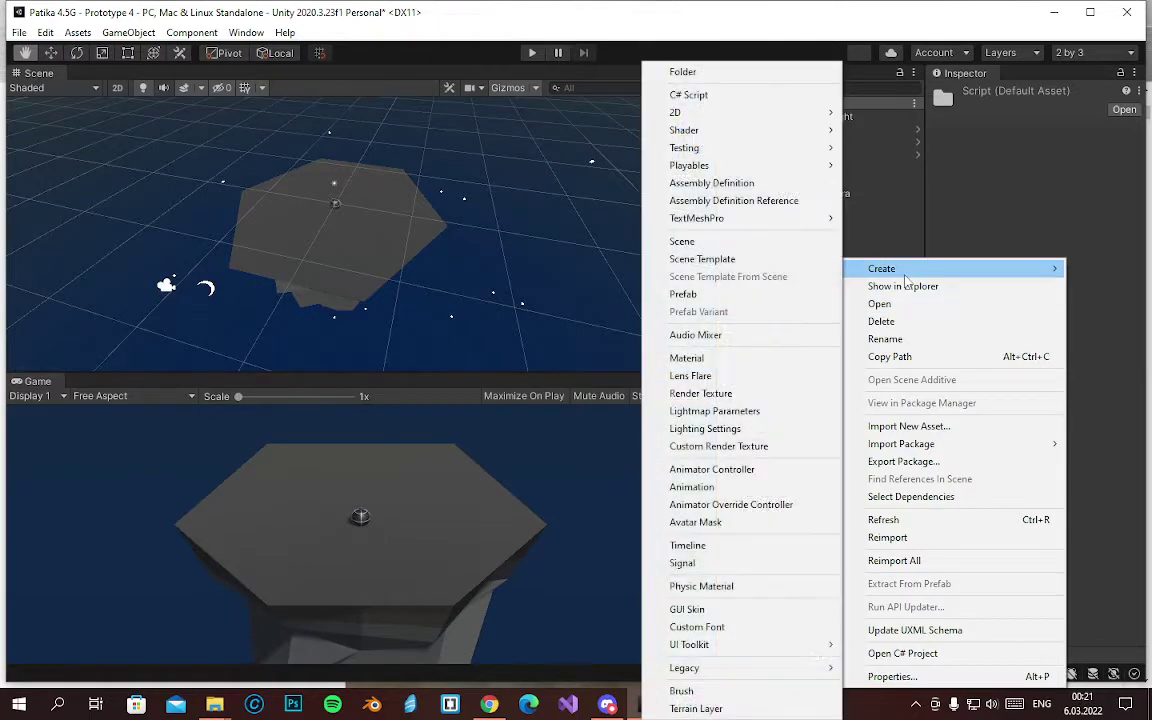
{"action": "left_click", "coordinate": [731, 94]}
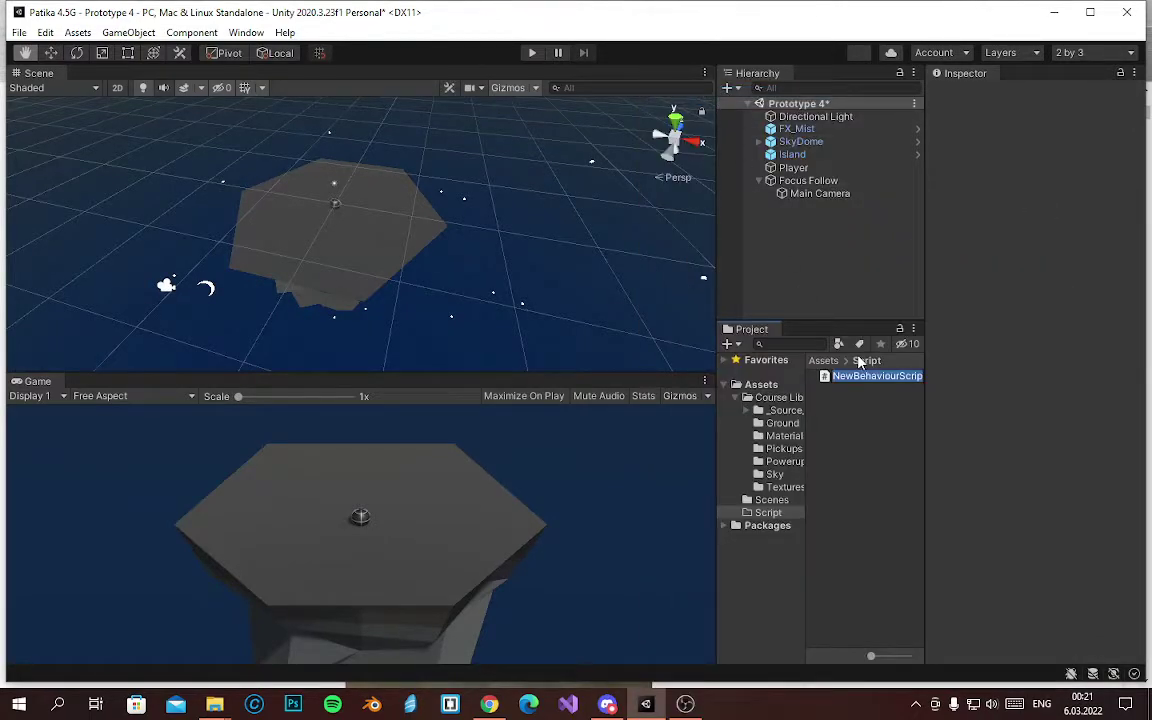
{"action": "type", "text": "Rotete"}
{"action": "key", "text": "Return"}
{"action": "left_click", "coordinate": [874, 442]}
Attach the Rotete script to Focus Follow and open it in Visual Studio
{"action": "left_click", "coordinate": [820, 182]}
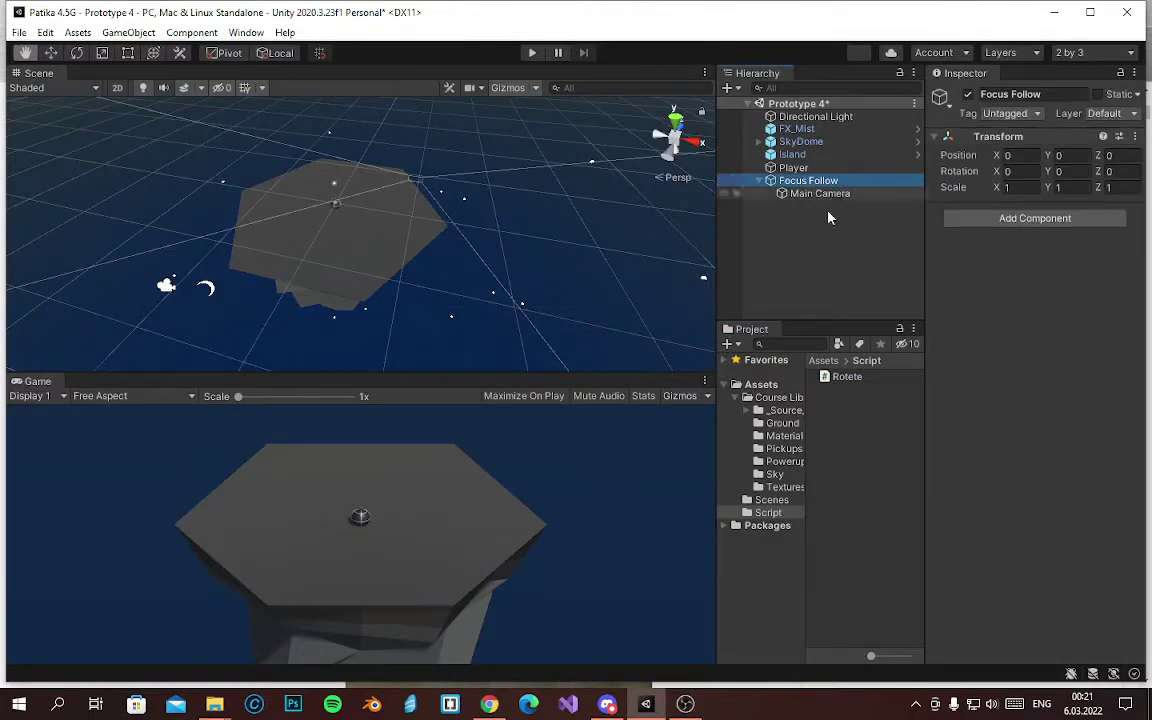
{"action": "left_click_drag", "start_coordinate": [847, 377], "coordinate": [1000, 215]}
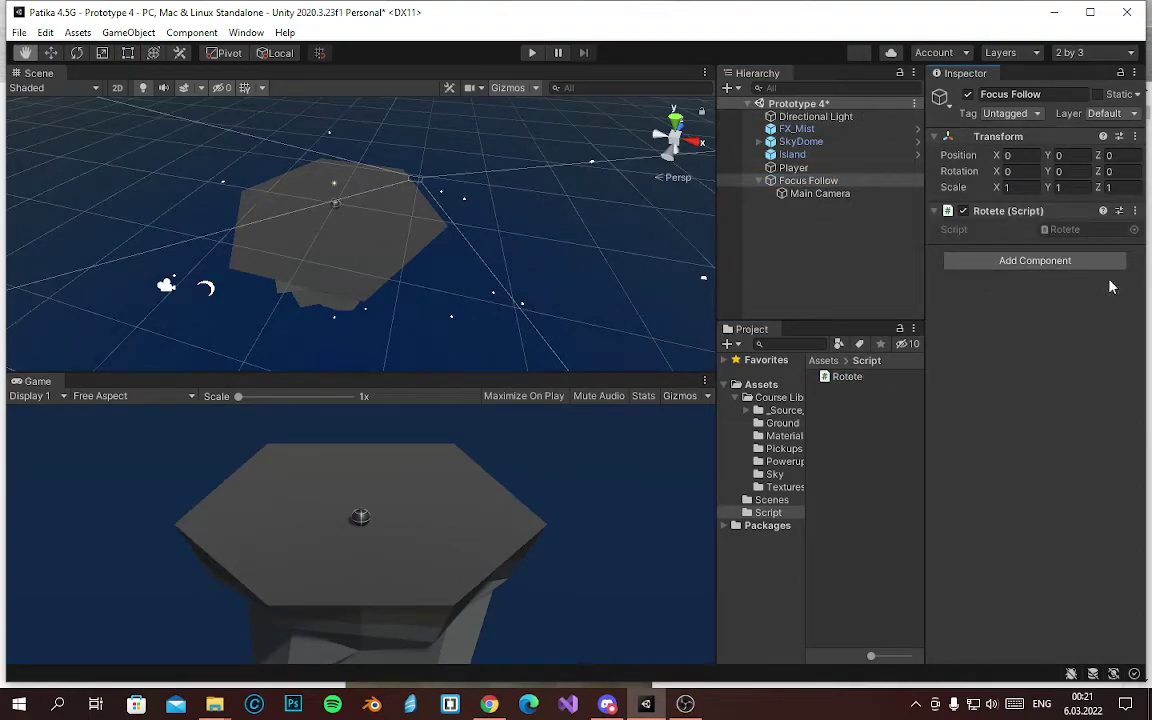
{"action": "double_click", "coordinate": [1080, 229]}
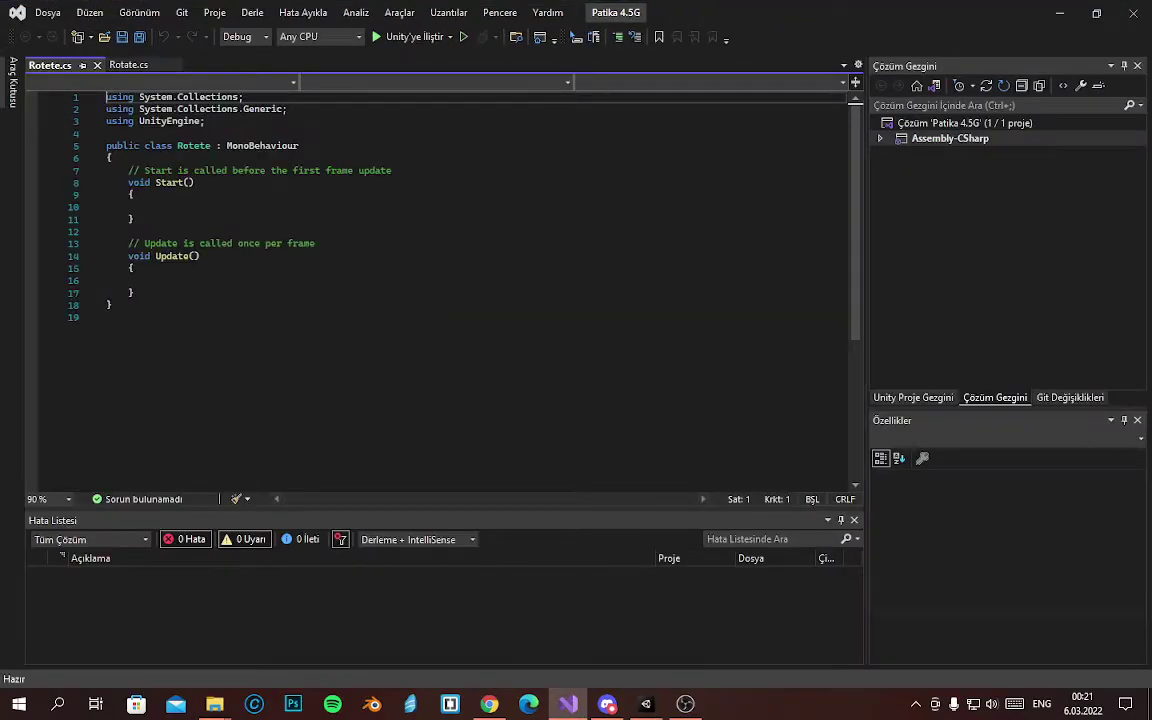
Write transform.Rotate(Vector3.up, 1f); inside Update and save Rotete.cs
{"action": "left_click", "coordinate": [150, 308]}
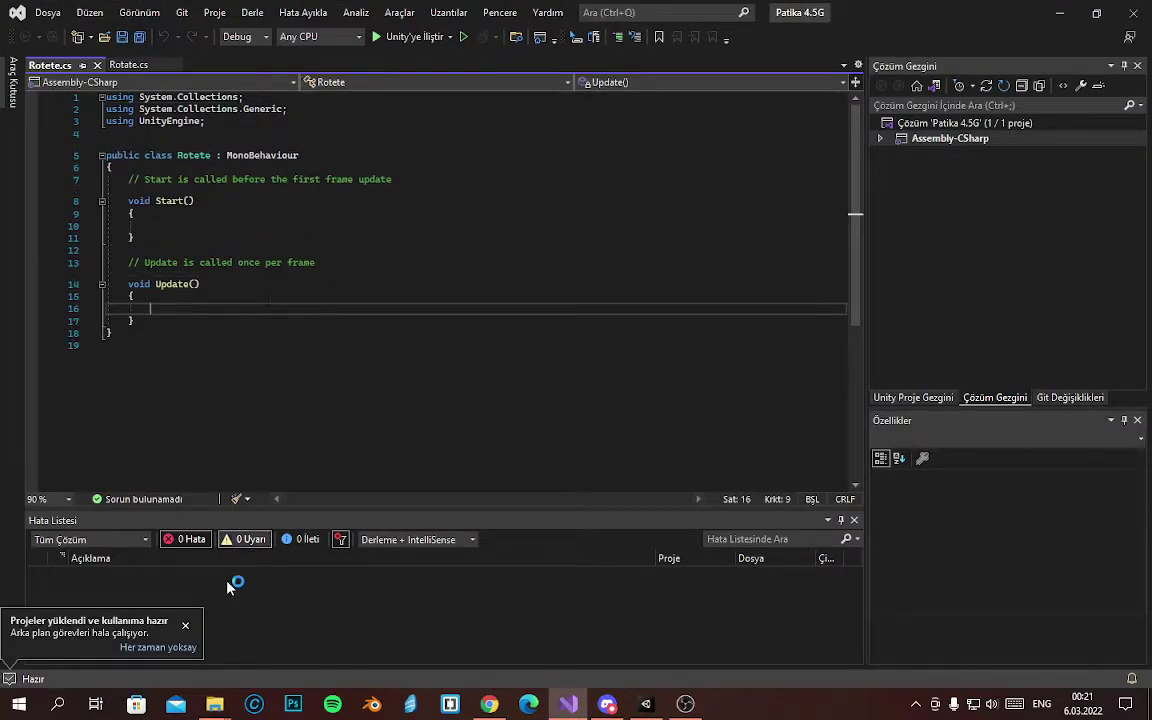
{"action": "left_click", "coordinate": [185, 625]}
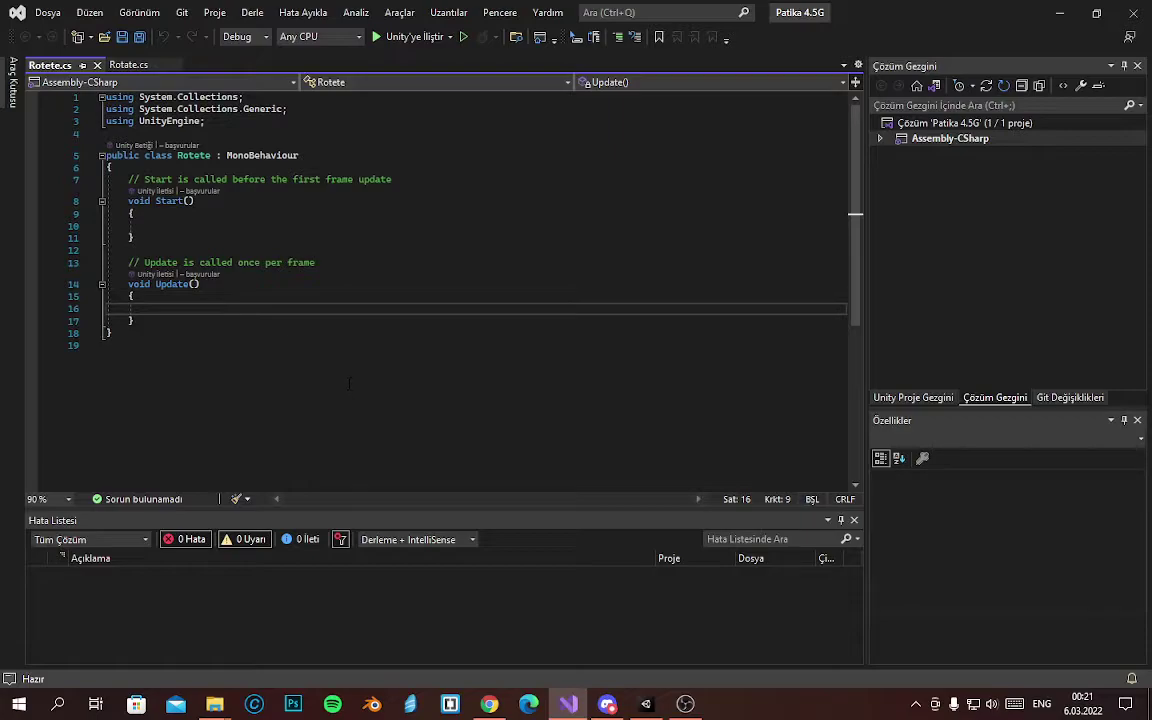
{"action": "type", "text": "tr"}
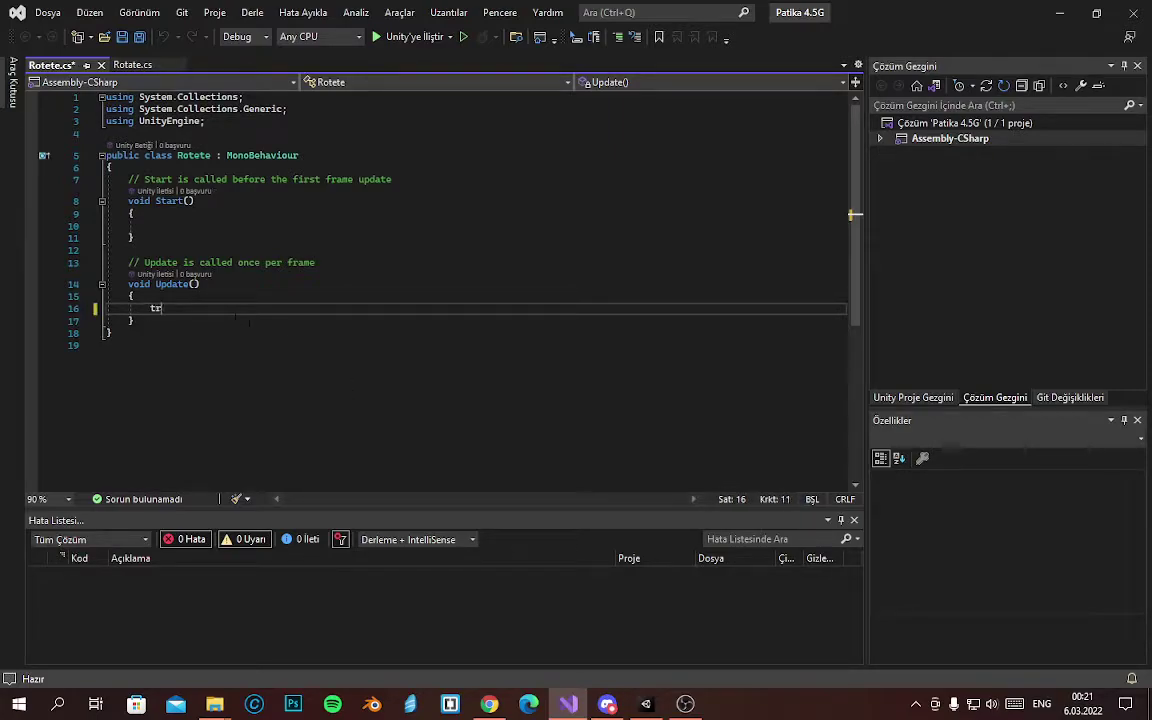
{"action": "type", "text": "ans"}
{"action": "key", "text": "Tab"}
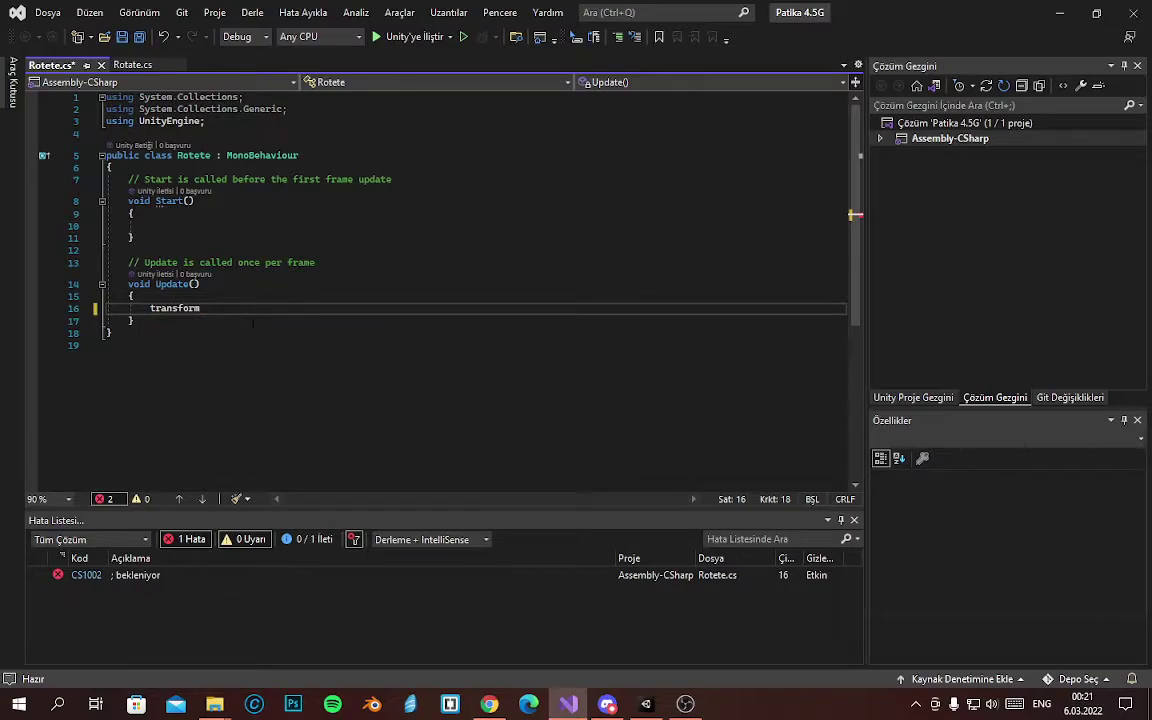
{"action": "type", "text": ".R"}
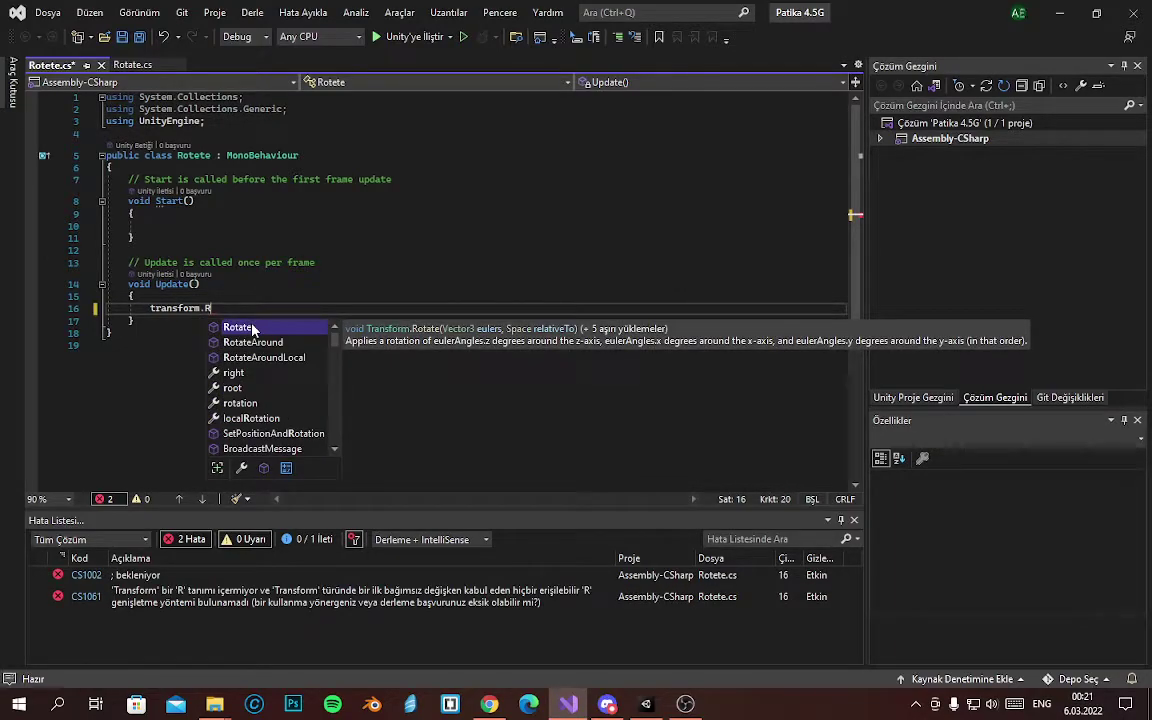
{"action": "double_click", "coordinate": [253, 329]}
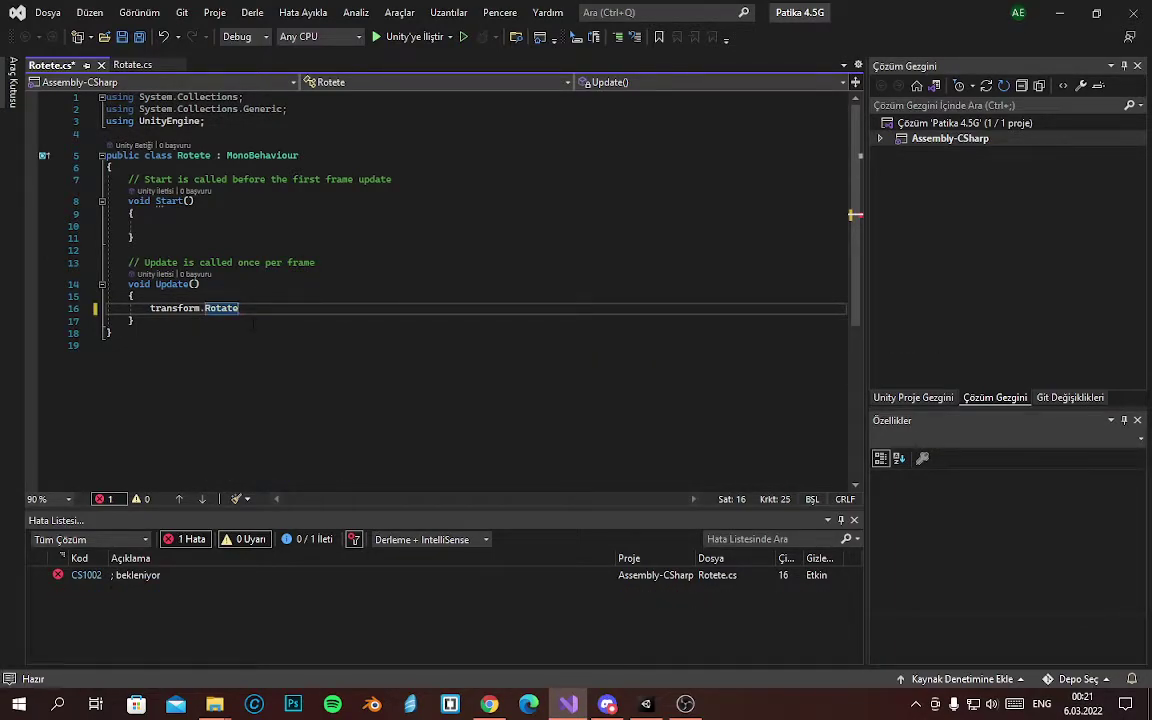
{"action": "type", "text": "("}
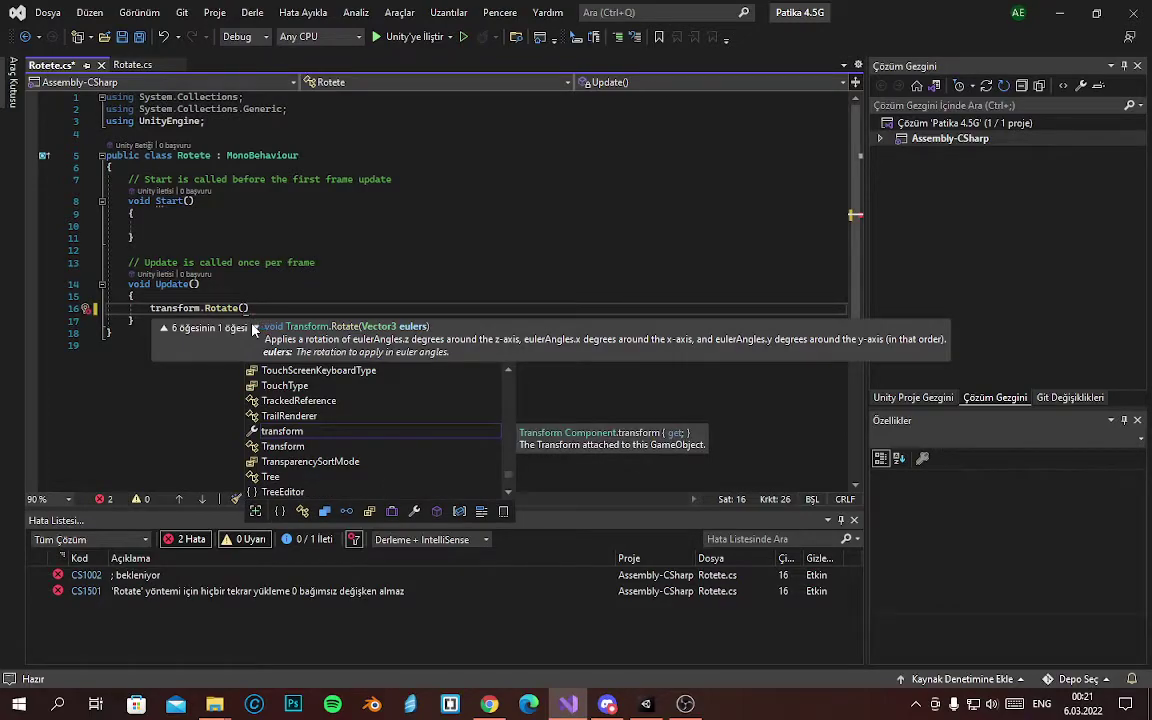
{"action": "type", "text": "ve"}
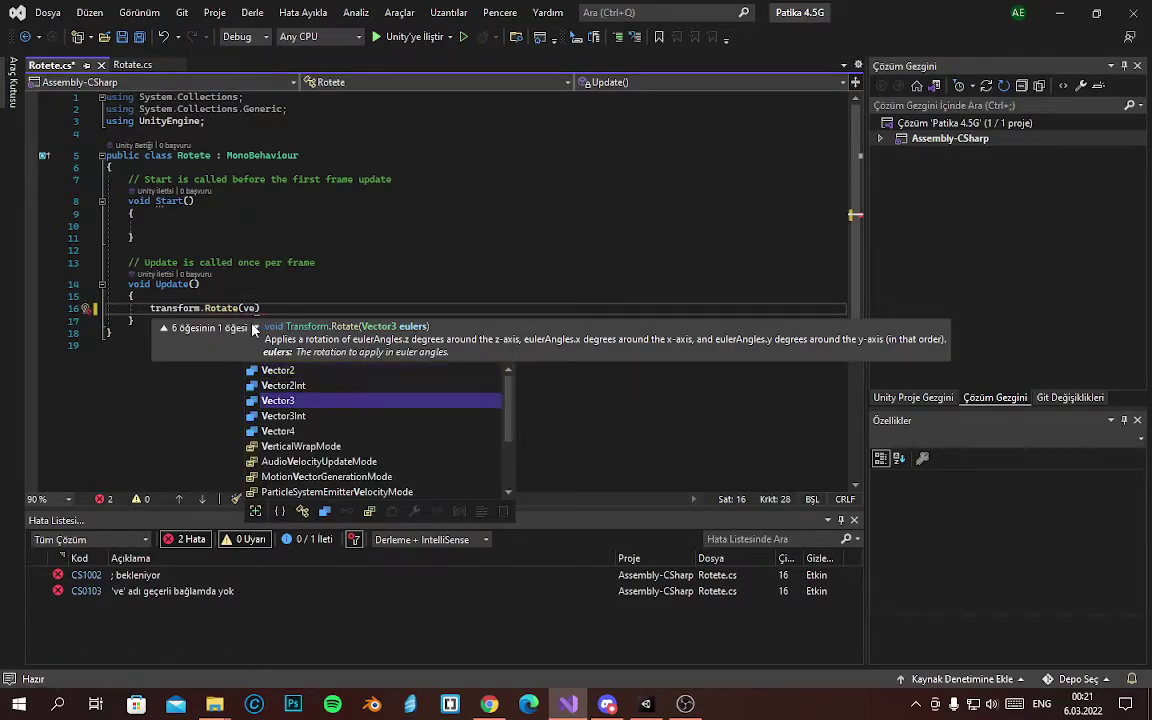
{"action": "key", "text": "Tab"}
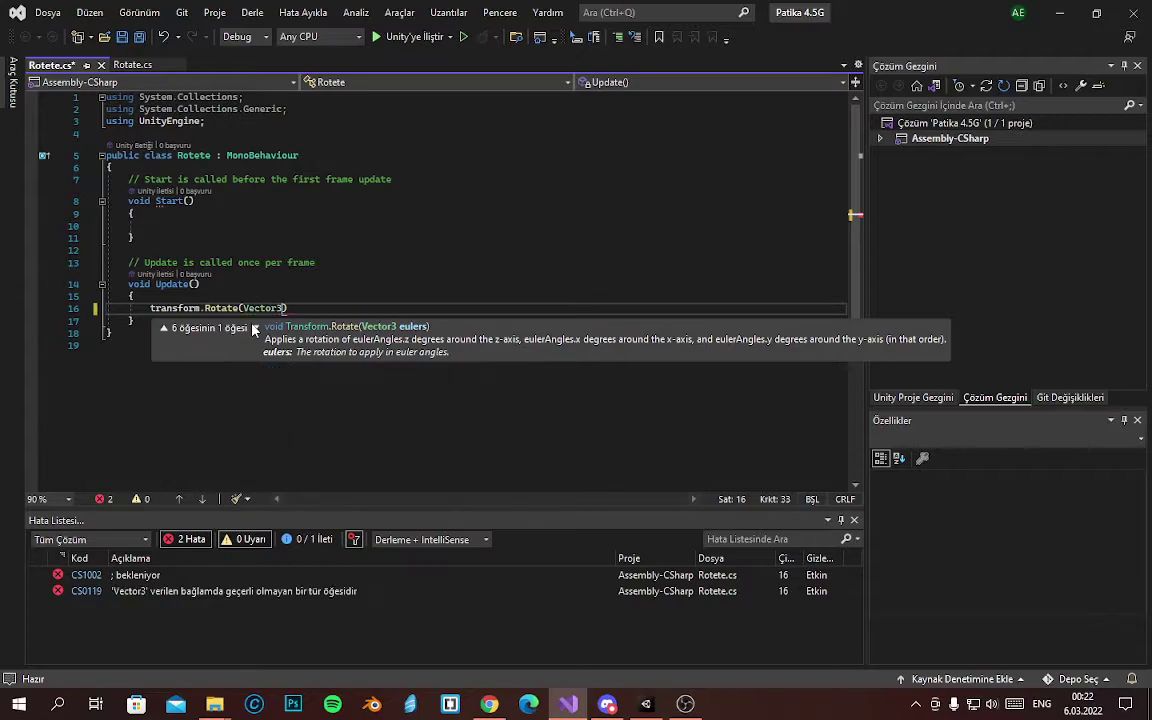
{"action": "type", "text": "."}
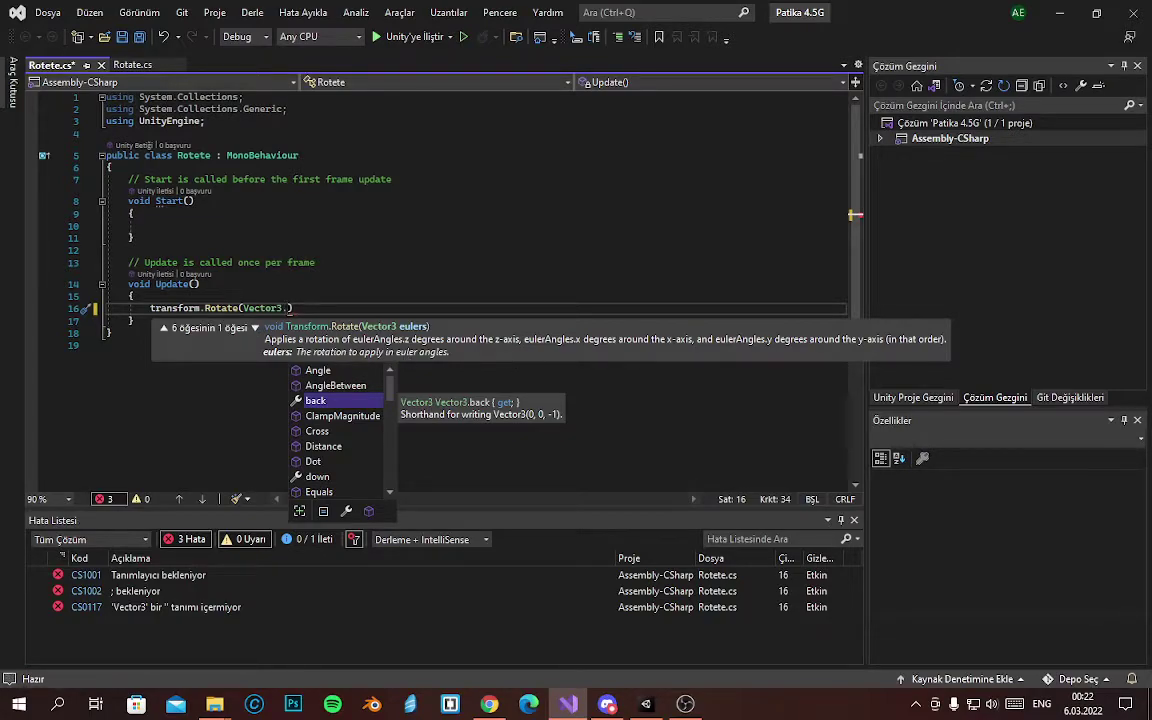
{"action": "type", "text": "up"}
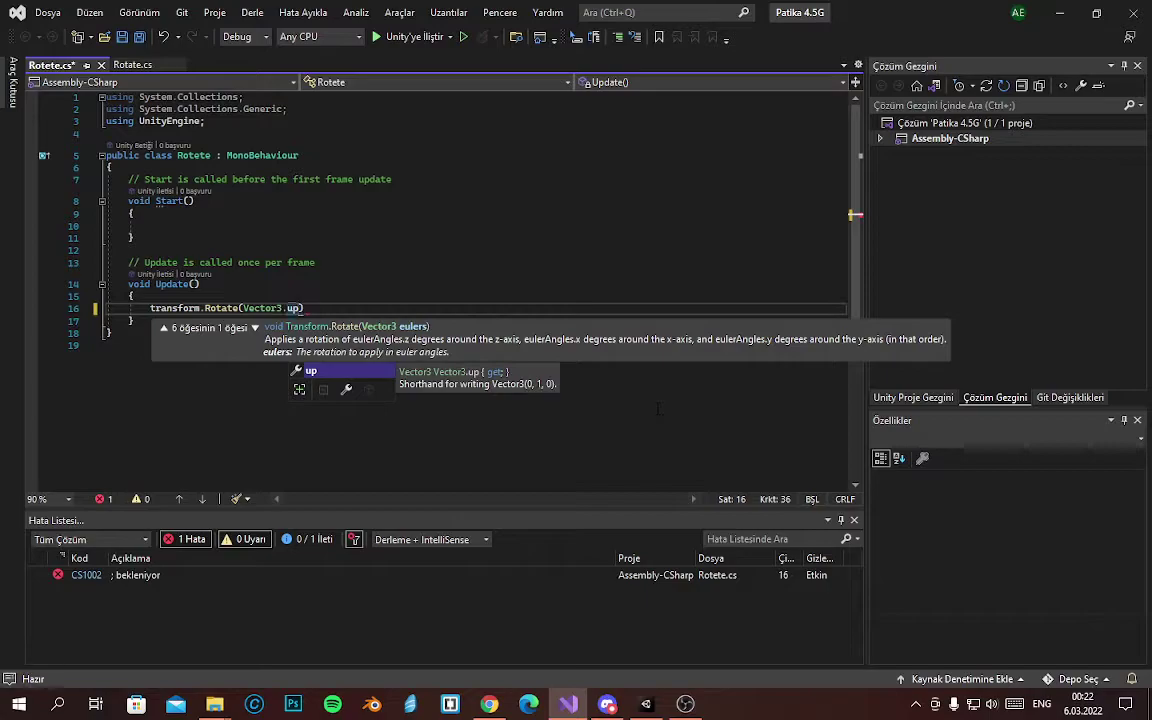
{"action": "type", "text": ", "}
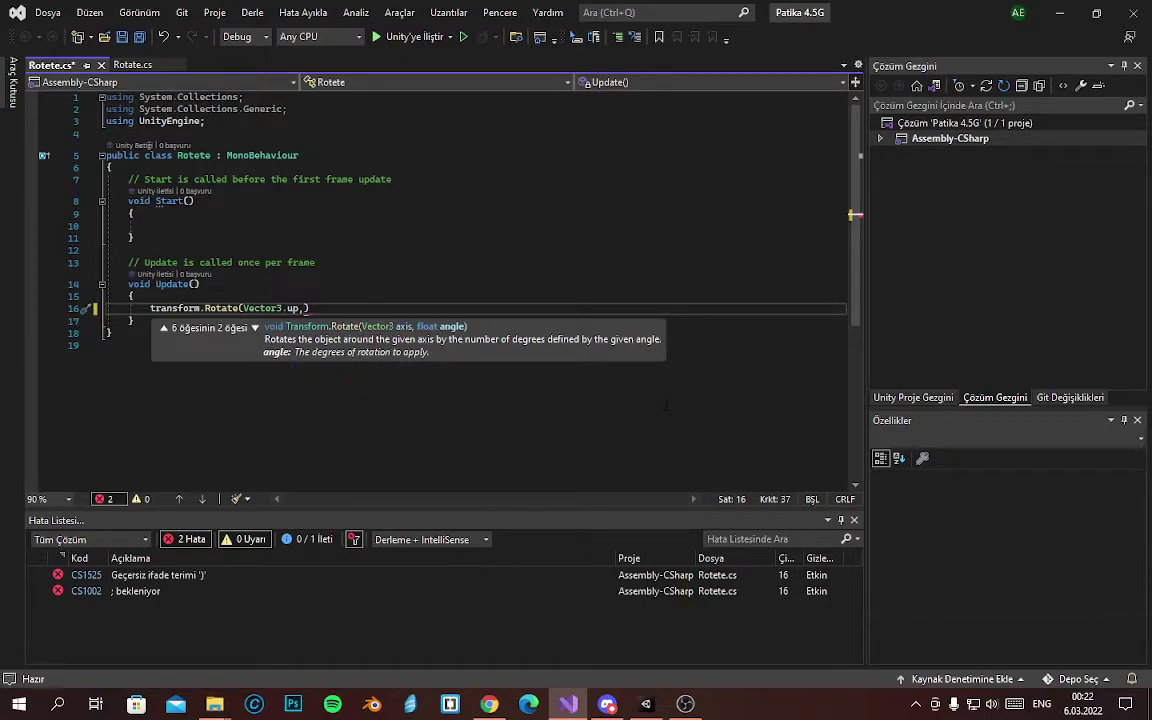
{"action": "type", "text": "1f"}
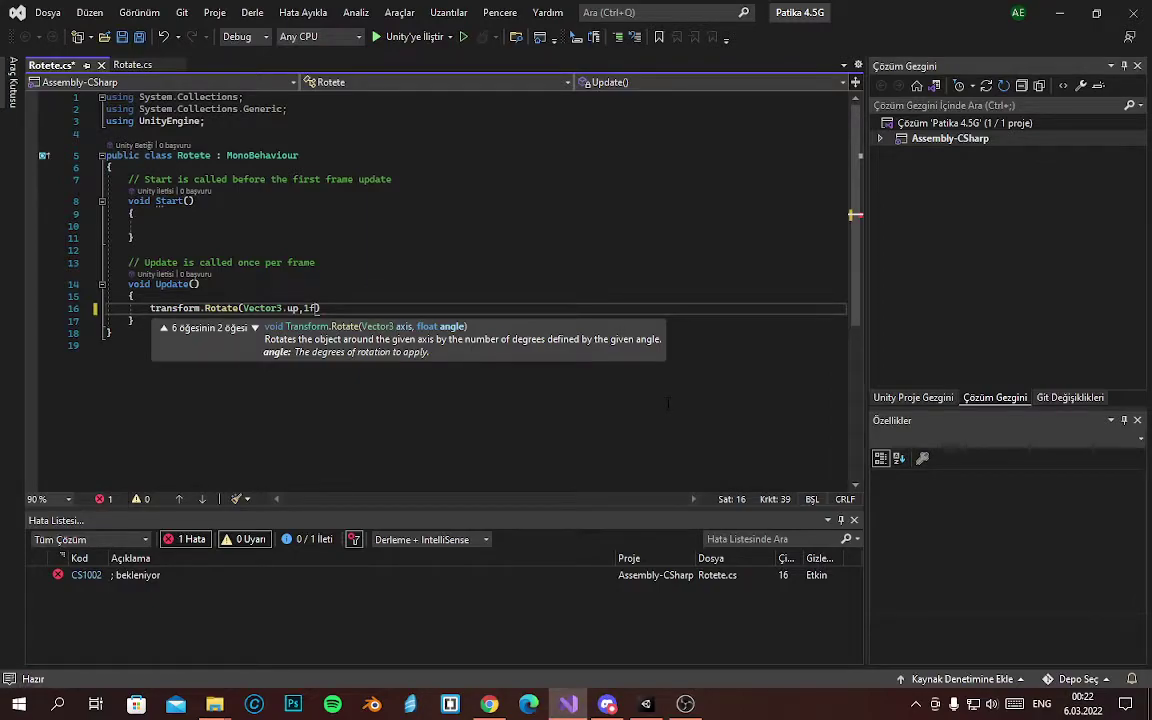
{"action": "type", "text": ");"}
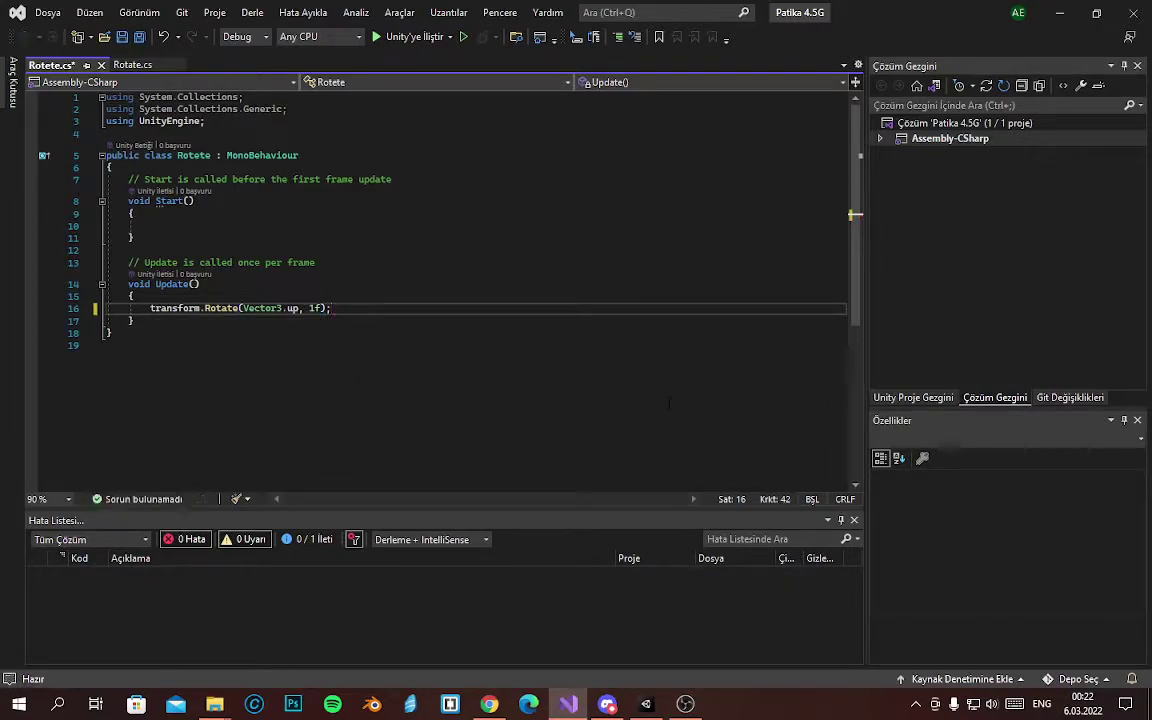
{"action": "key", "text": "ctrl+s"}
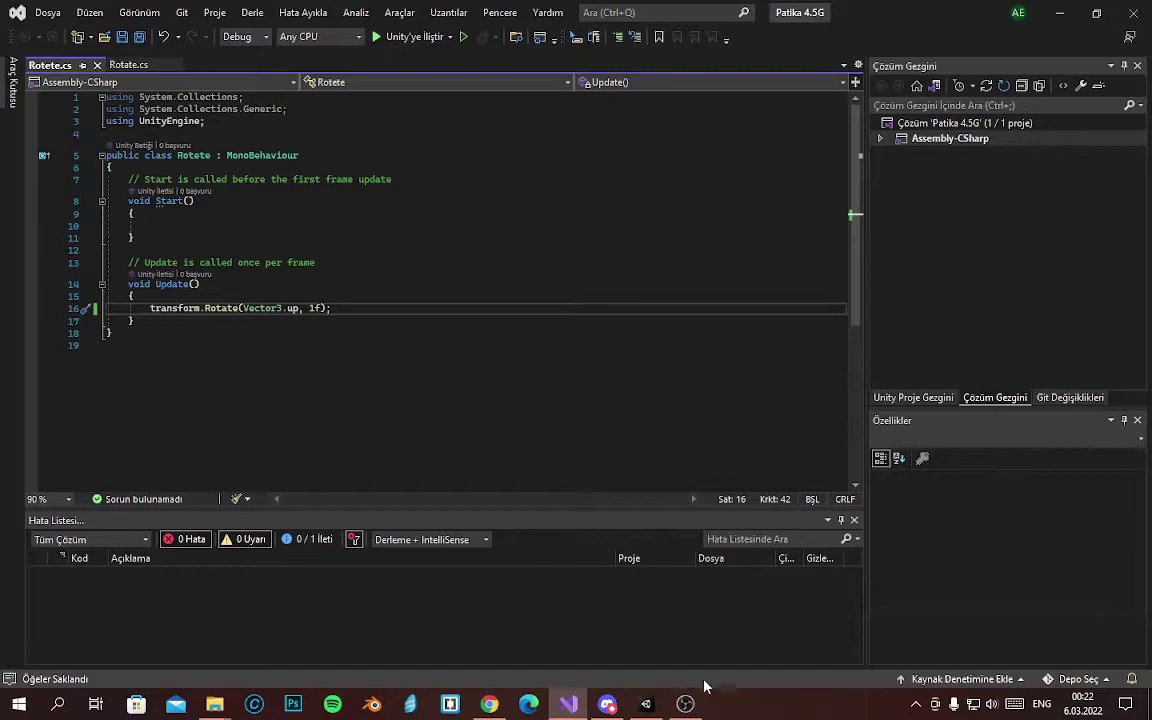
Enlarge the Game view, then play the scene to watch Focus Follow spin and stop
{"action": "mouse_move", "coordinate": [646, 700]}
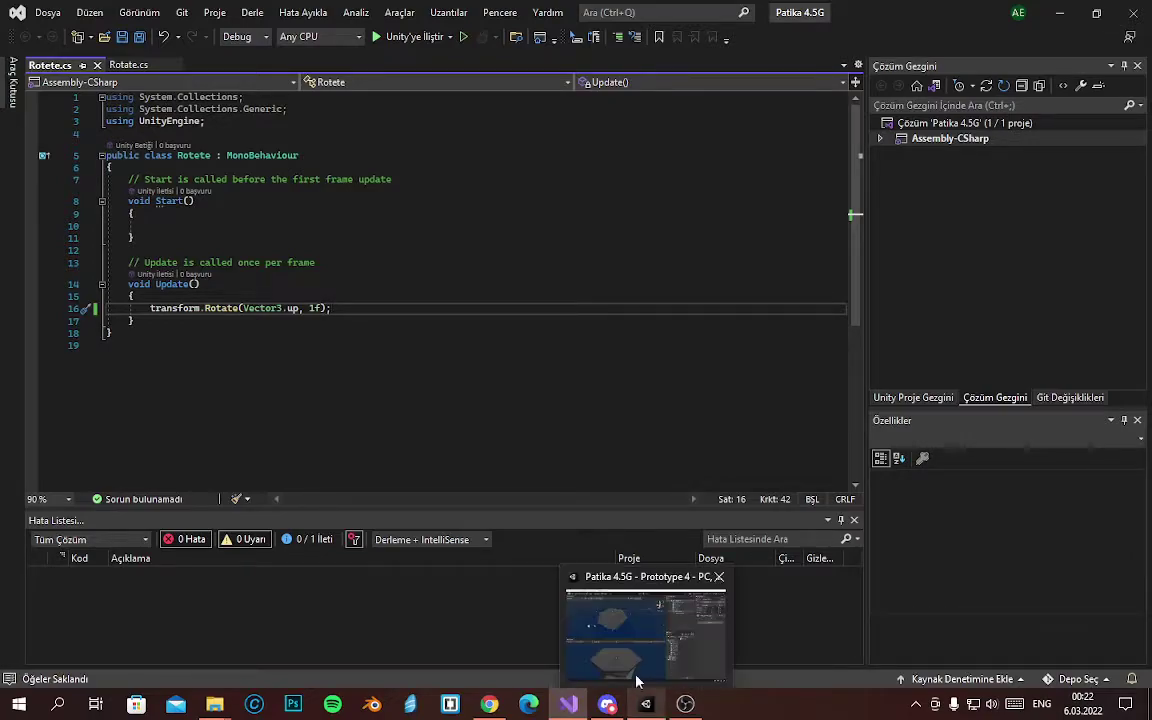
{"action": "left_click", "coordinate": [640, 645]}
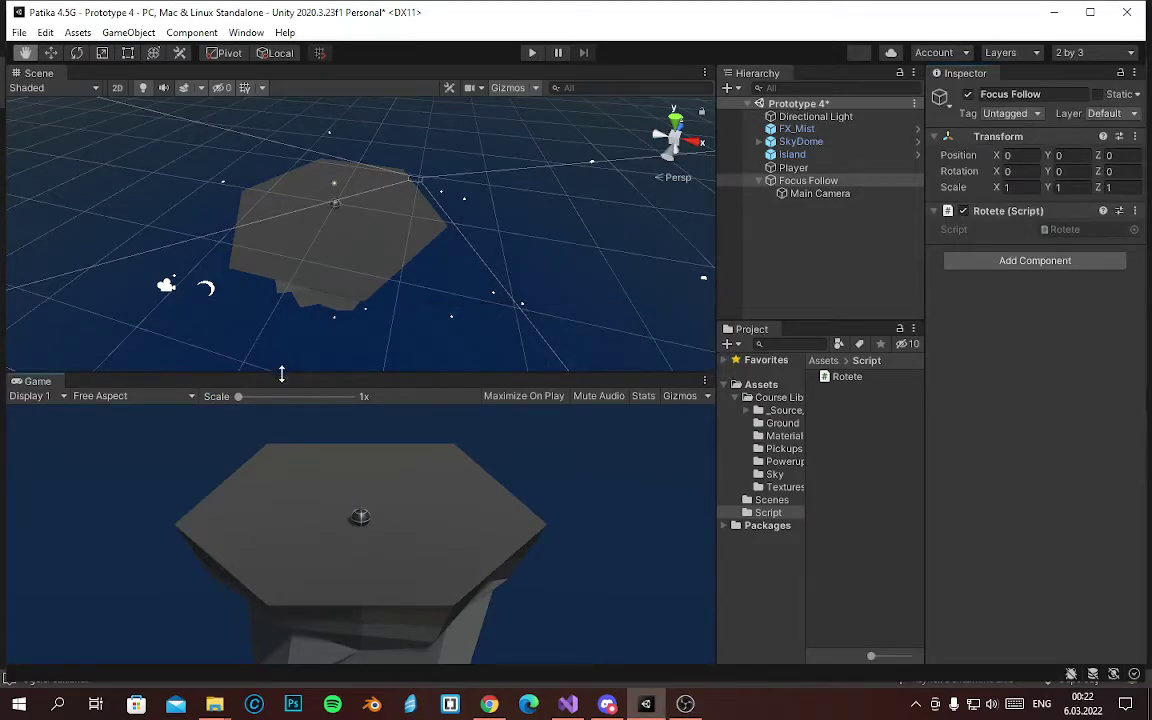
{"action": "left_click_drag", "start_coordinate": [280, 374], "coordinate": [288, 336]}
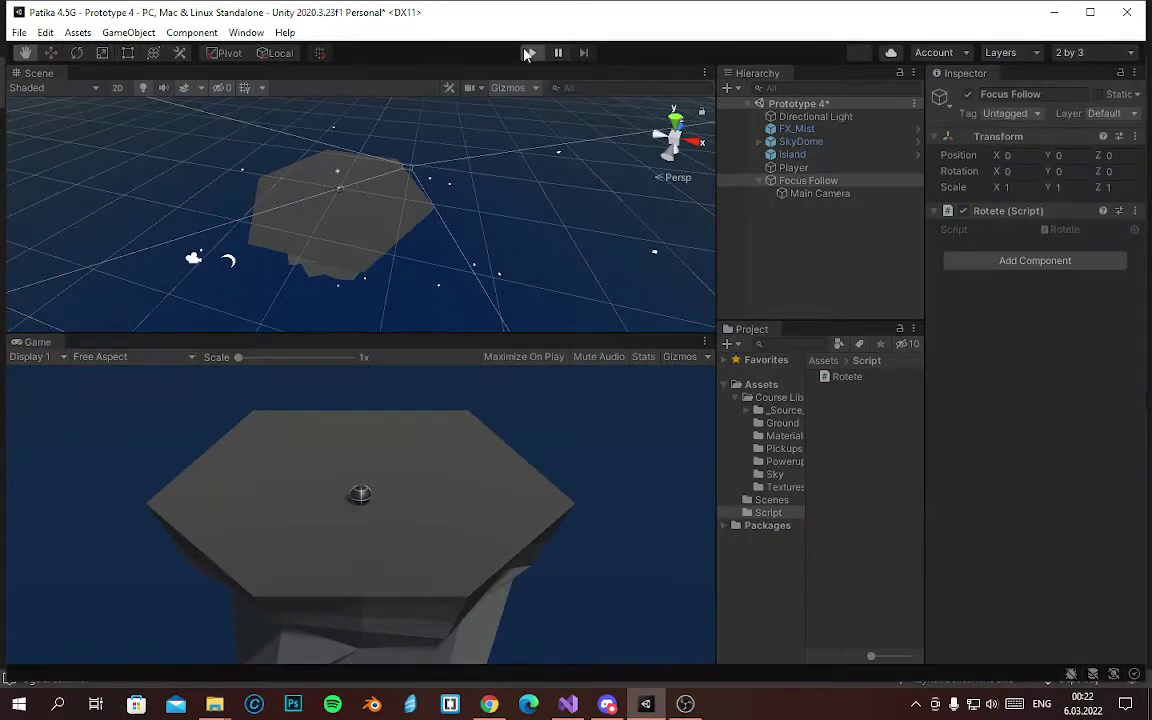
{"action": "left_click", "coordinate": [528, 53]}
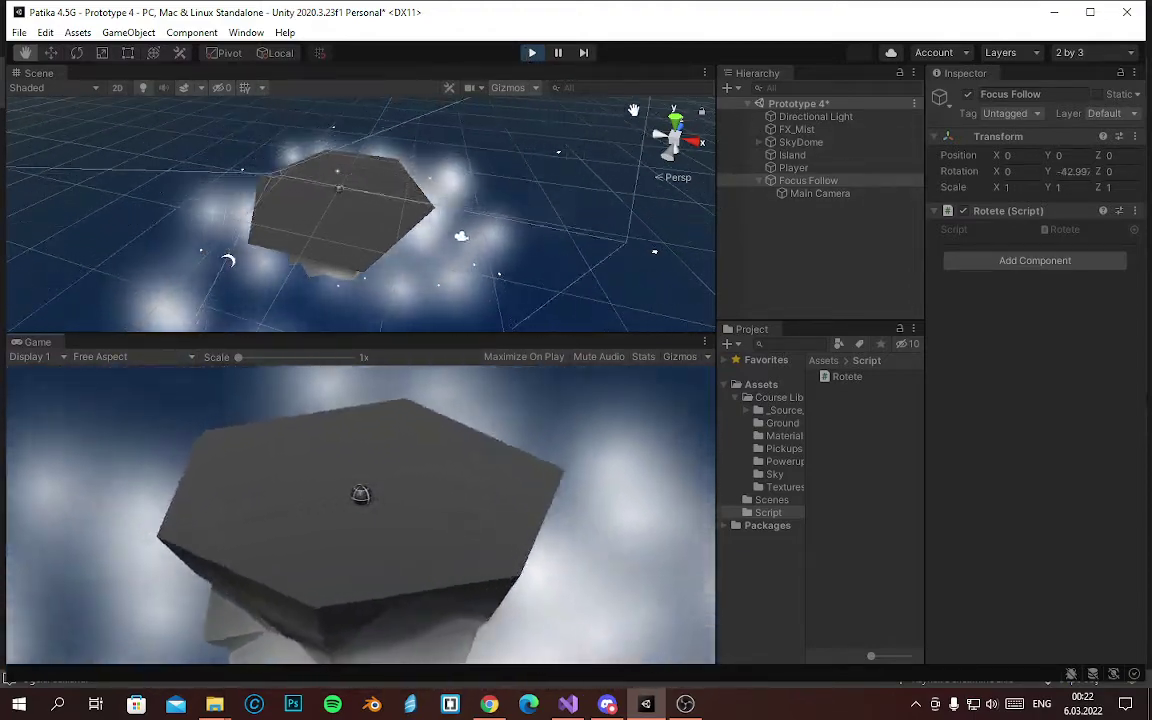
{"action": "left_click", "coordinate": [532, 55]}
Declare public float rotationSpeed; on a new line at the top of the Rotete class
{"action": "mouse_move", "coordinate": [567, 703]}
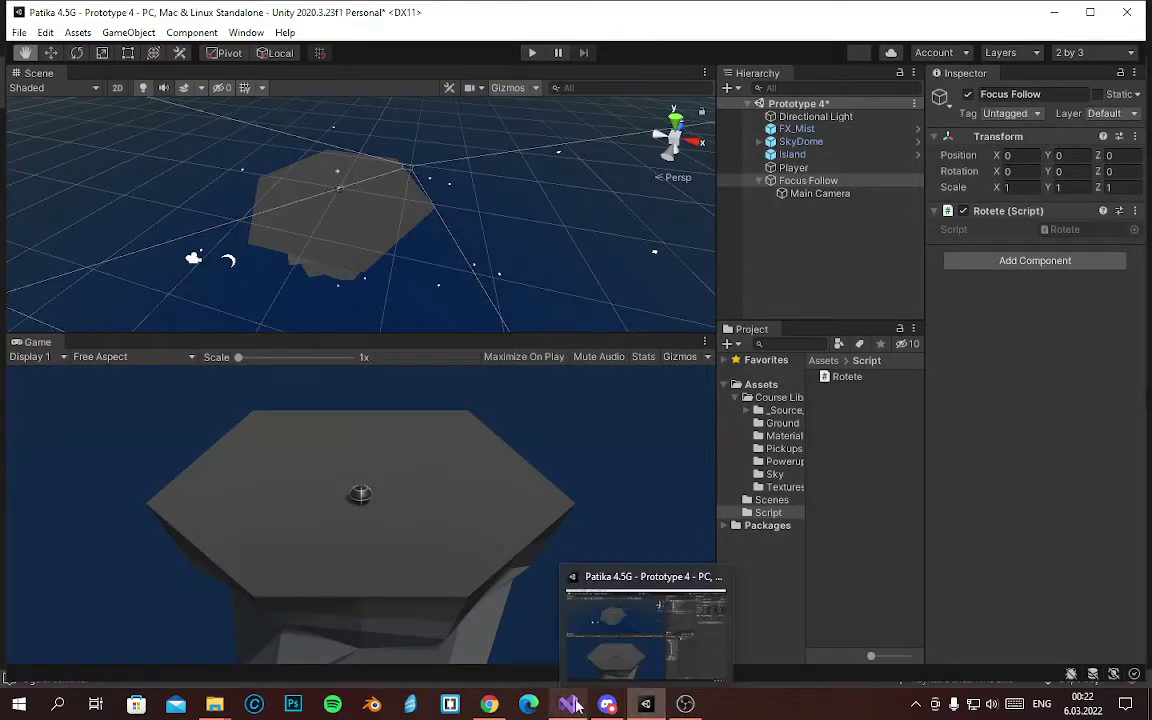
{"action": "left_click", "coordinate": [519, 640]}
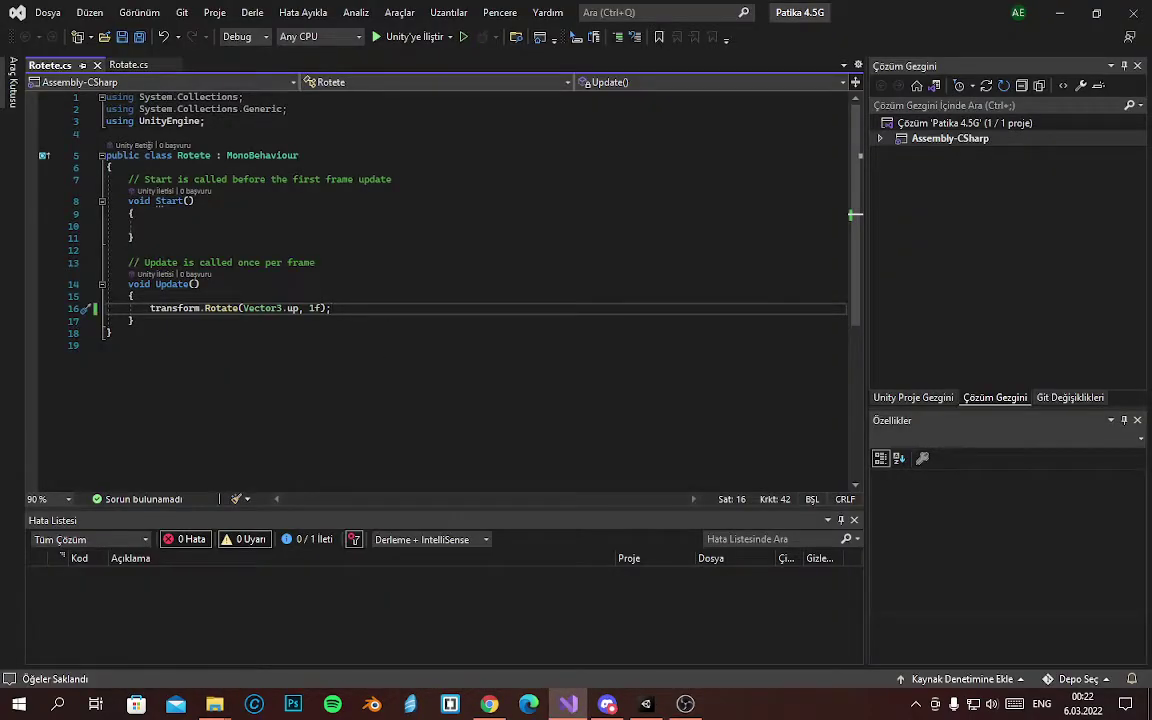
{"action": "left_click", "coordinate": [112, 167]}
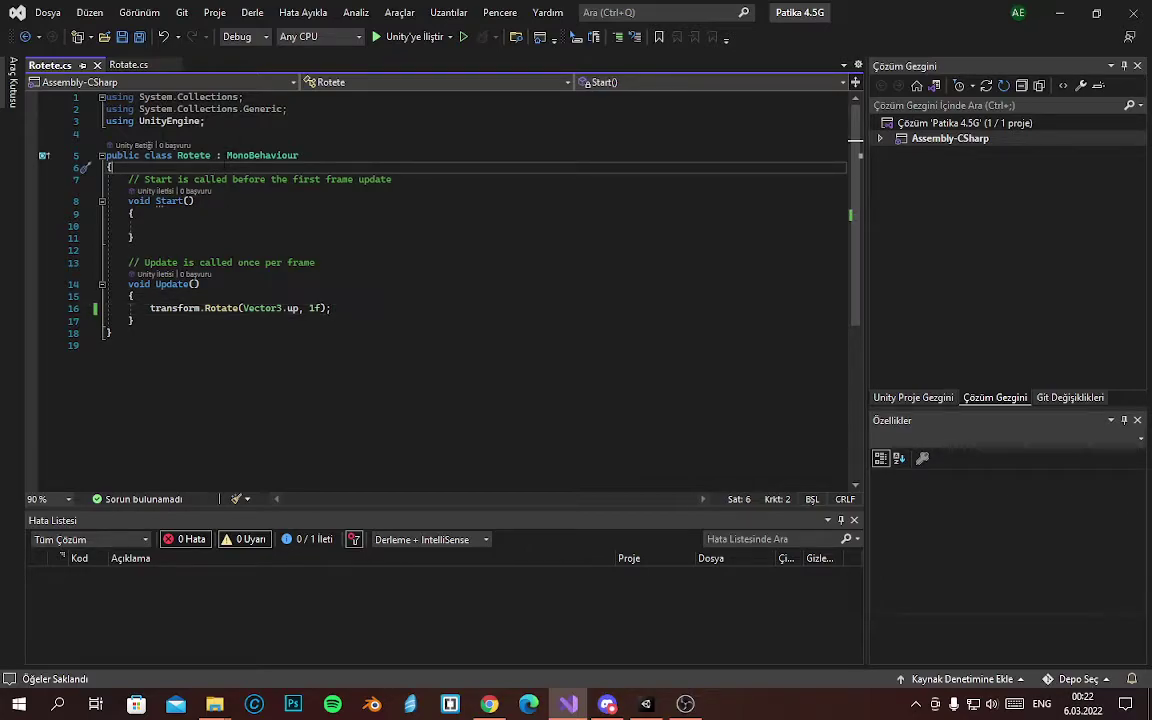
{"action": "key", "text": "Return"}
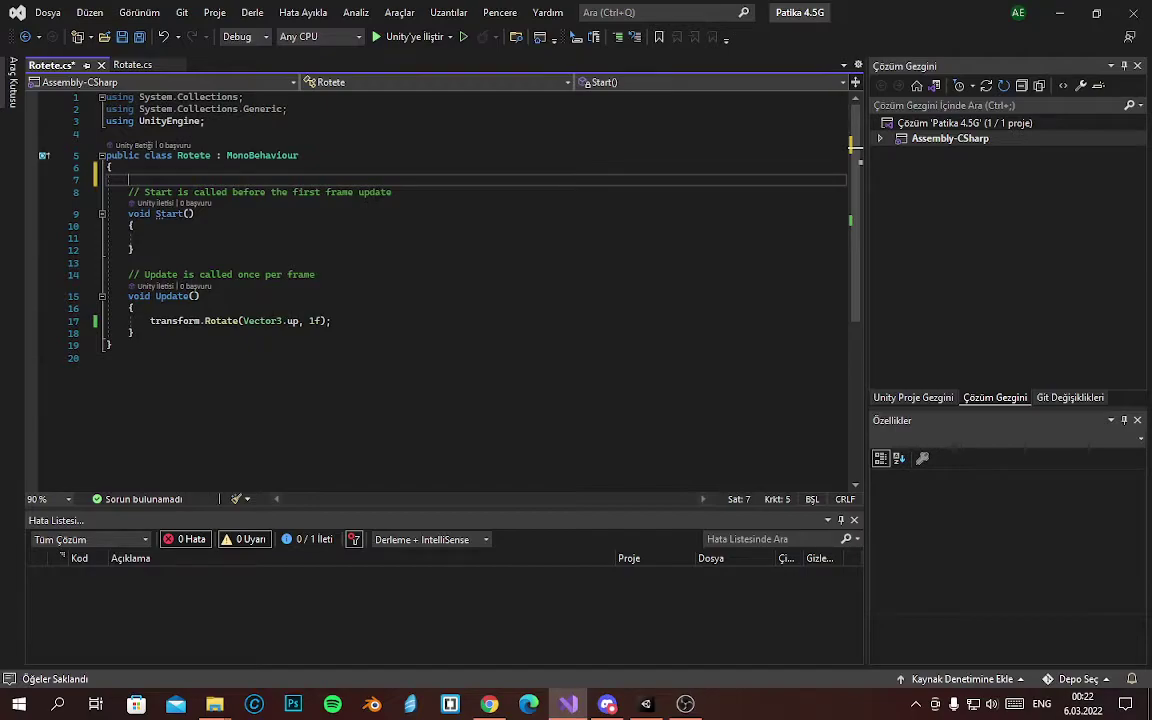
{"action": "type", "text": "public"}
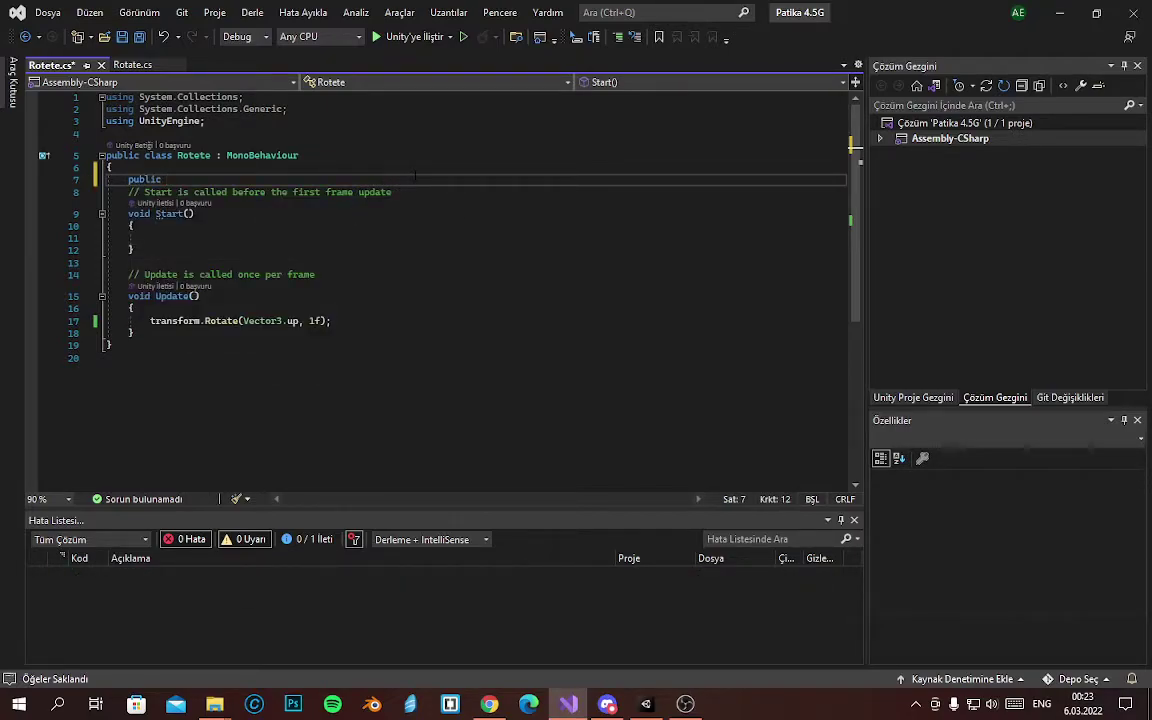
{"action": "type", "text": " float"}
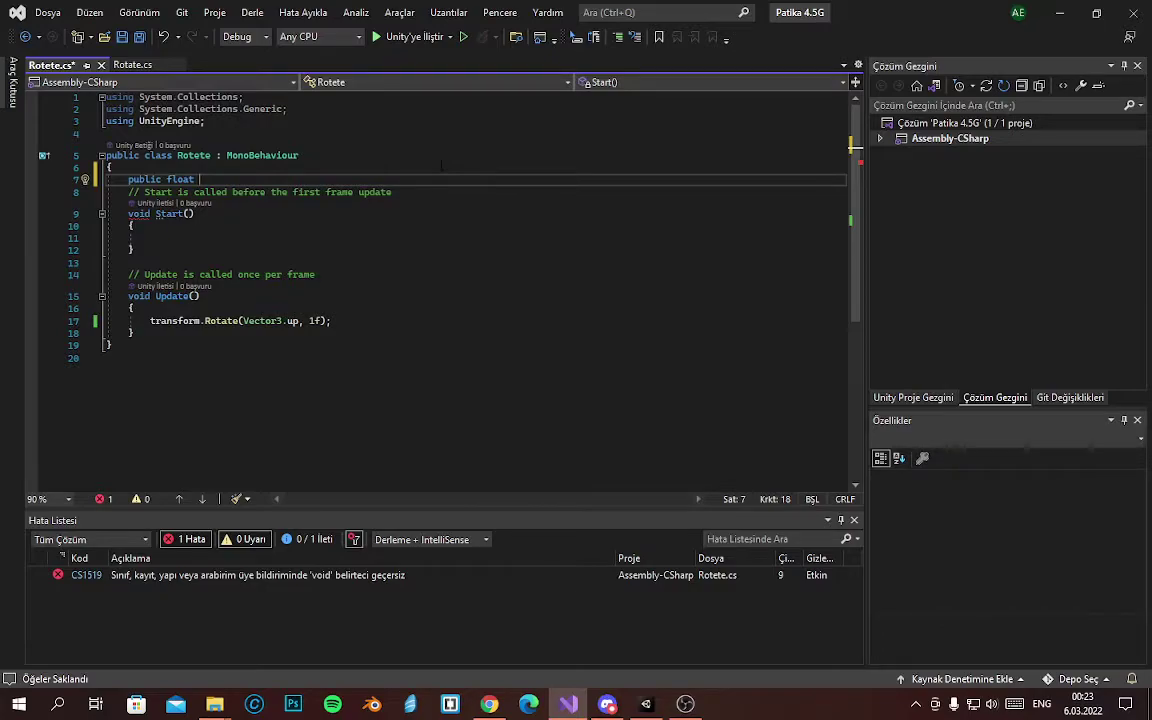
{"action": "type", "text": "rota"}
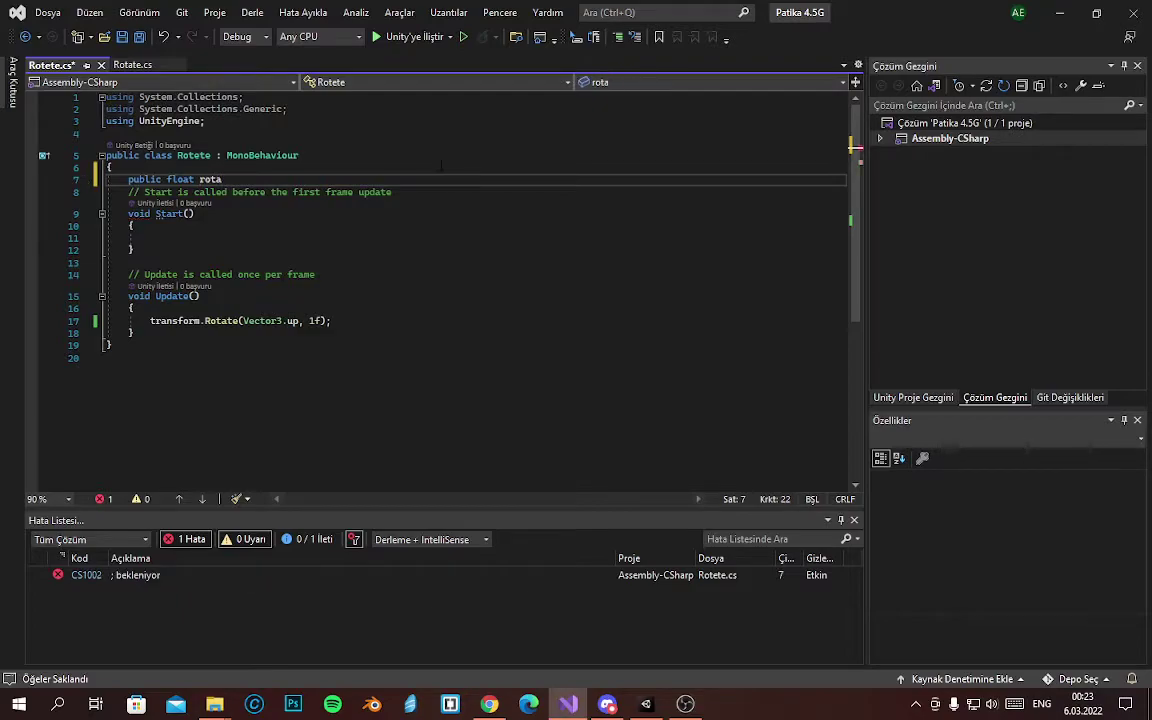
{"action": "type", "text": "tion"}
{"action": "type", "text": "Speed;"}
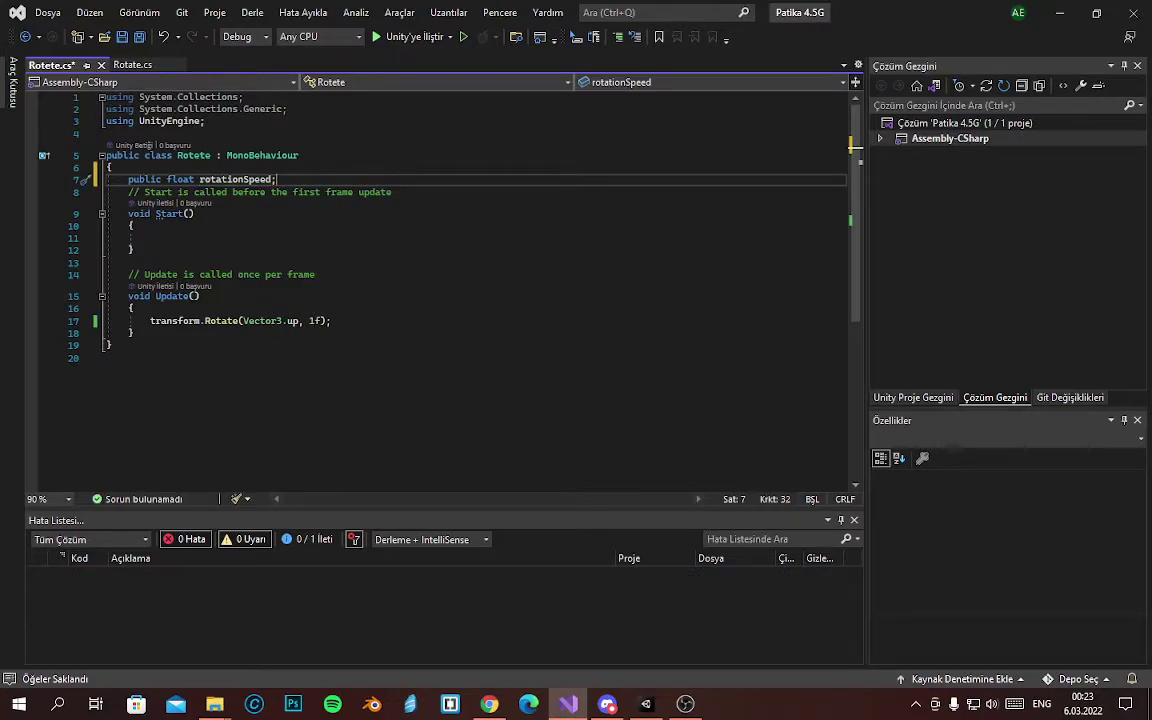
Replace 1f in the Rotate call with *Time.deltaTime*rotationSpeed and add a blank line above
{"action": "left_click", "coordinate": [385, 321]}
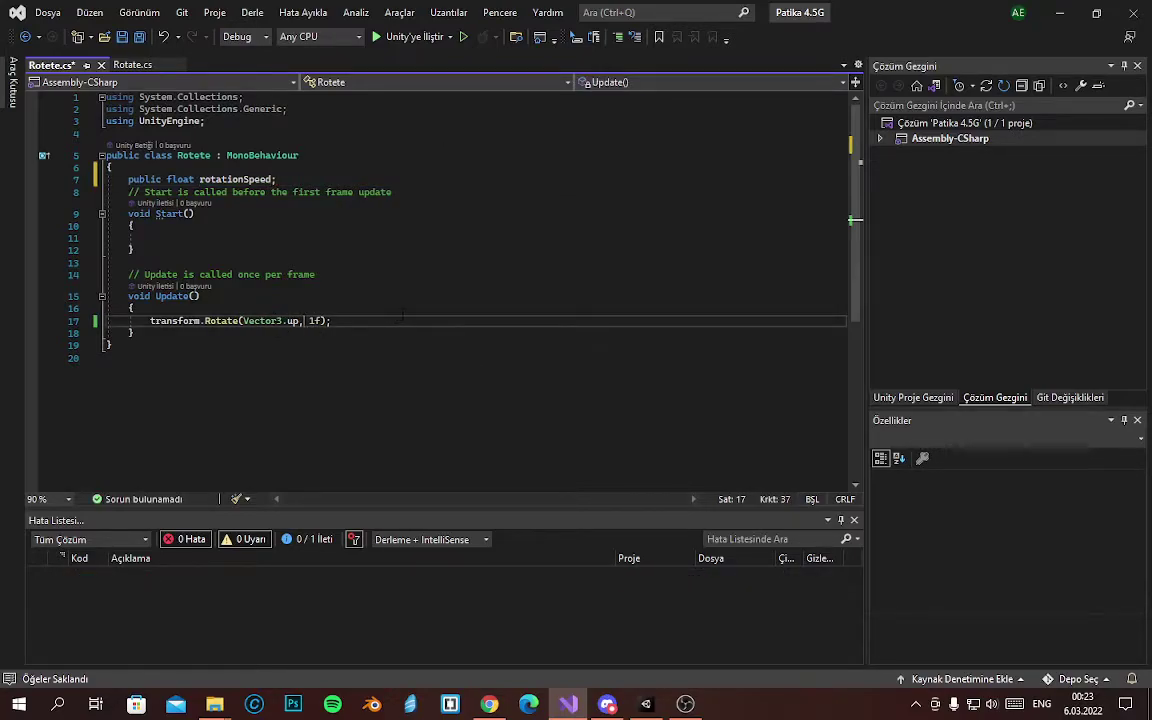
{"action": "key", "text": "Delete"}
{"action": "key", "text": "Delete"}
{"action": "key", "text": "Delete"}
{"action": "key", "text": "Delete"}
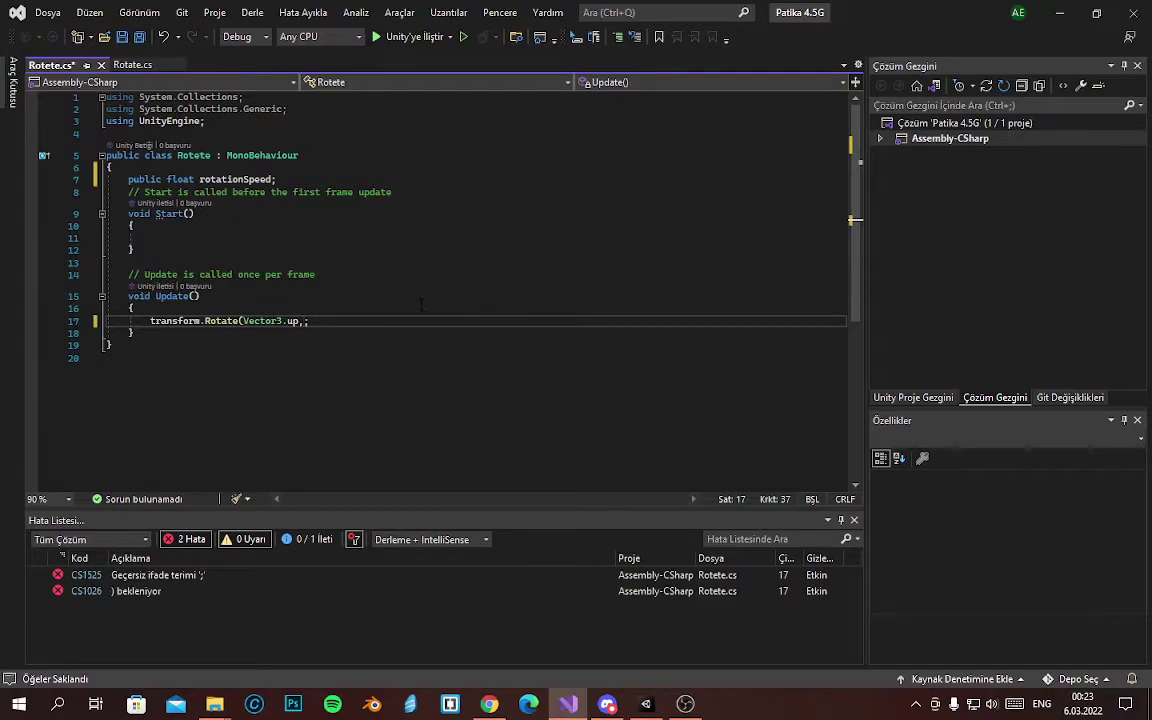
{"action": "key", "text": "Delete"}
{"action": "type", "text": ")"}
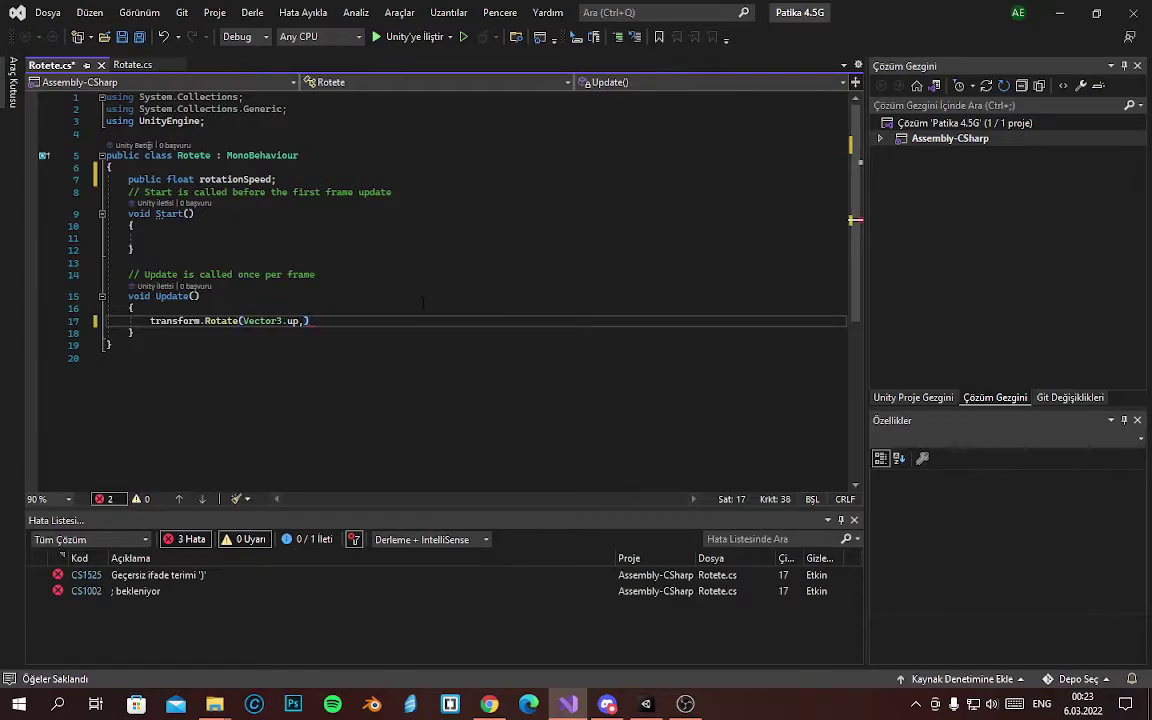
{"action": "type", "text": ";"}
{"action": "key", "text": "Left"}
{"action": "key", "text": "Left"}
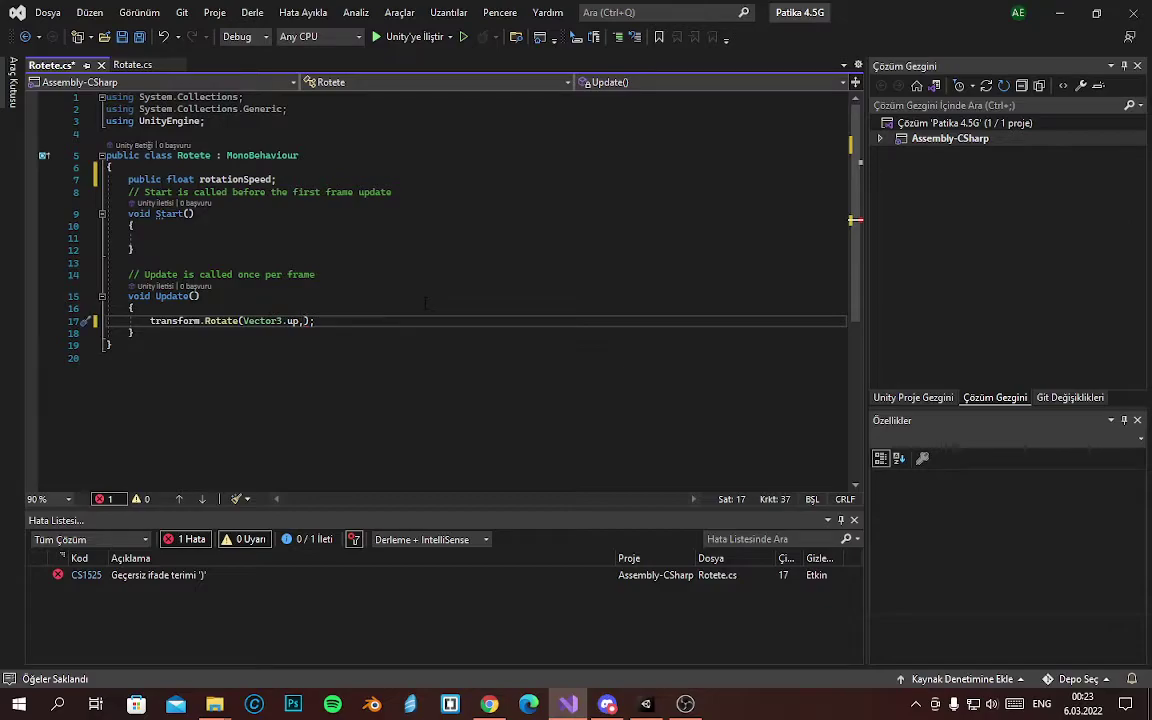
{"action": "type", "text": "*"}
{"action": "type", "text": "Ti"}
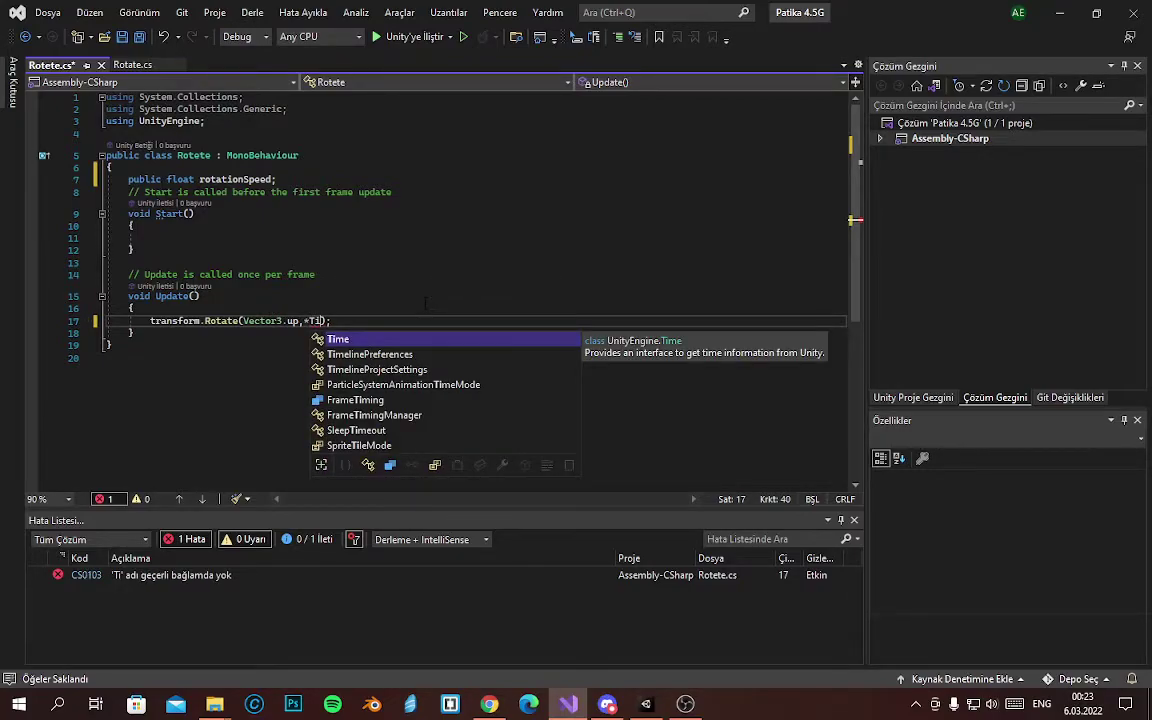
{"action": "key", "text": "Tab"}
{"action": "type", "text": ".d"}
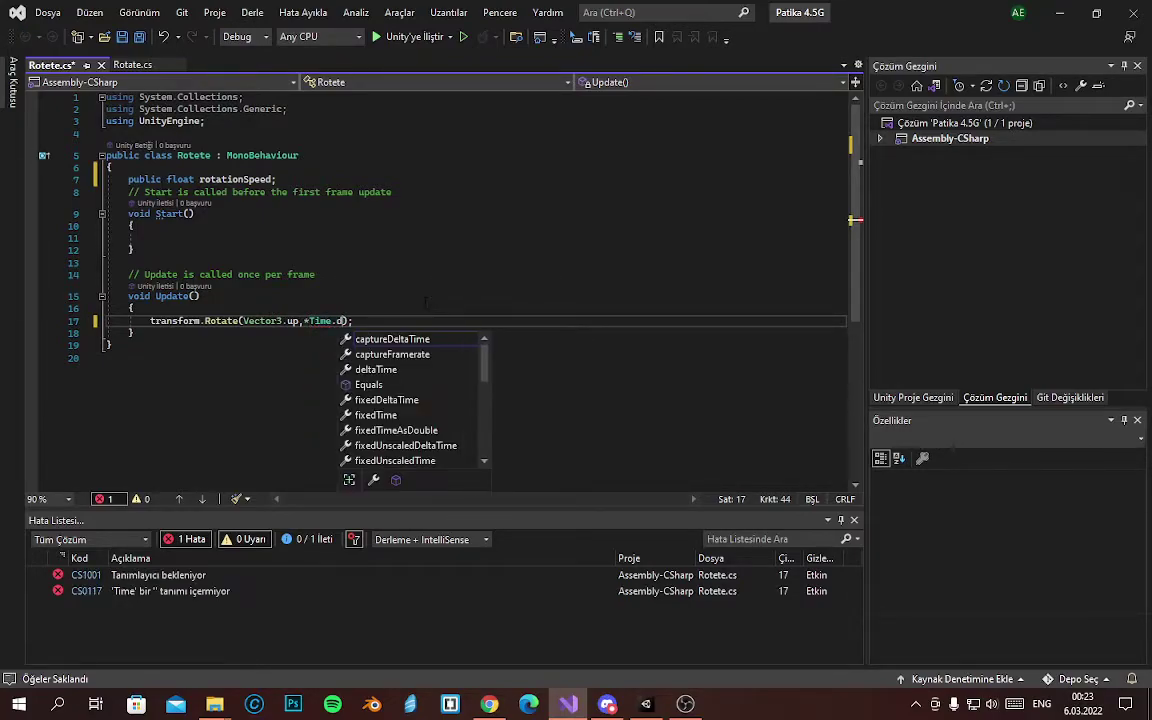
{"action": "type", "text": "e"}
{"action": "key", "text": "Tab"}
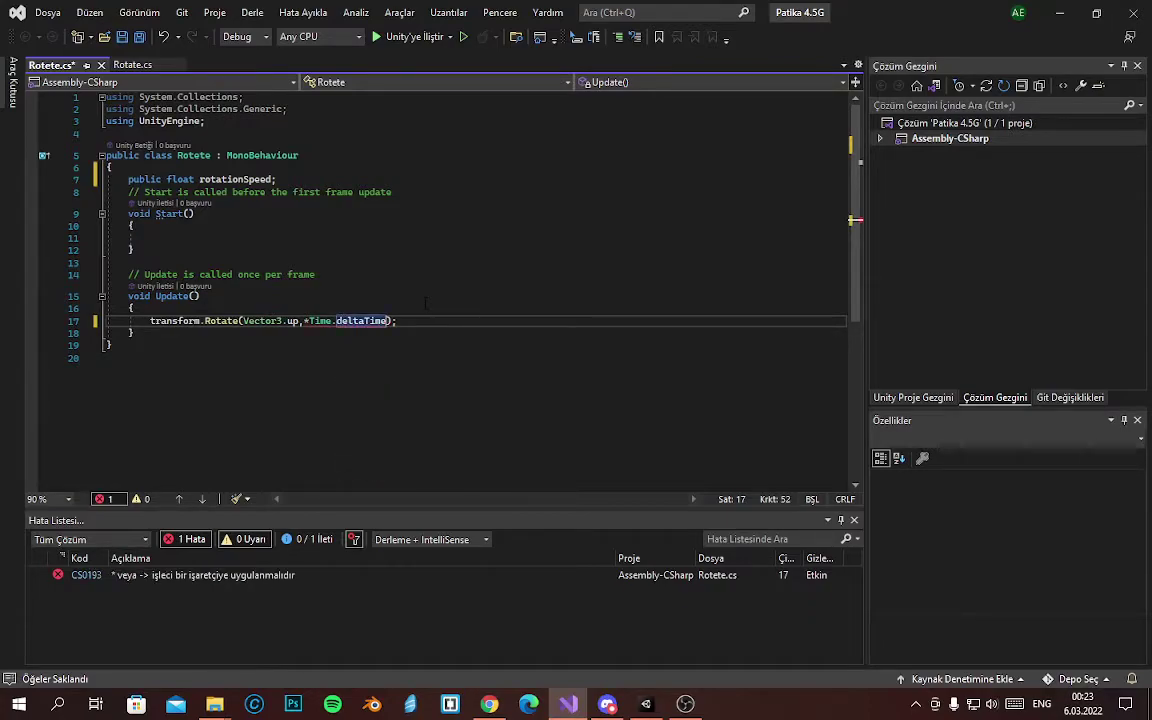
{"action": "type", "text": "*"}
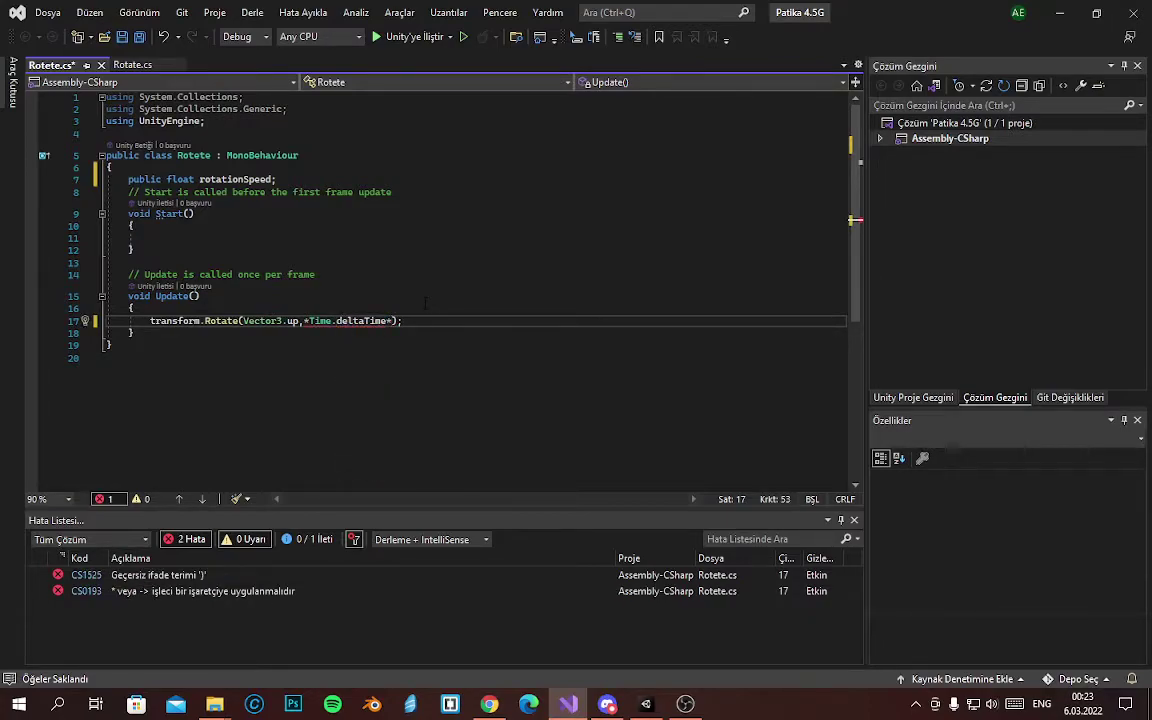
{"action": "type", "text": "rot"}
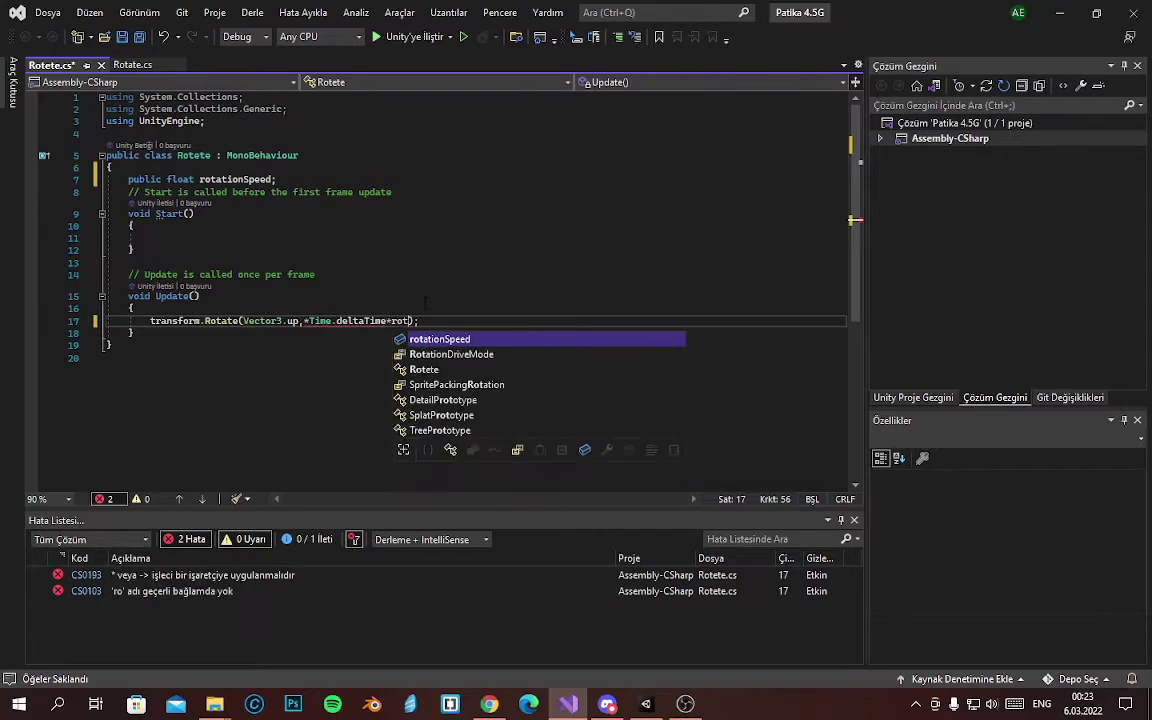
{"action": "key", "text": "Tab"}
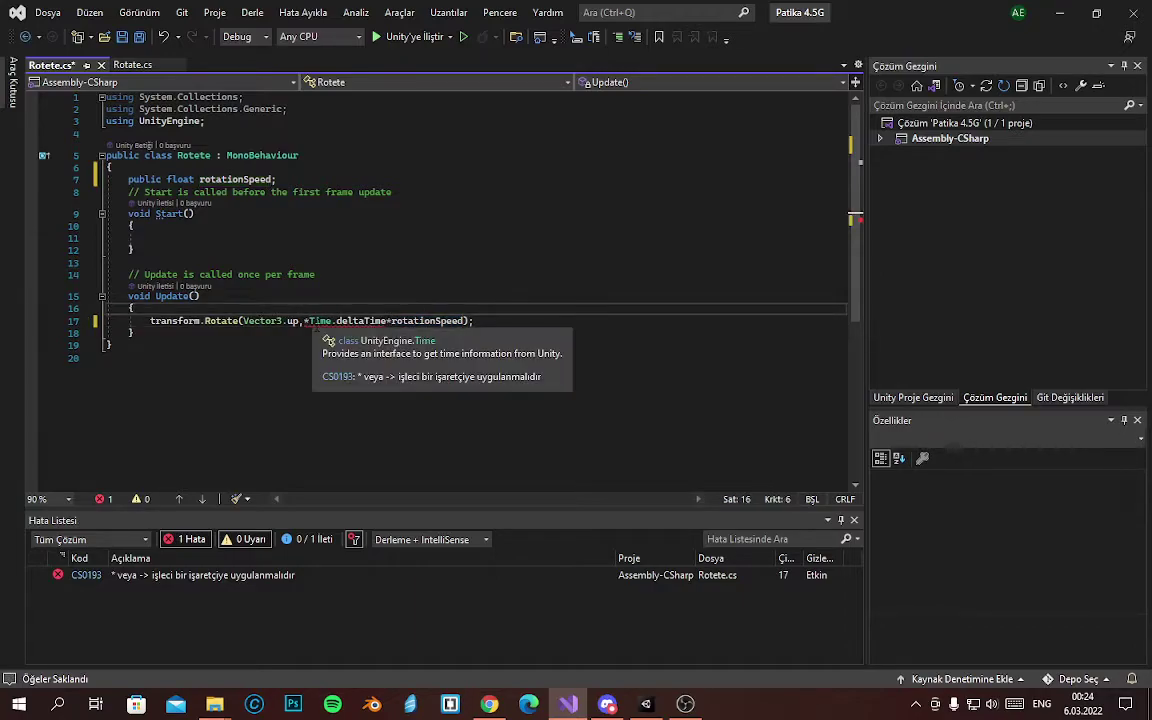
{"action": "key", "text": "ctrl+Return"}
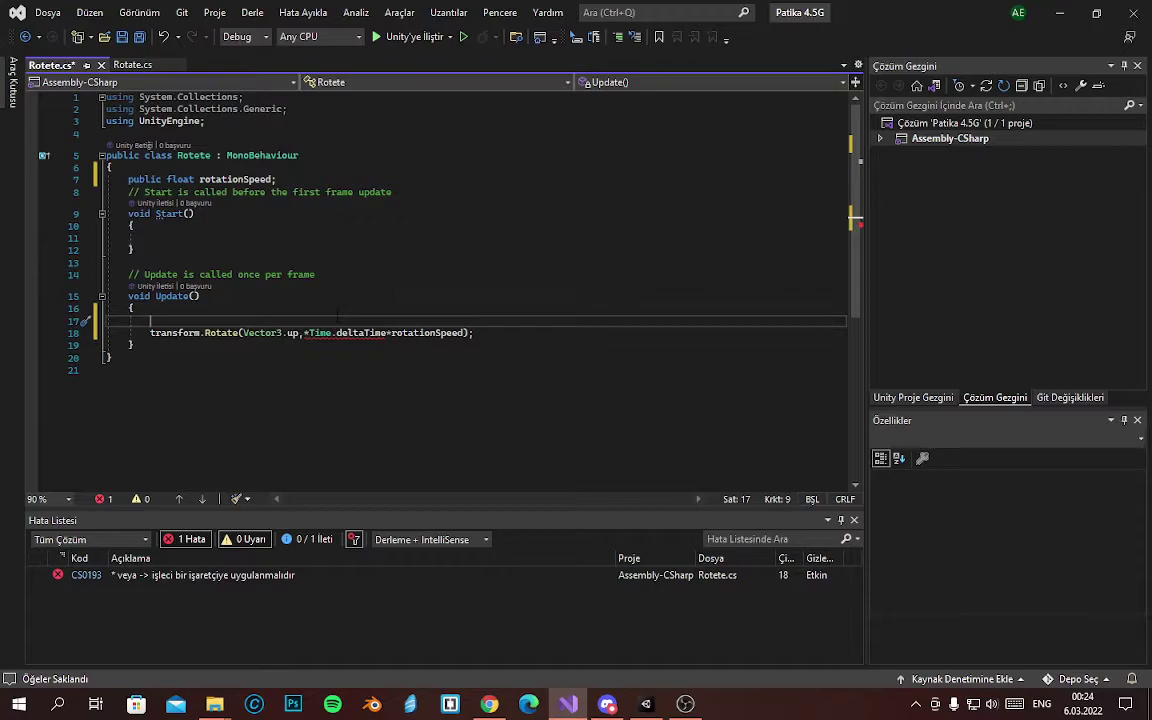
Add float hirozontalInput = Input.GetAxis("Horizontal"); and delete the stray * before Time
{"action": "type", "text": "float "}
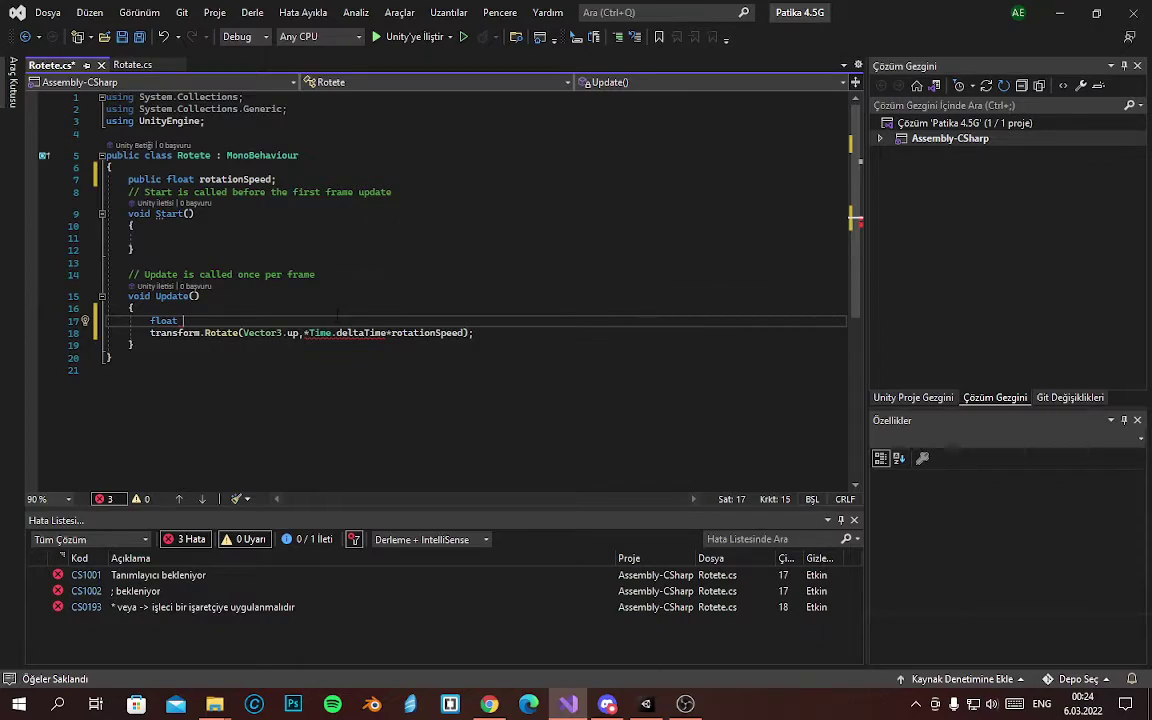
{"action": "type", "text": "hirozp"}
{"action": "key", "text": "BackSpace"}
{"action": "type", "text": "o"}
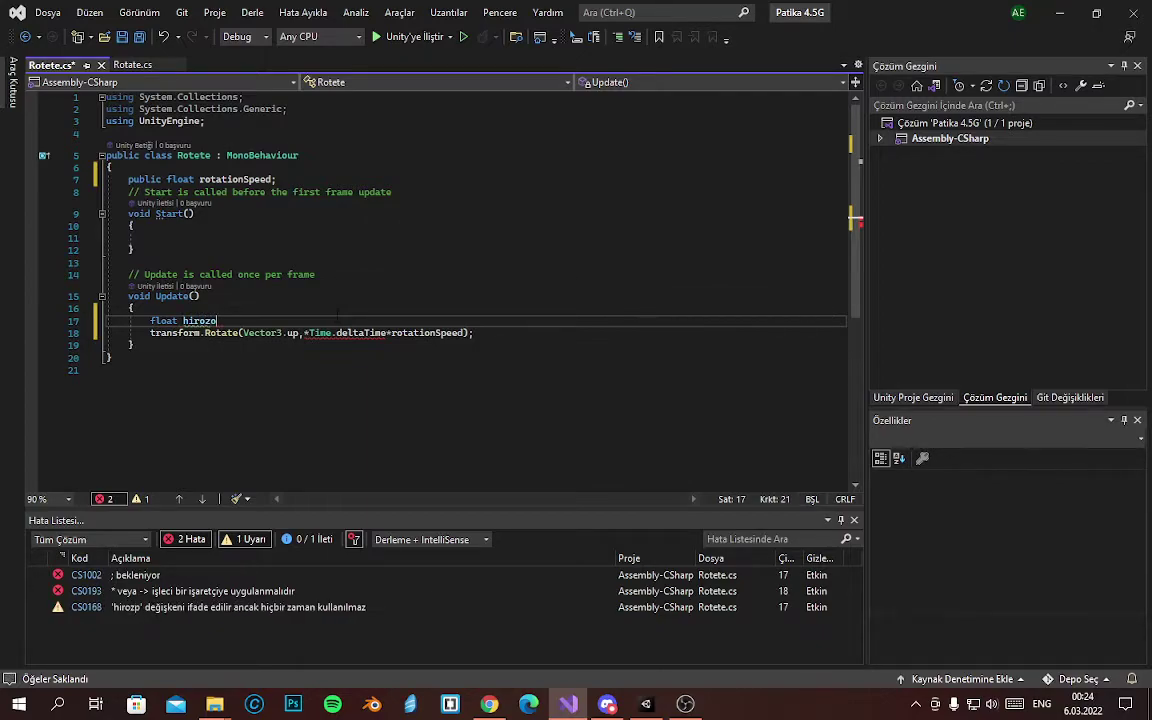
{"action": "type", "text": "ntal"}
{"action": "type", "text": "Inpu"}
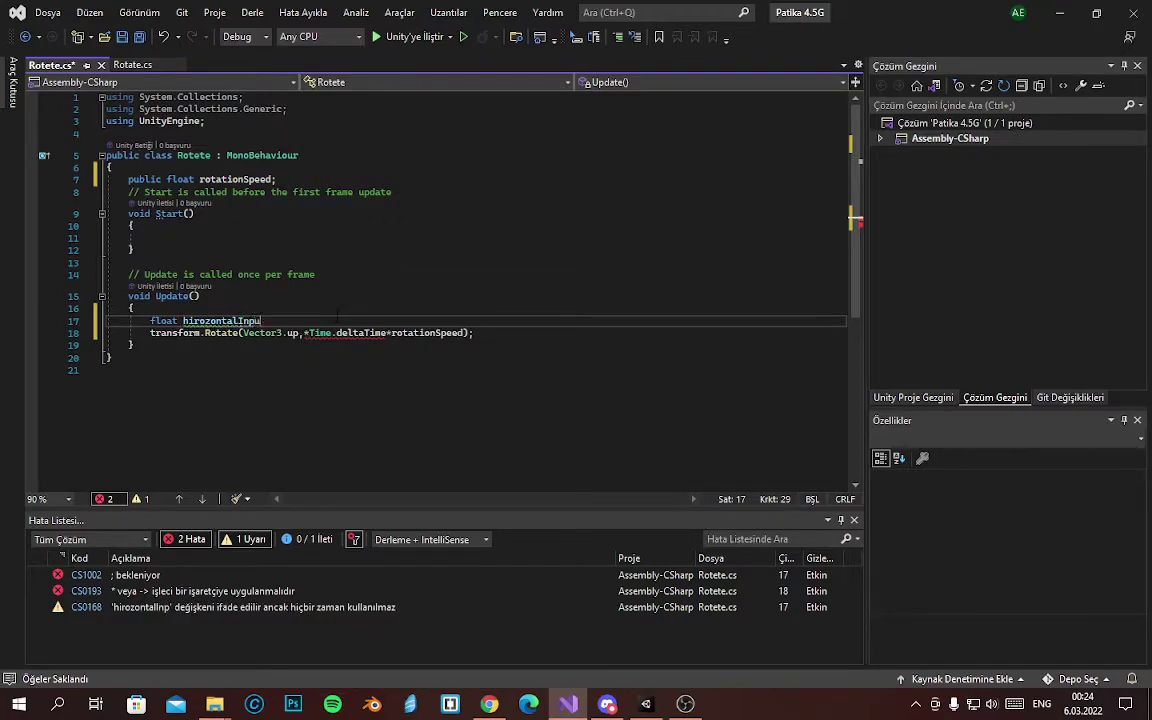
{"action": "type", "text": "t"}
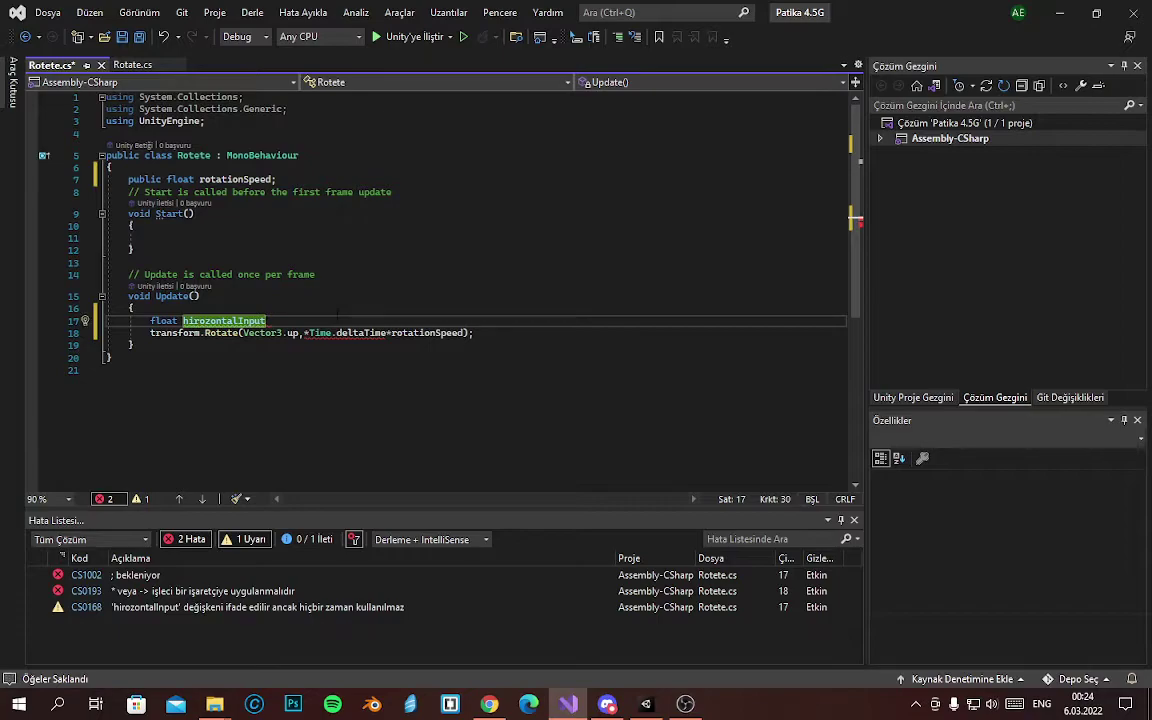
{"action": "type", "text": " = "}
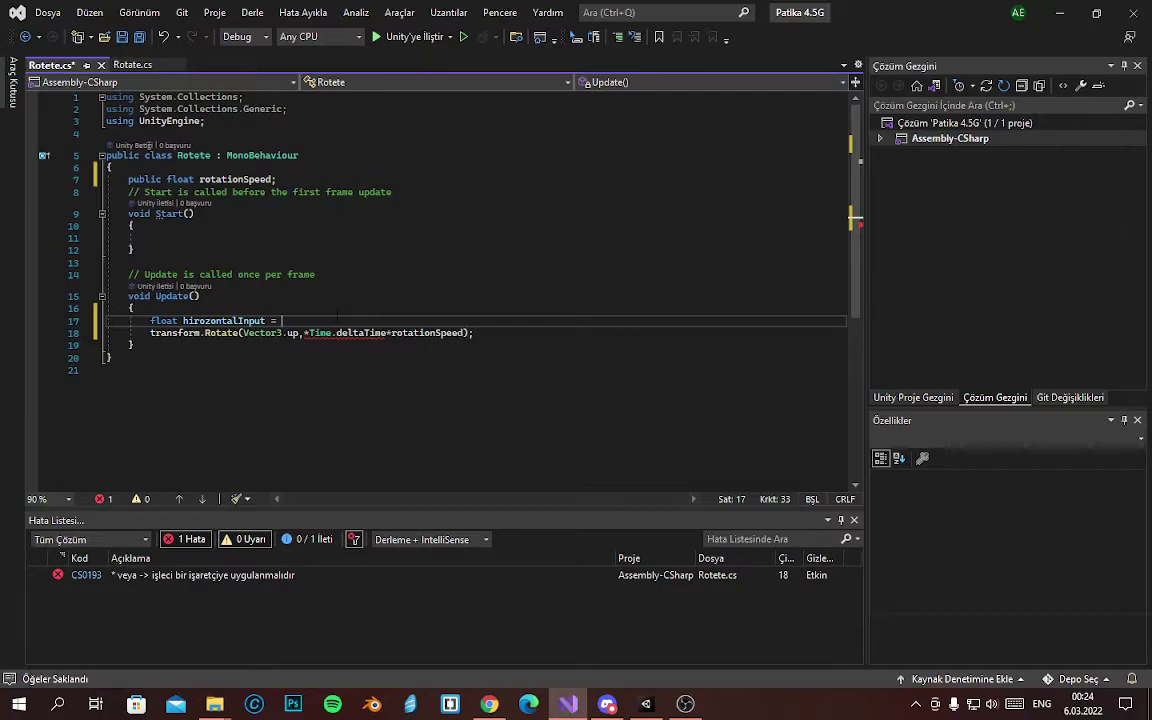
{"action": "type", "text": "inp"}
{"action": "key", "text": "Tab"}
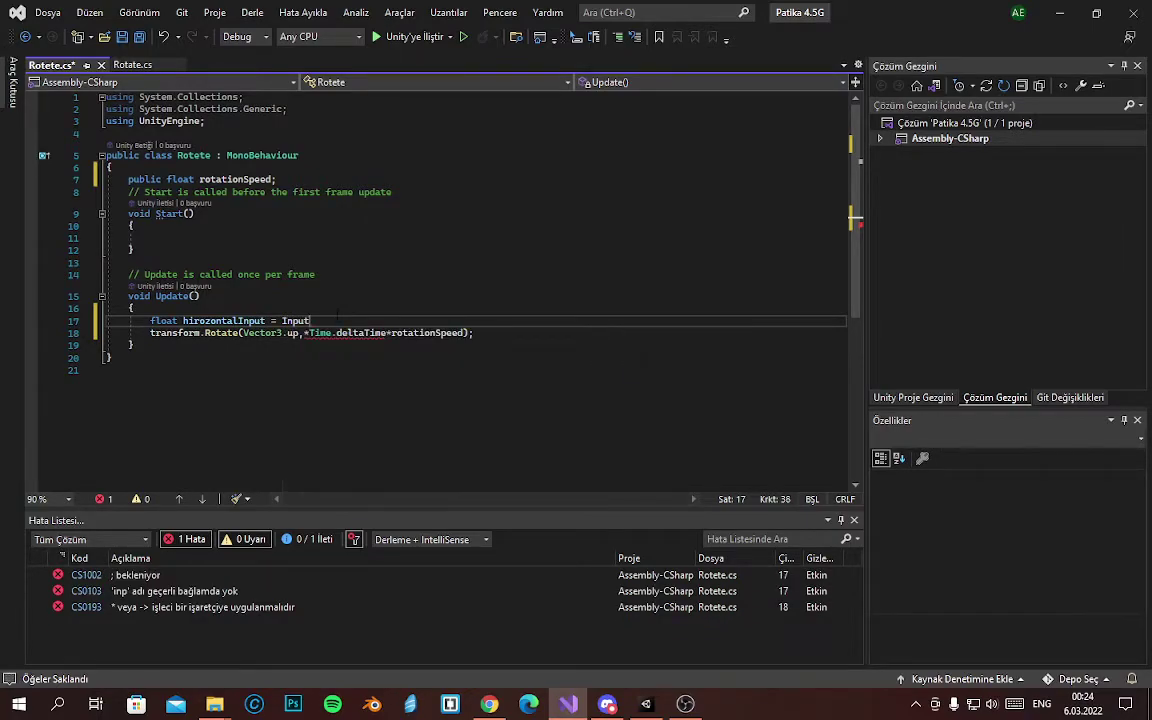
{"action": "type", "text": ".get"}
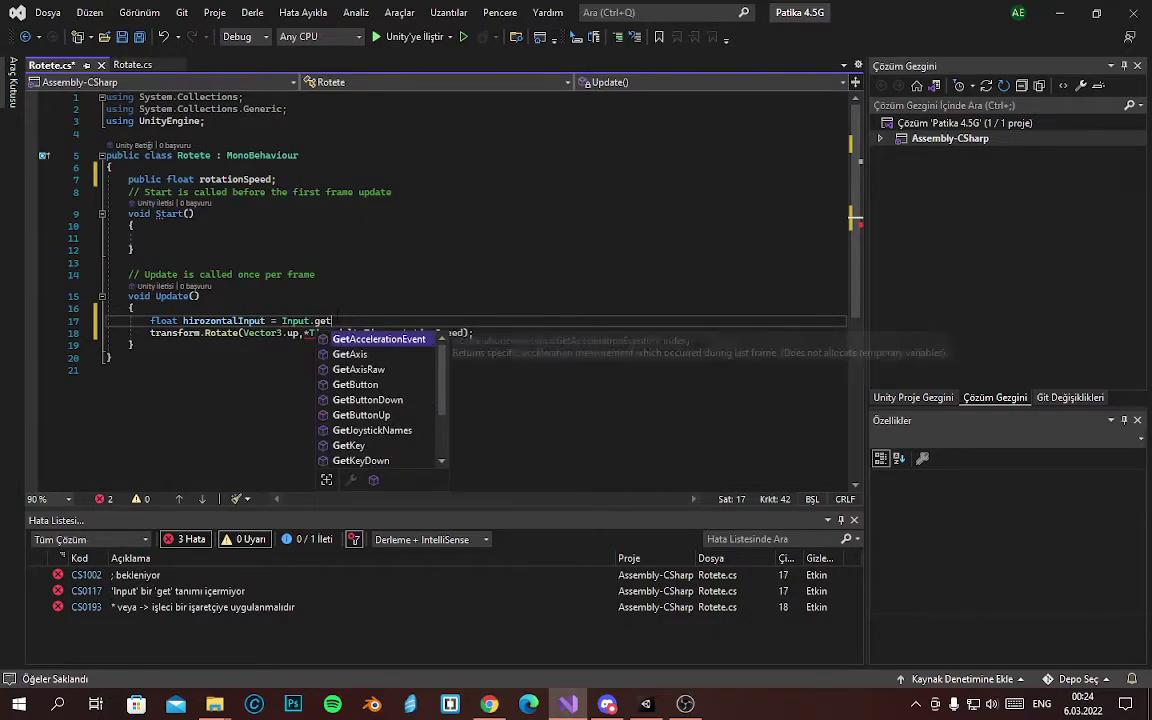
{"action": "type", "text": "ax"}
{"action": "key", "text": "Tab"}
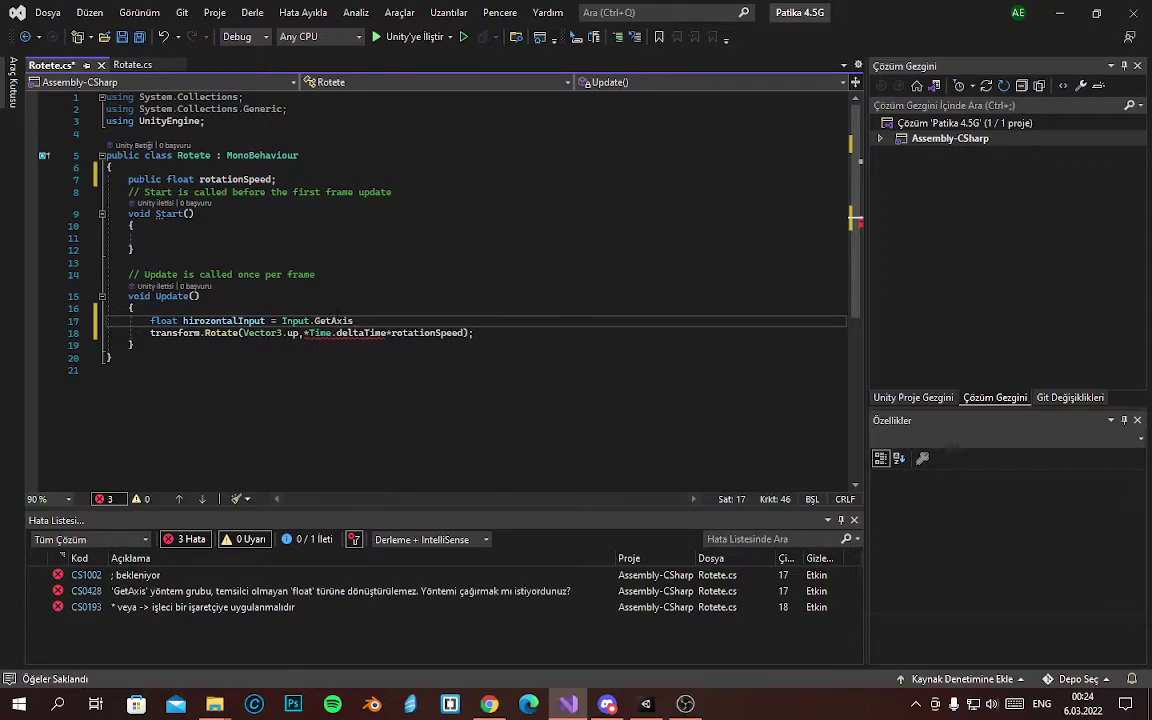
{"action": "type", "text": "(\""}
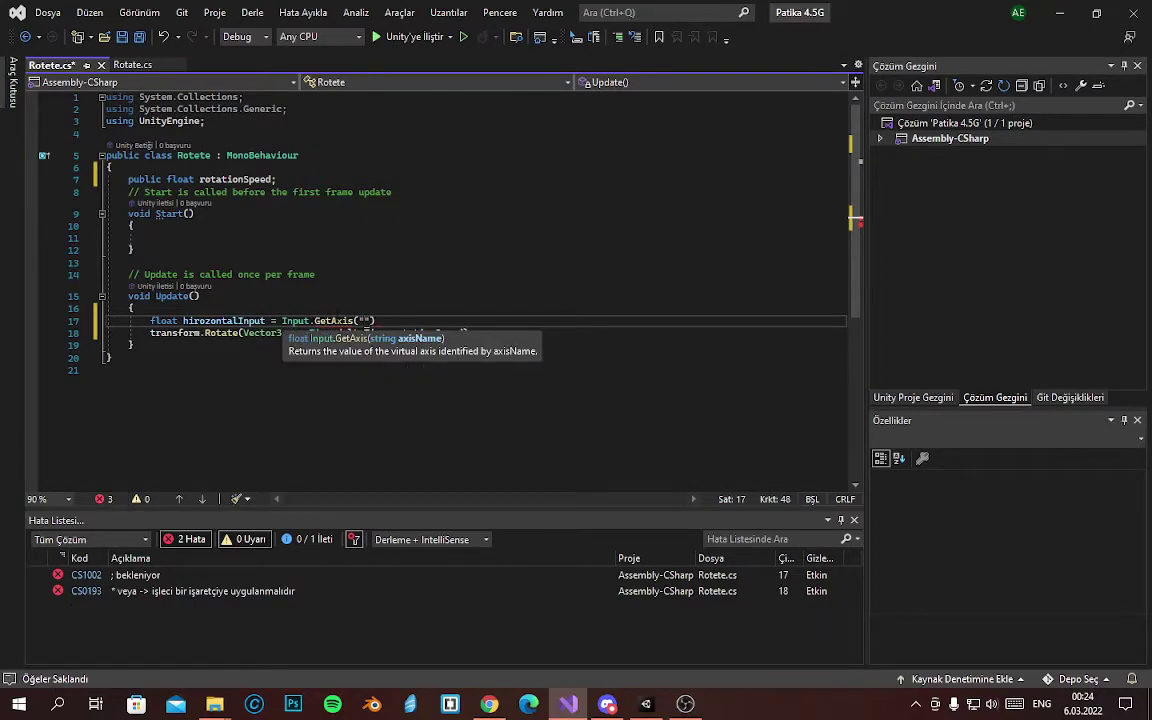
{"action": "type", "text": "Hori"}
{"action": "type", "text": "zon"}
{"action": "type", "text": "tal\");"}
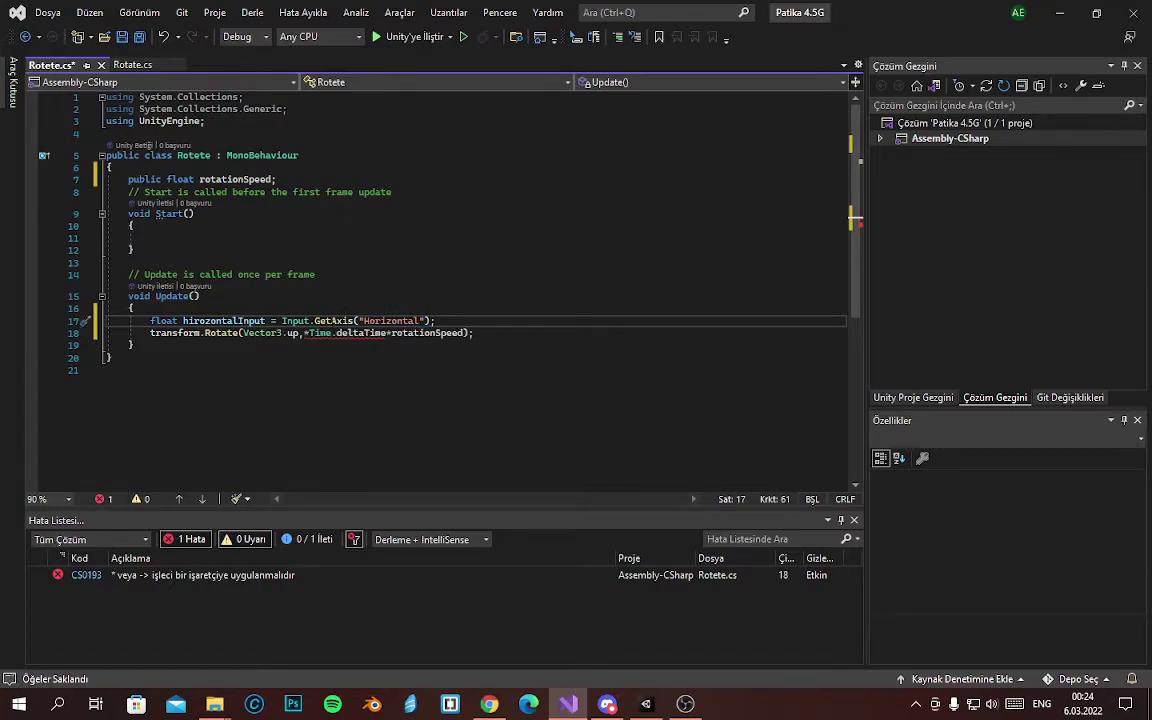
{"action": "left_click", "coordinate": [307, 333]}
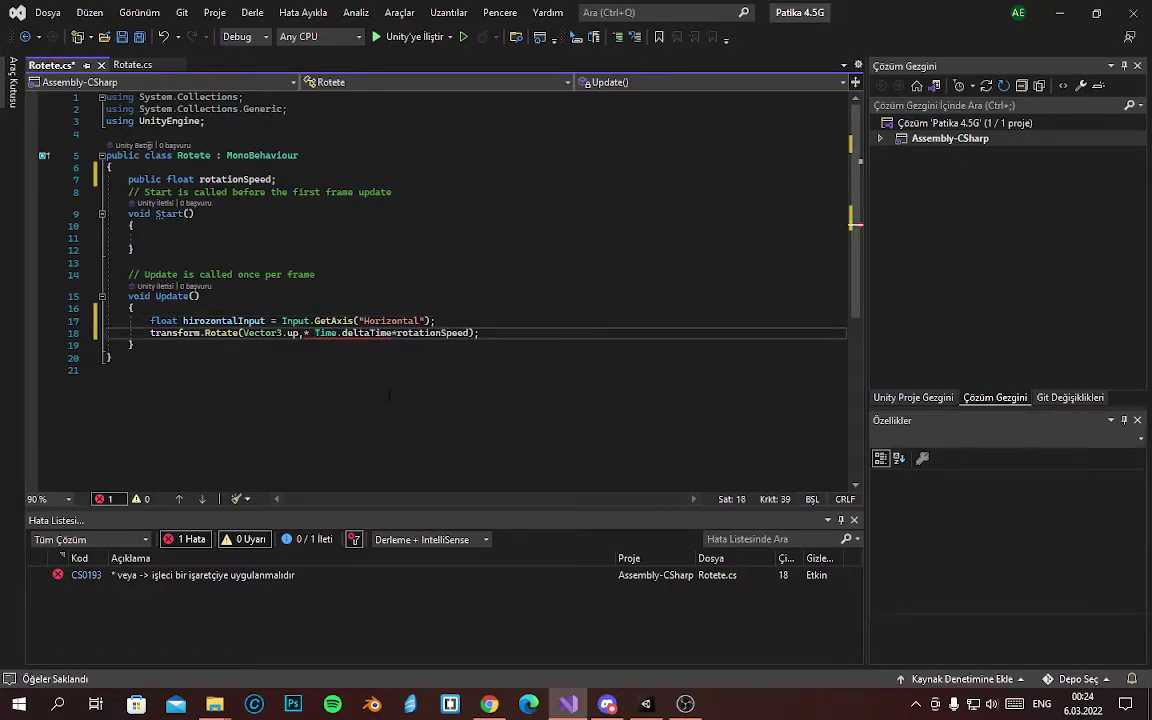
{"action": "key", "text": "BackSpace"}
{"action": "key", "text": "BackSpace"}
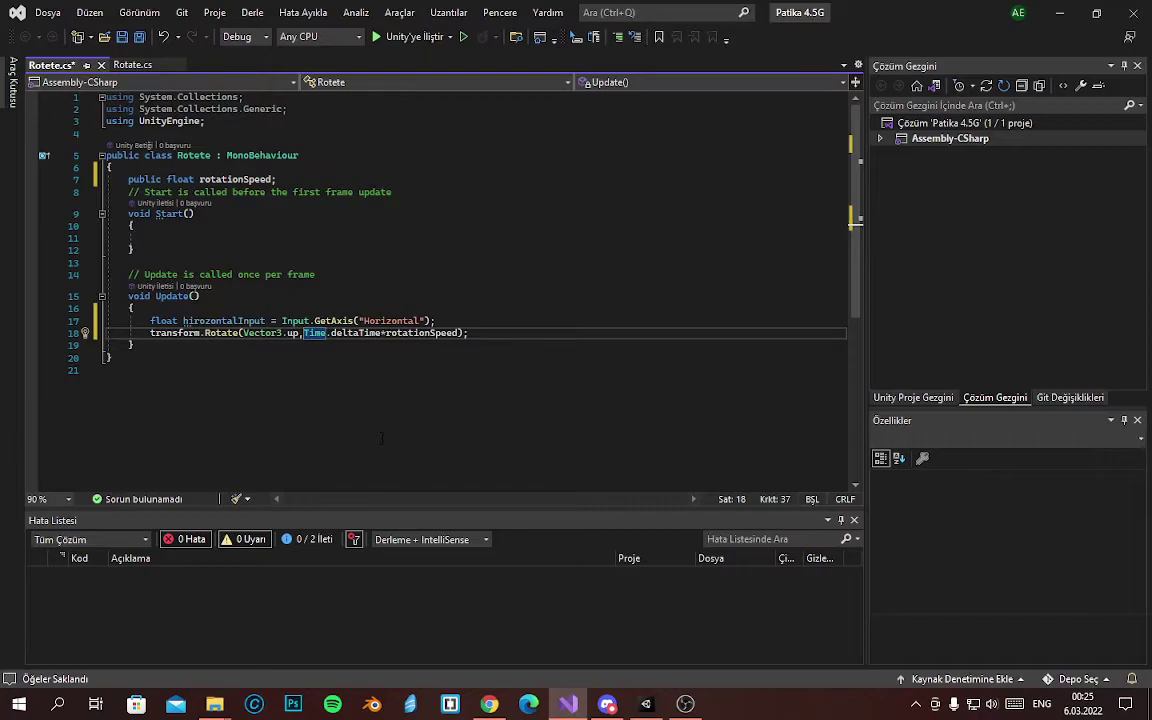
Correct the misspelled variable name to horizontalInput
{"action": "left_click", "coordinate": [193, 321]}
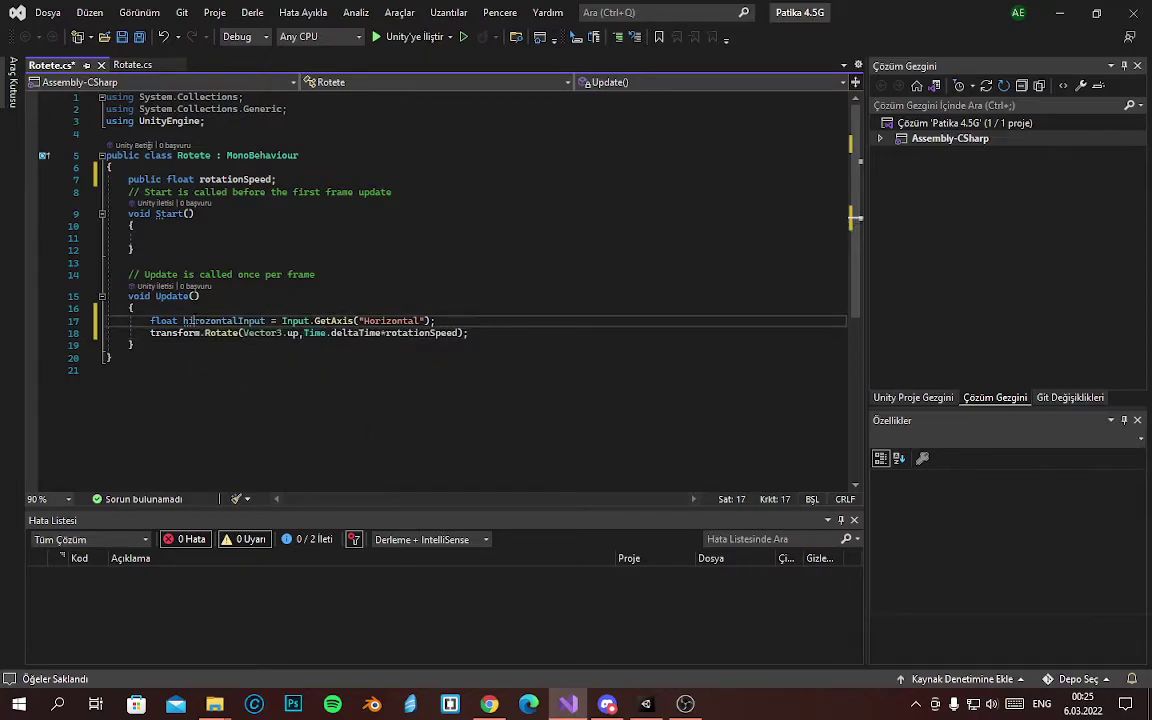
{"action": "key", "text": "BackSpace"}
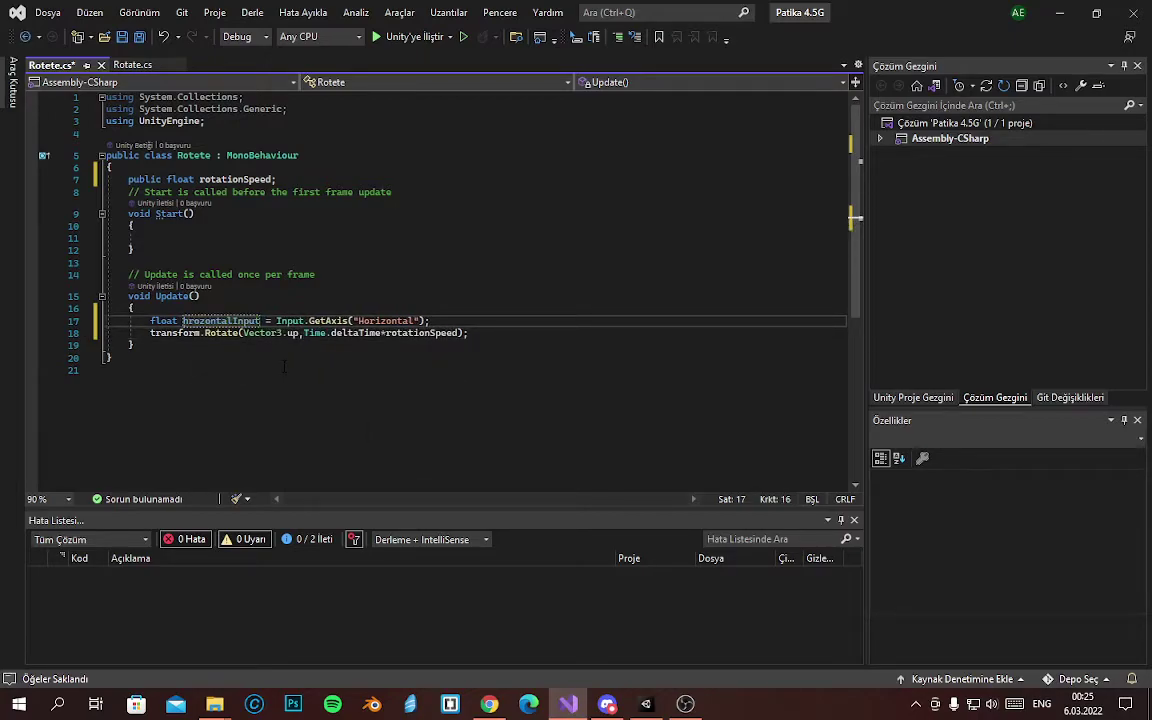
{"action": "type", "text": "ori"}
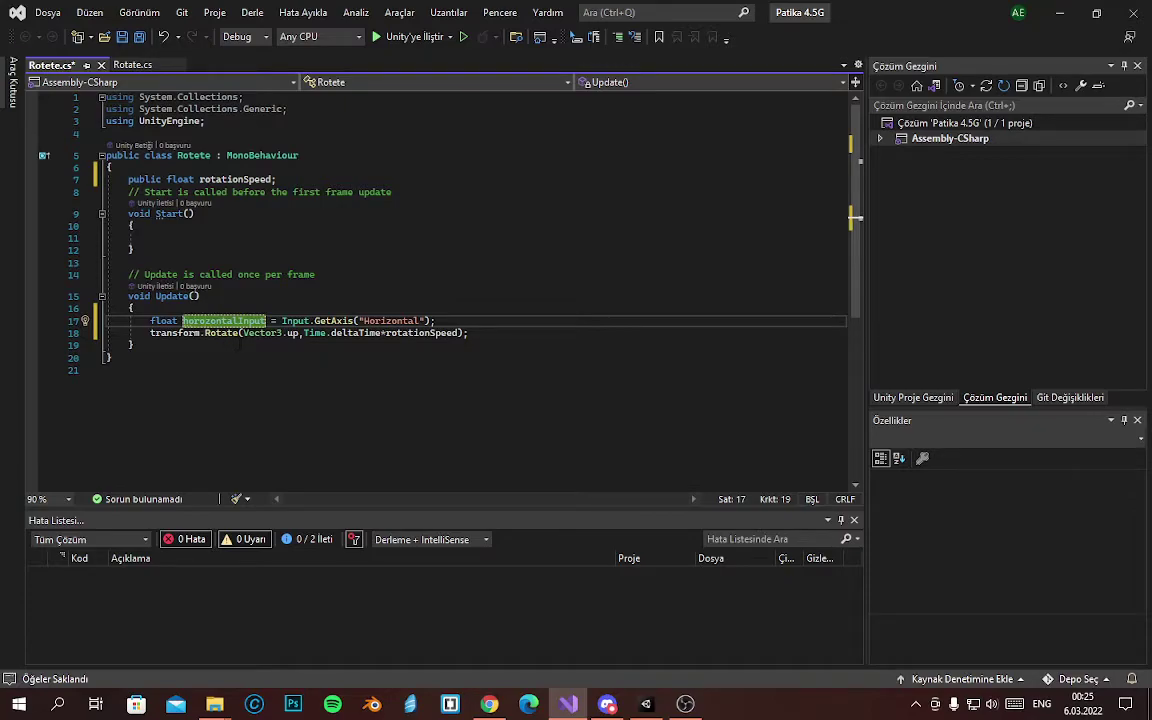
{"action": "key", "text": "BackSpace"}
{"action": "type", "text": "i"}
{"action": "left_click", "coordinate": [247, 379]}
Multiply the transform.Rotate call by horizontalInput before Time.deltaTime and save Rotete.cs
{"action": "left_click", "coordinate": [300, 333]}
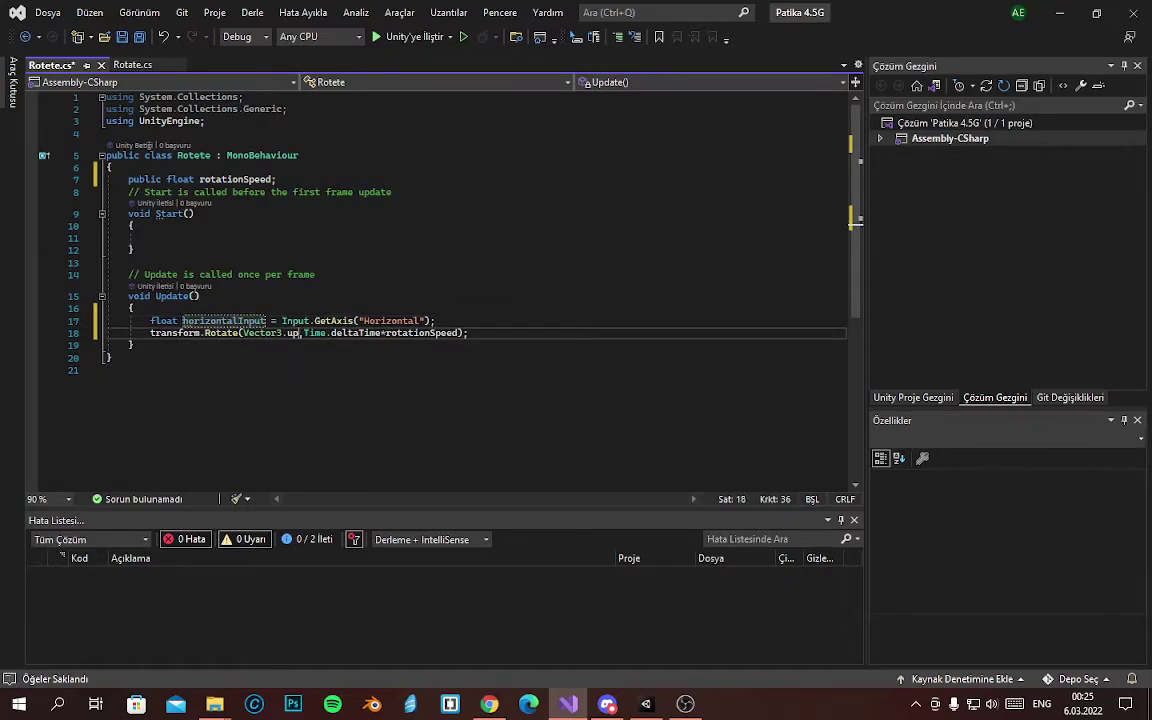
{"action": "key", "text": "Left"}
{"action": "type", "text": "*"}
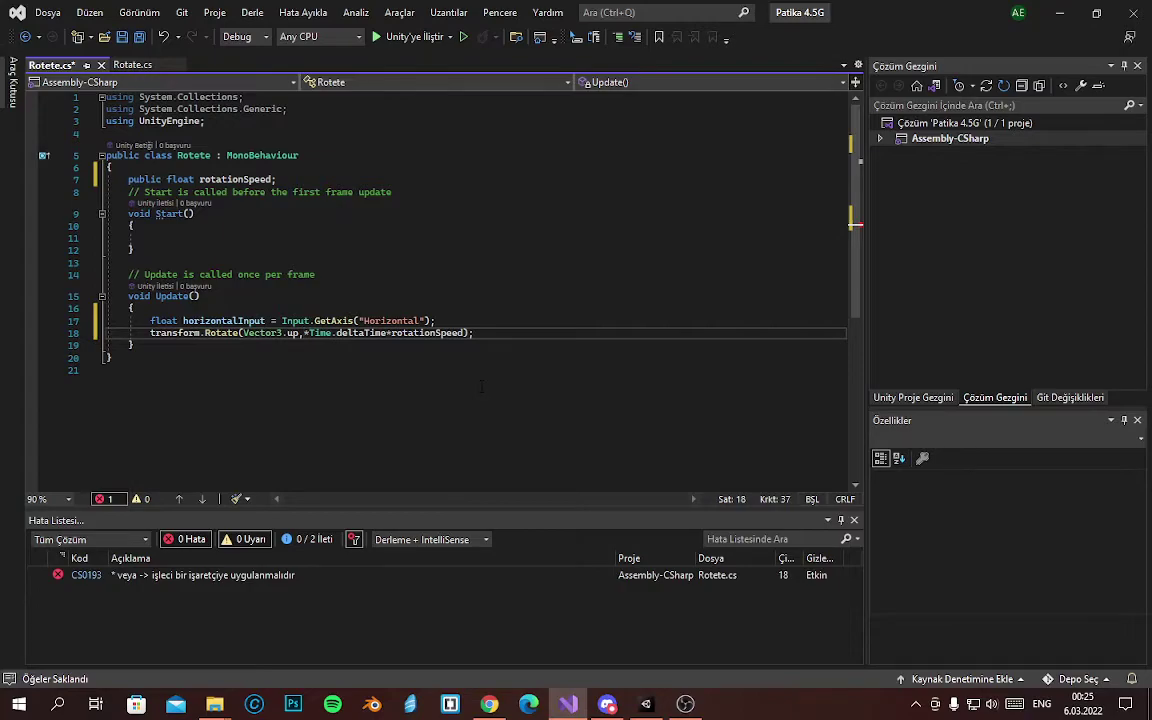
{"action": "type", "text": "hor"}
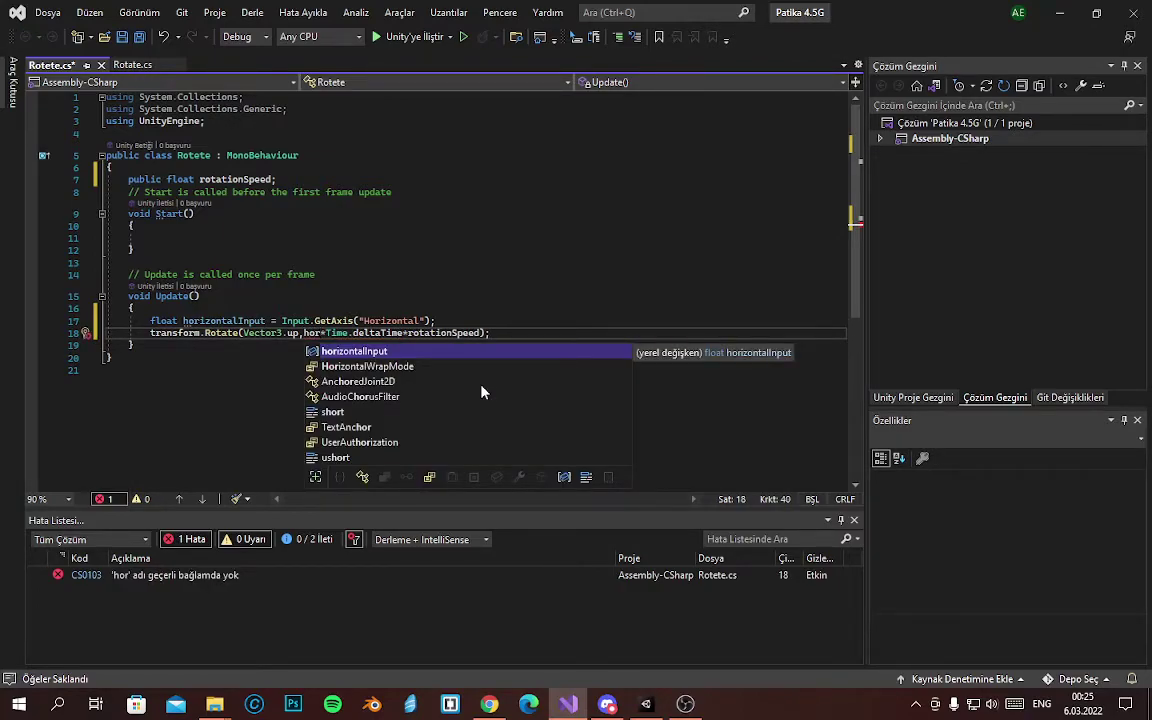
{"action": "key", "text": "Tab"}
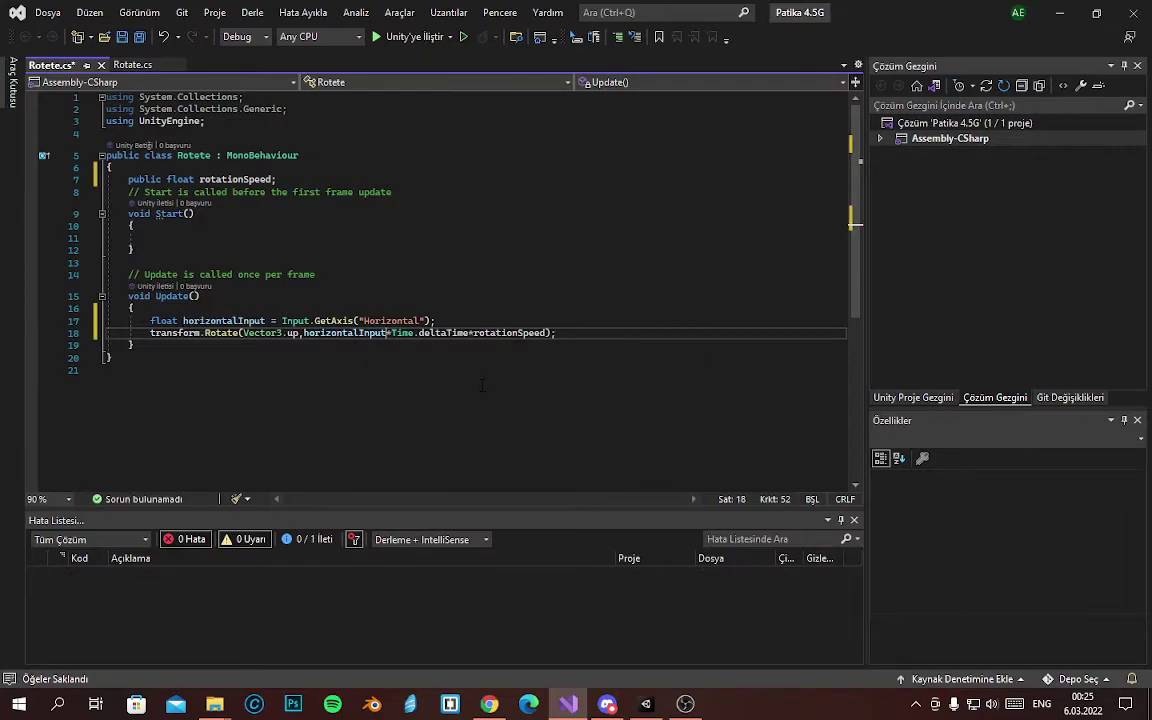
{"action": "key", "text": "ctrl+s"}
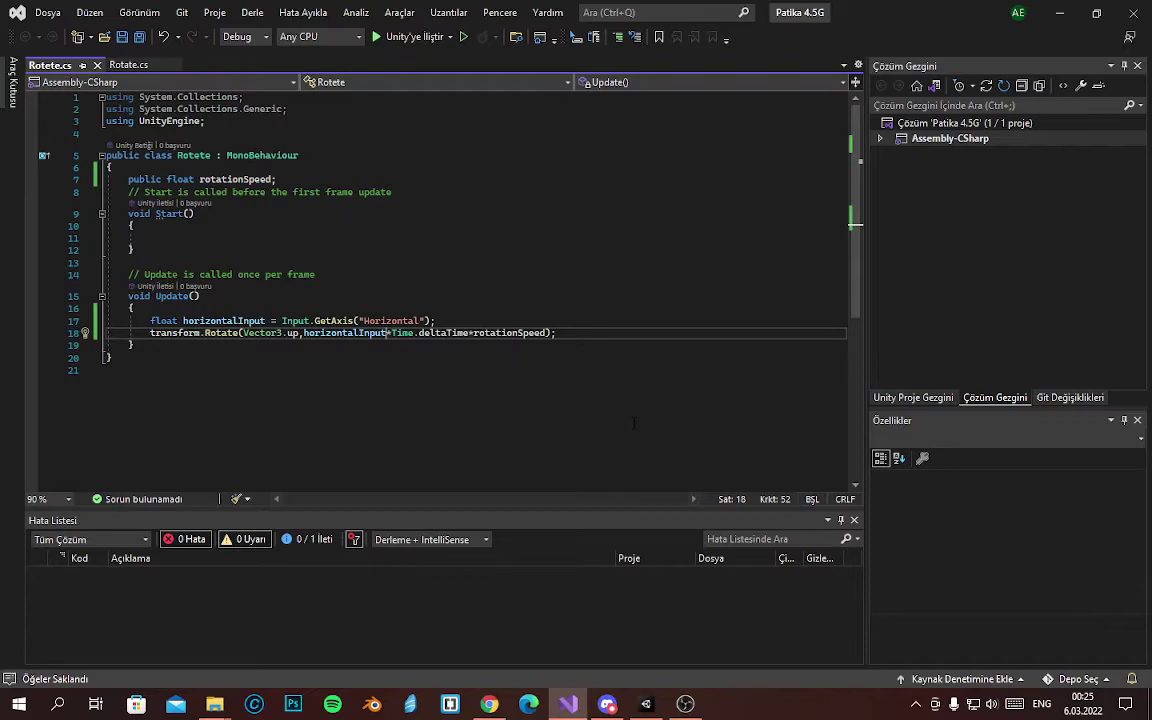
{"action": "mouse_move", "coordinate": [658, 704]}
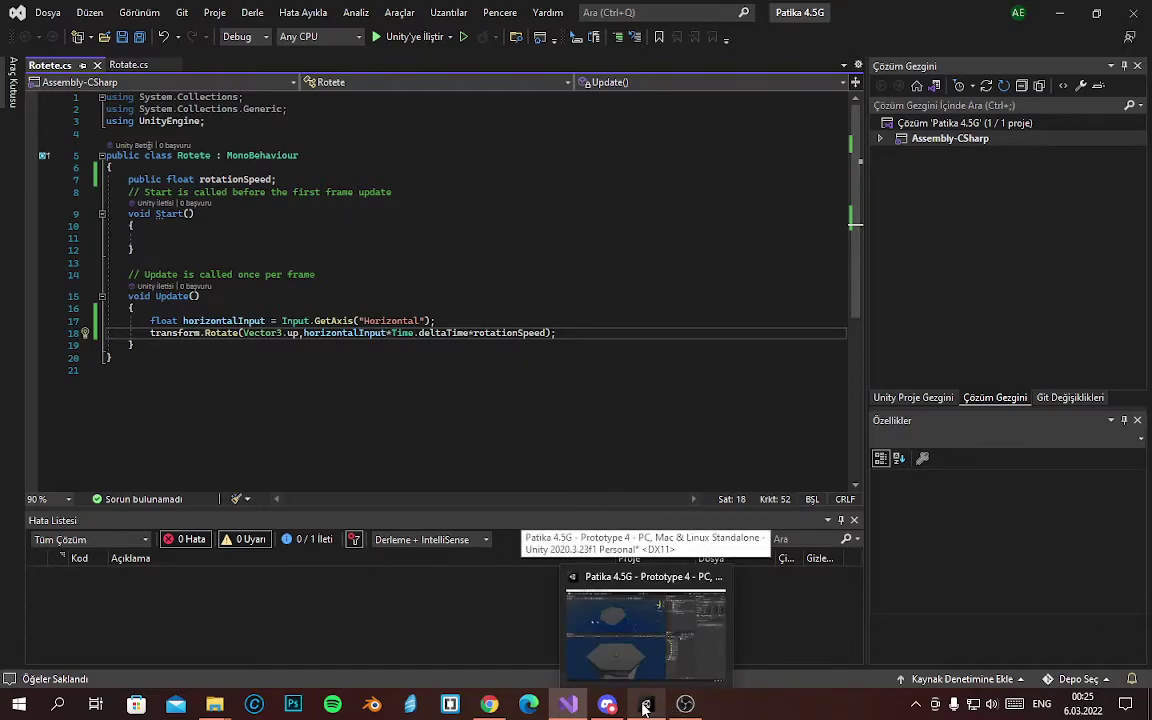
Back in Unity, enter Play mode and raise Focus Follow's Rotation Speed from 0 to 1.05
{"action": "left_click", "coordinate": [645, 708]}
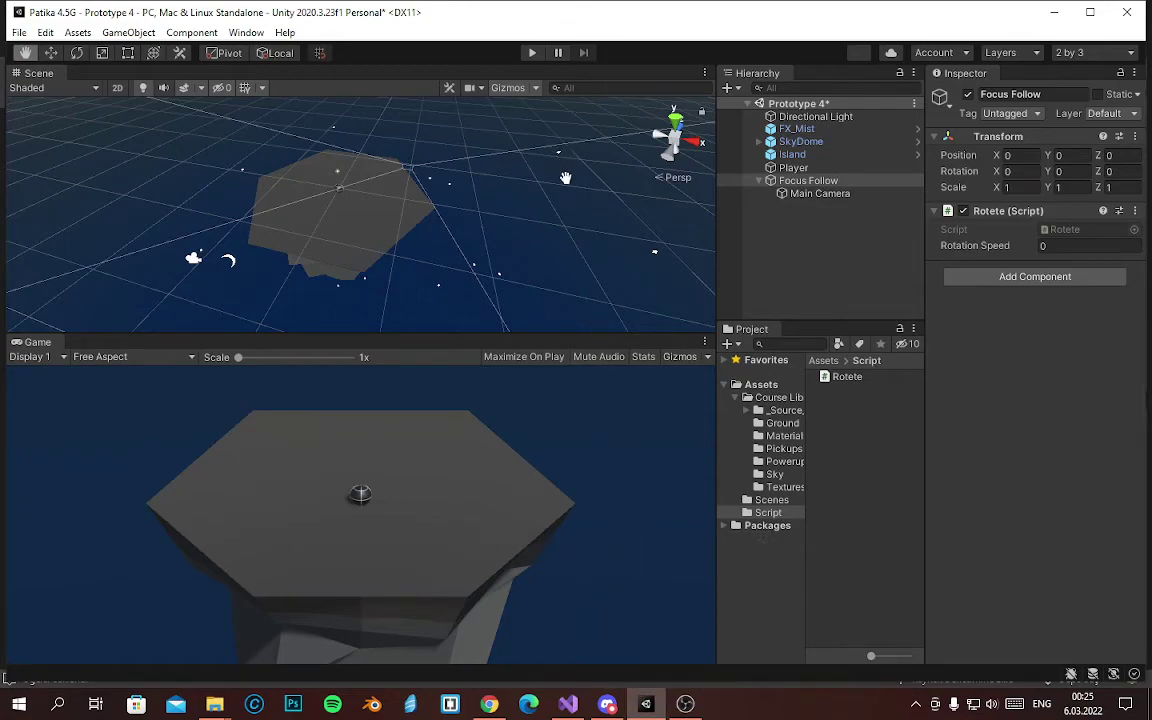
{"action": "left_click", "coordinate": [529, 53]}
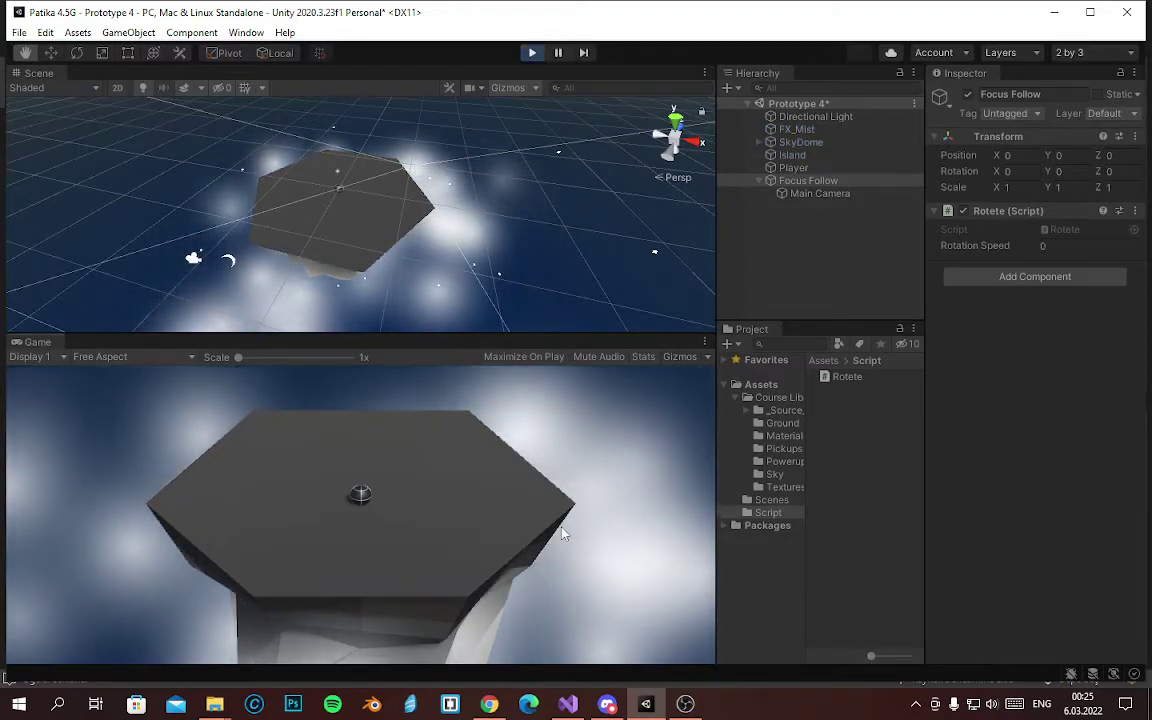
{"action": "left_click_drag", "start_coordinate": [1029, 251], "coordinate": [1064, 252]}
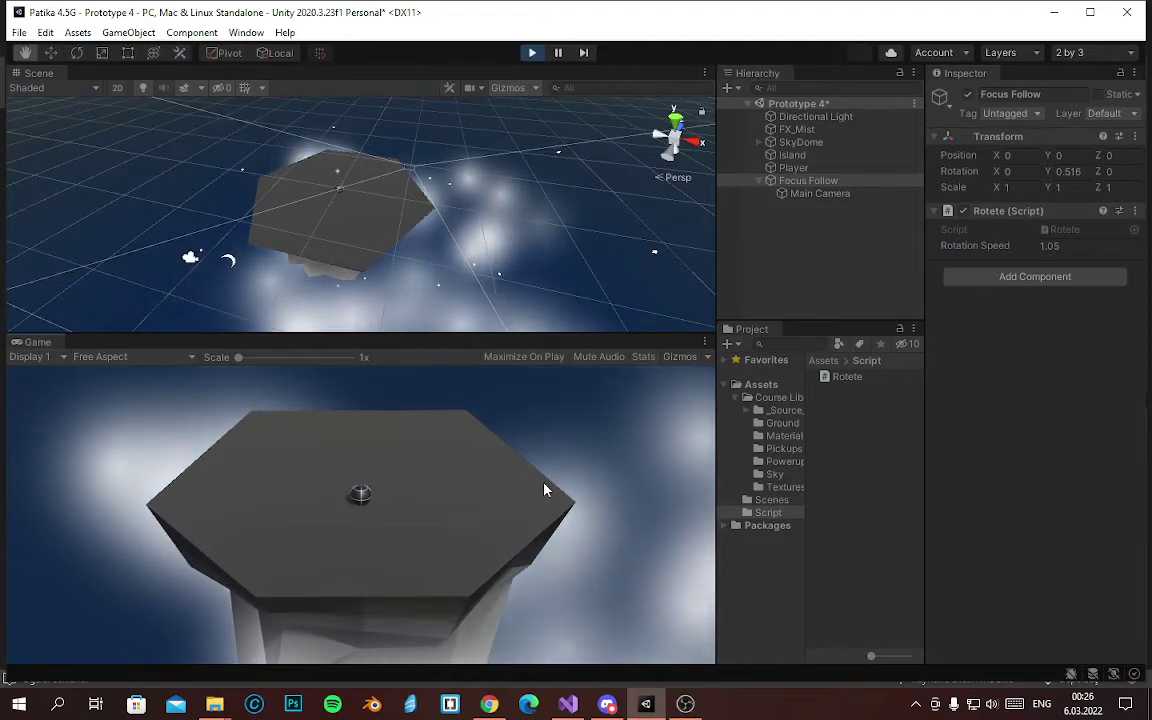
Set Rotation Speed to 20 and turn the camera left around the island
{"action": "left_click", "coordinate": [1072, 247]}
{"action": "type", "text": "20"}
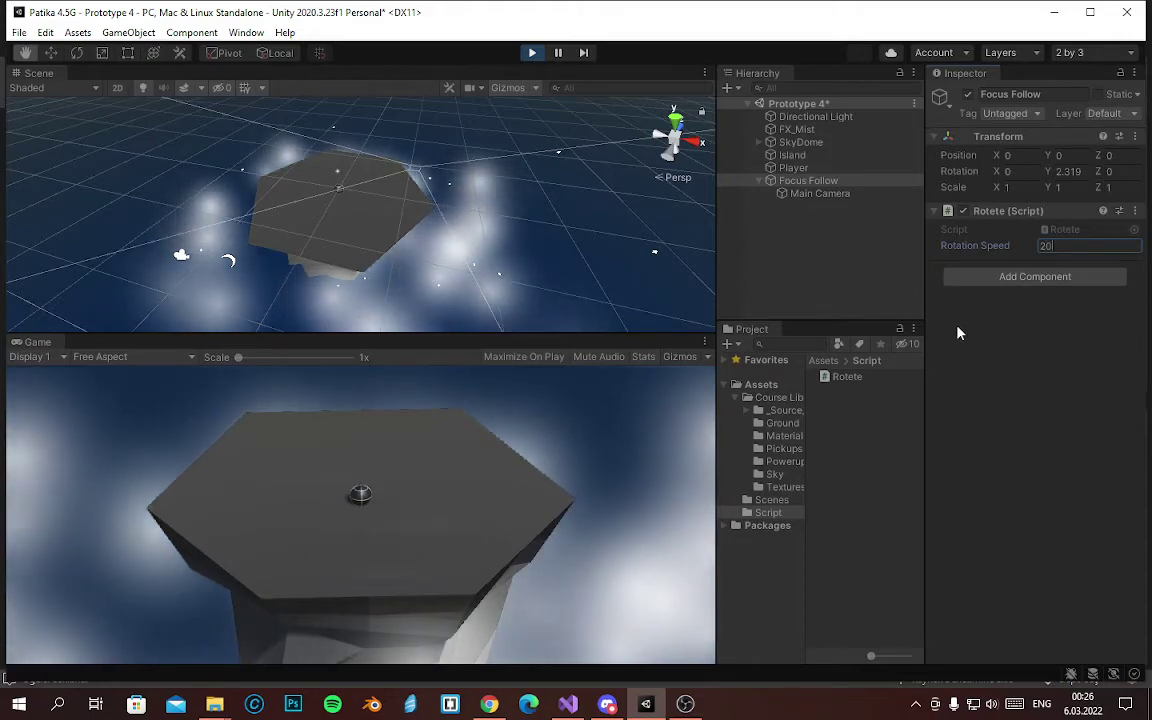
{"action": "key", "text": "Return"}
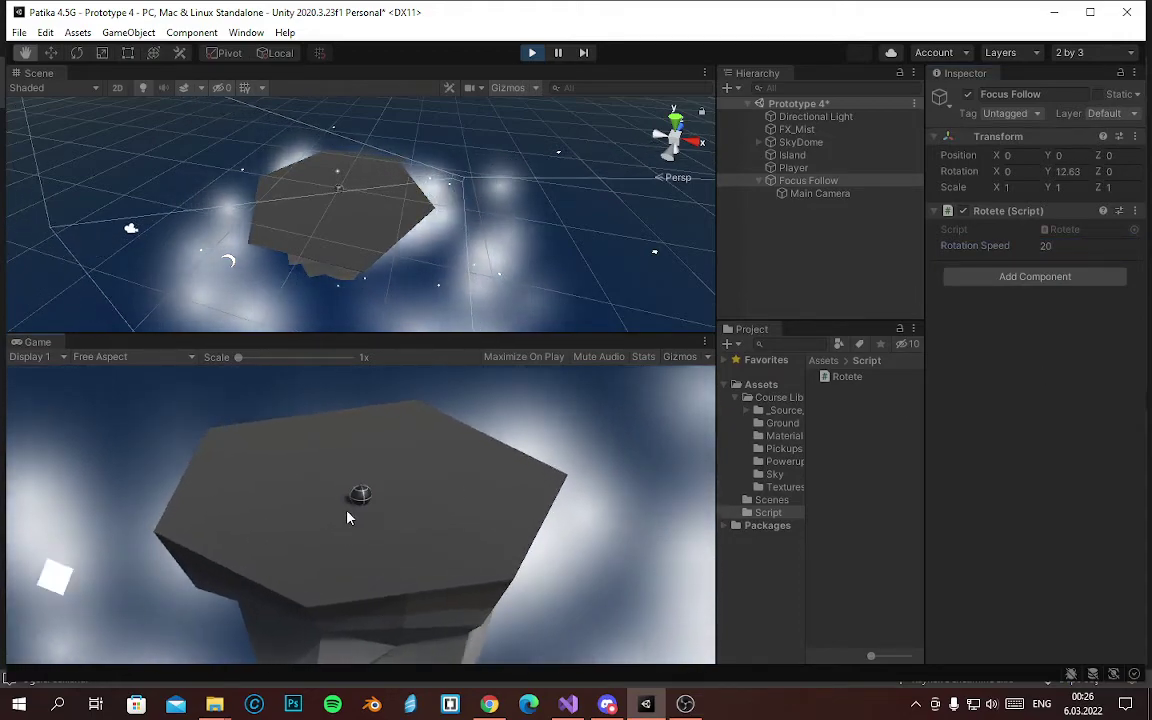
{"action": "key", "text": "Left"}
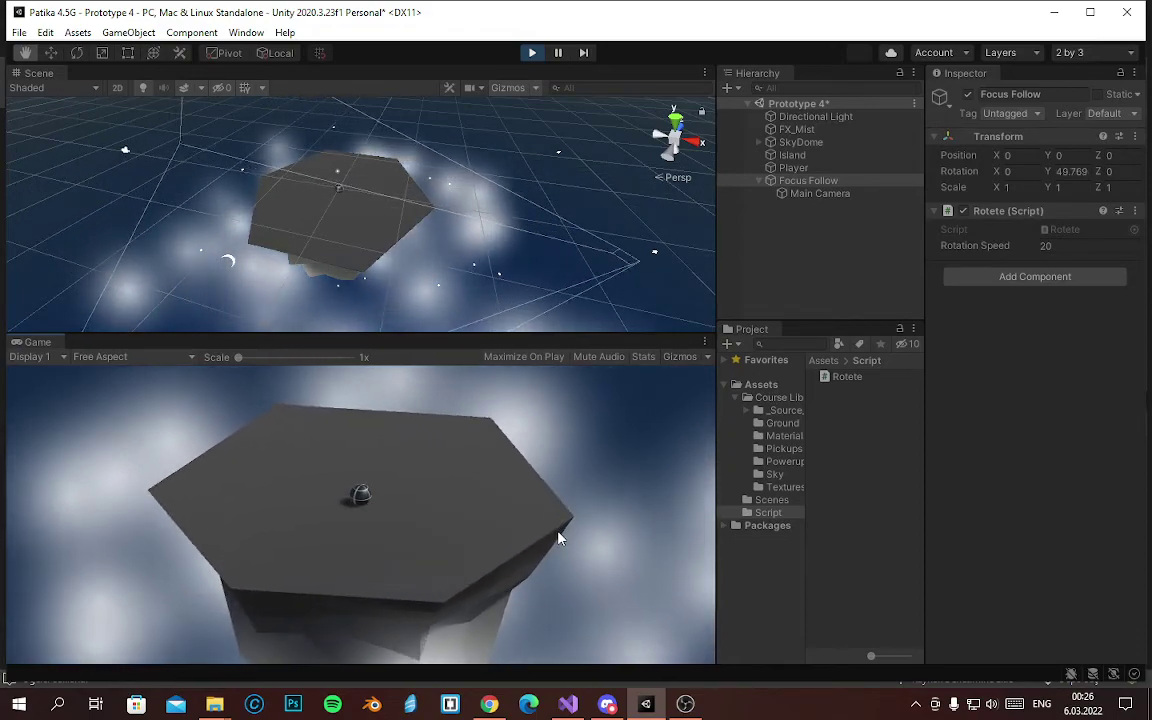
{"action": "key", "text": "Left"}
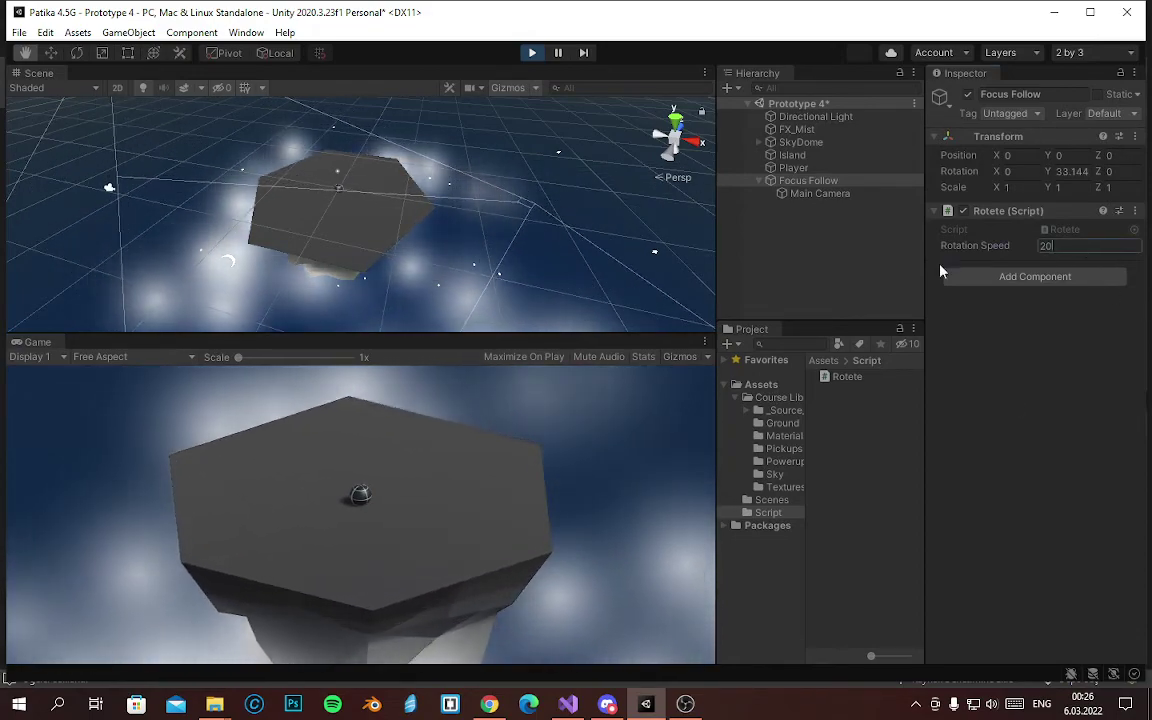
Set Rotation Speed to 50 and swing the camera left and right around the island
{"action": "key", "text": "BackSpace"}
{"action": "key", "text": "BackSpace"}
{"action": "type", "text": "50"}
{"action": "key", "text": "Return"}
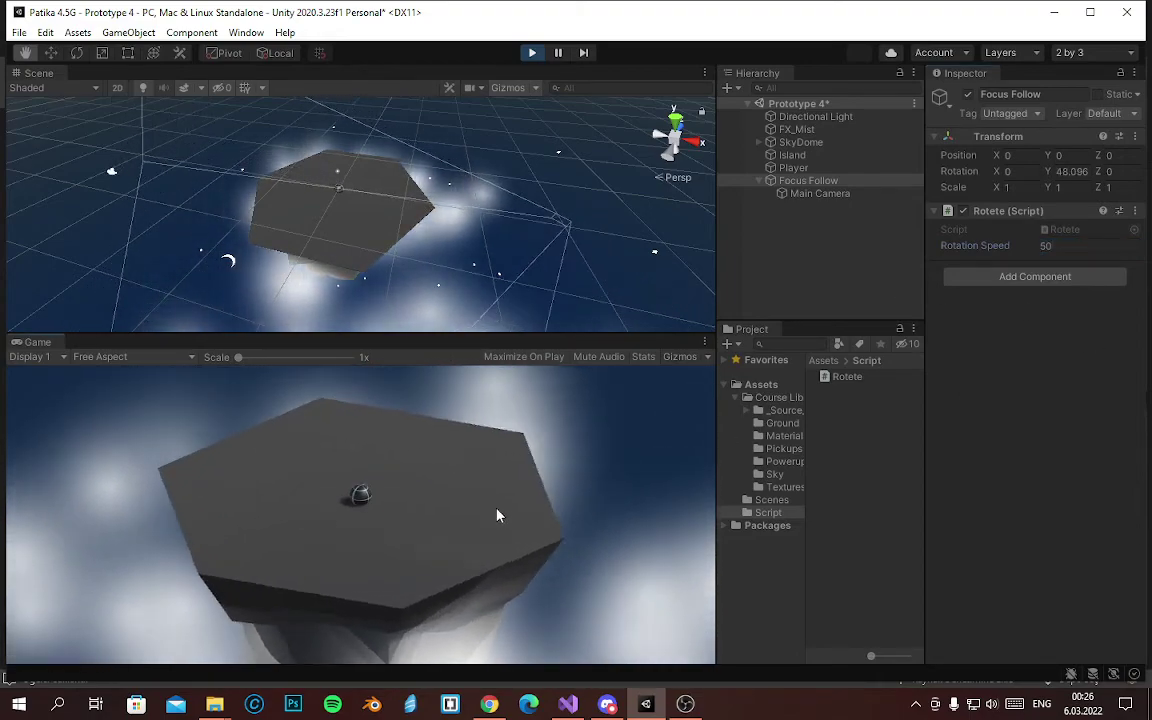
{"action": "key", "text": "Left"}
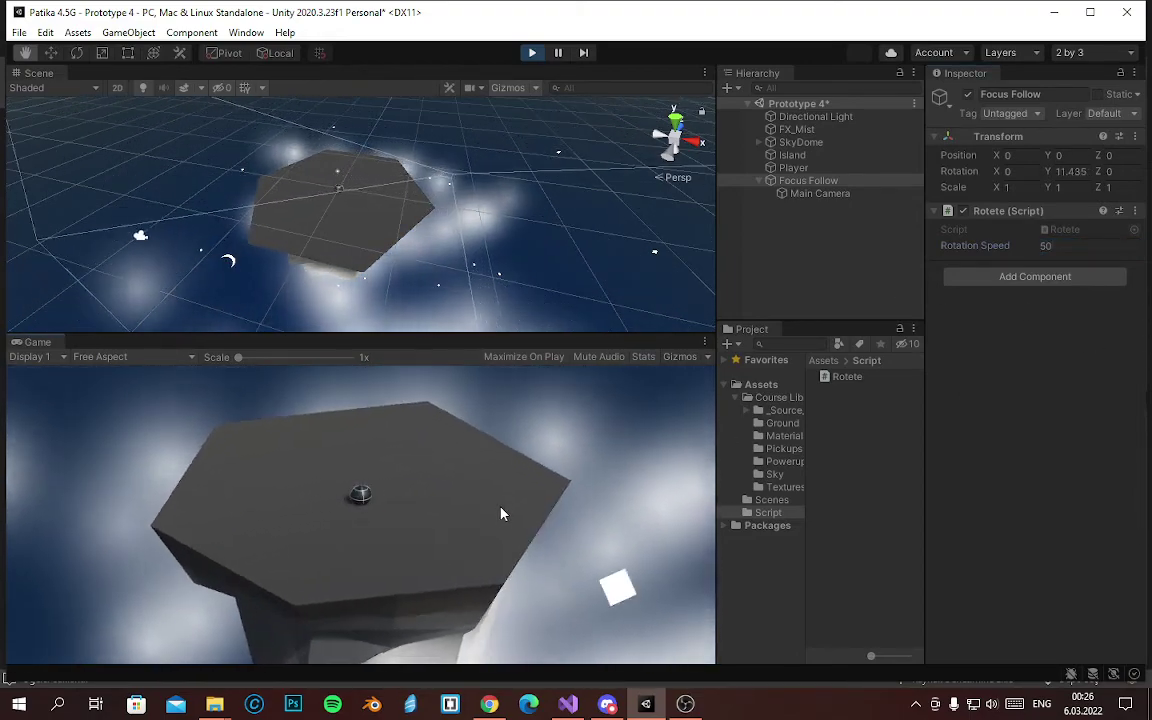
{"action": "key", "text": "Right"}
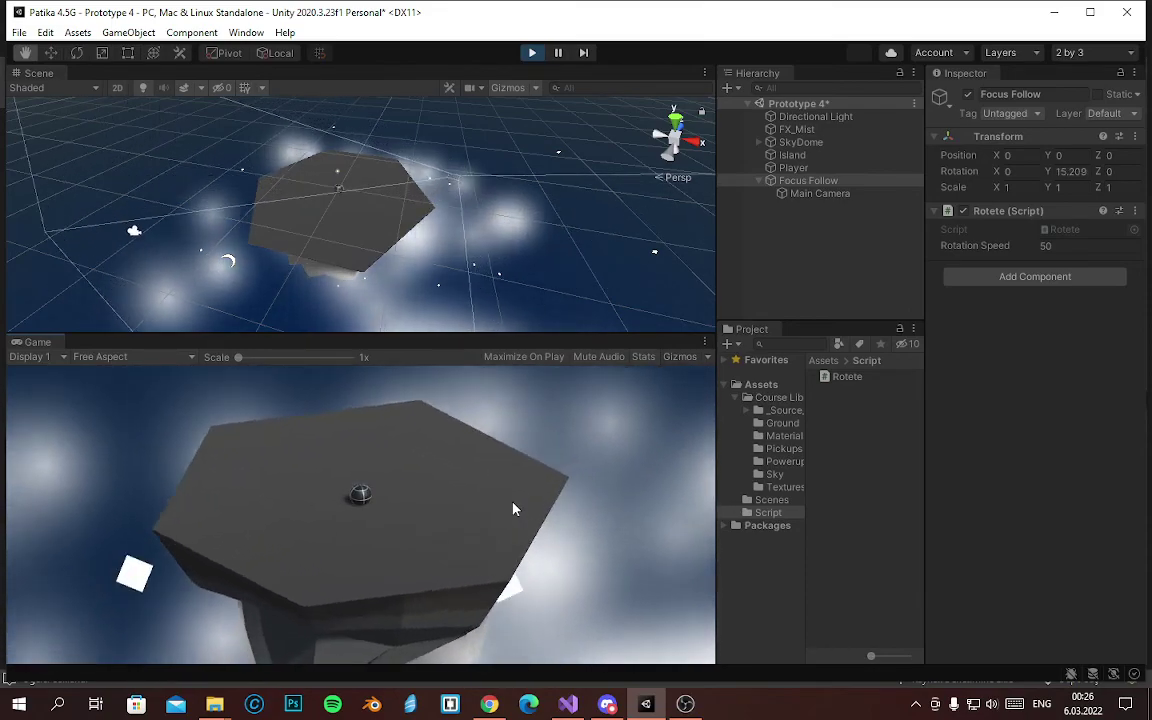
{"action": "key", "text": "Left"}
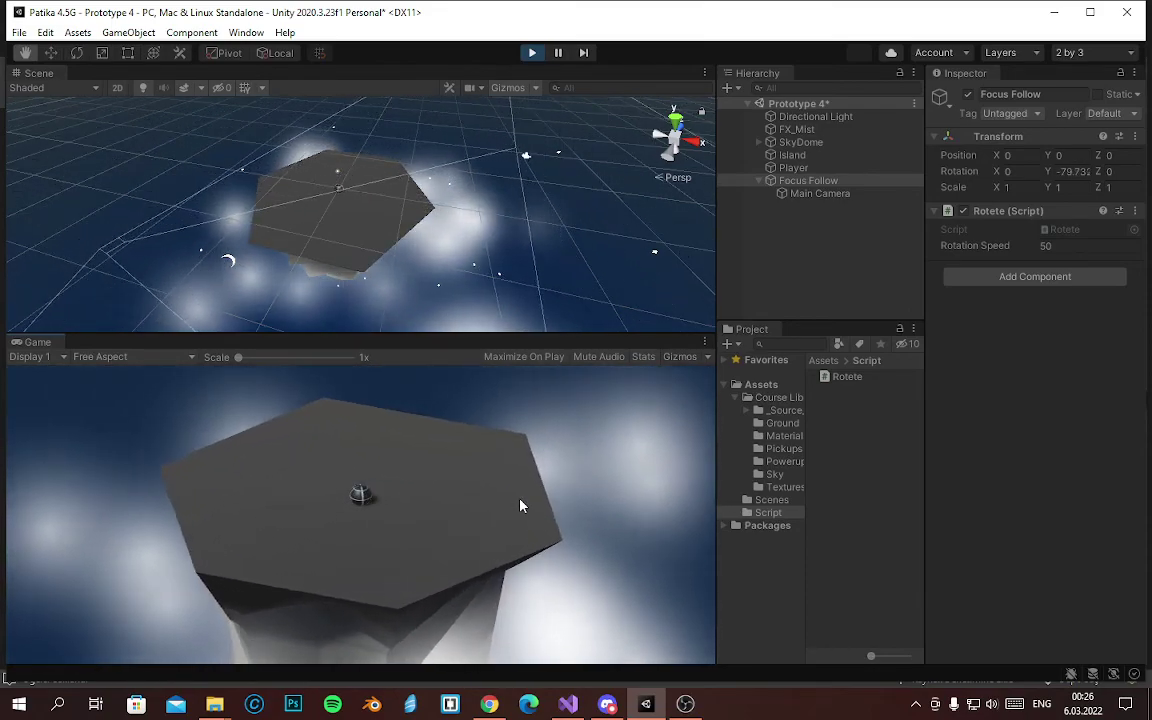
{"action": "key", "text": "Right"}
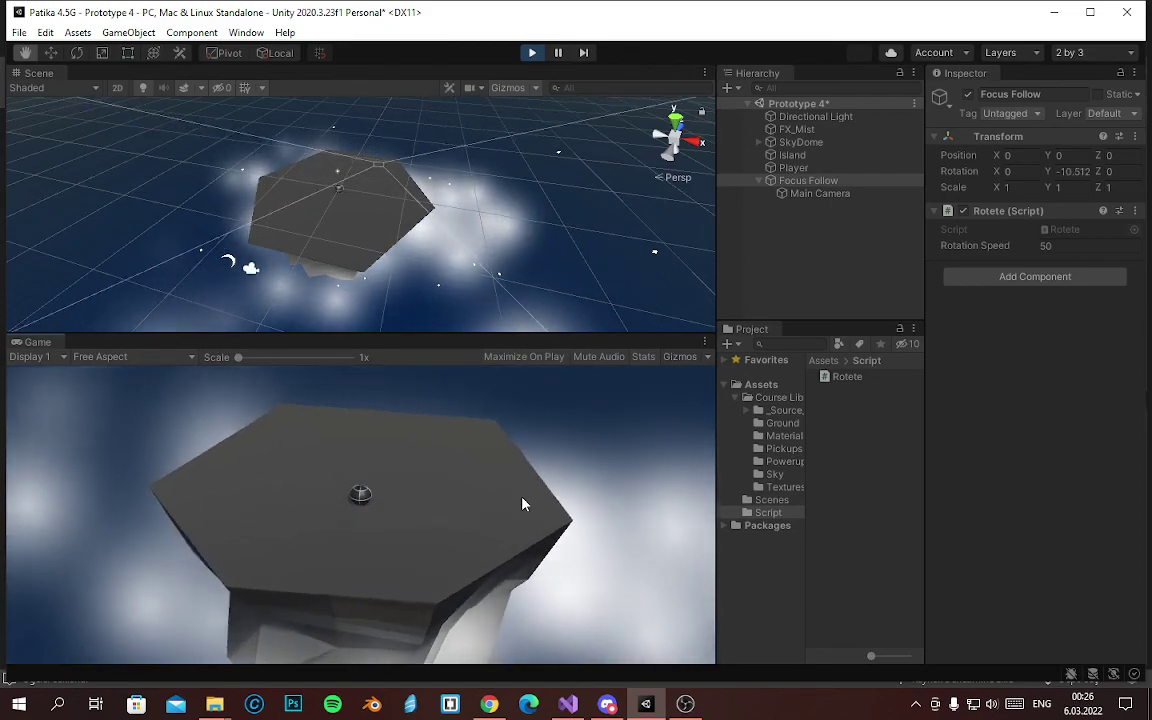
{"action": "key", "text": "Left"}
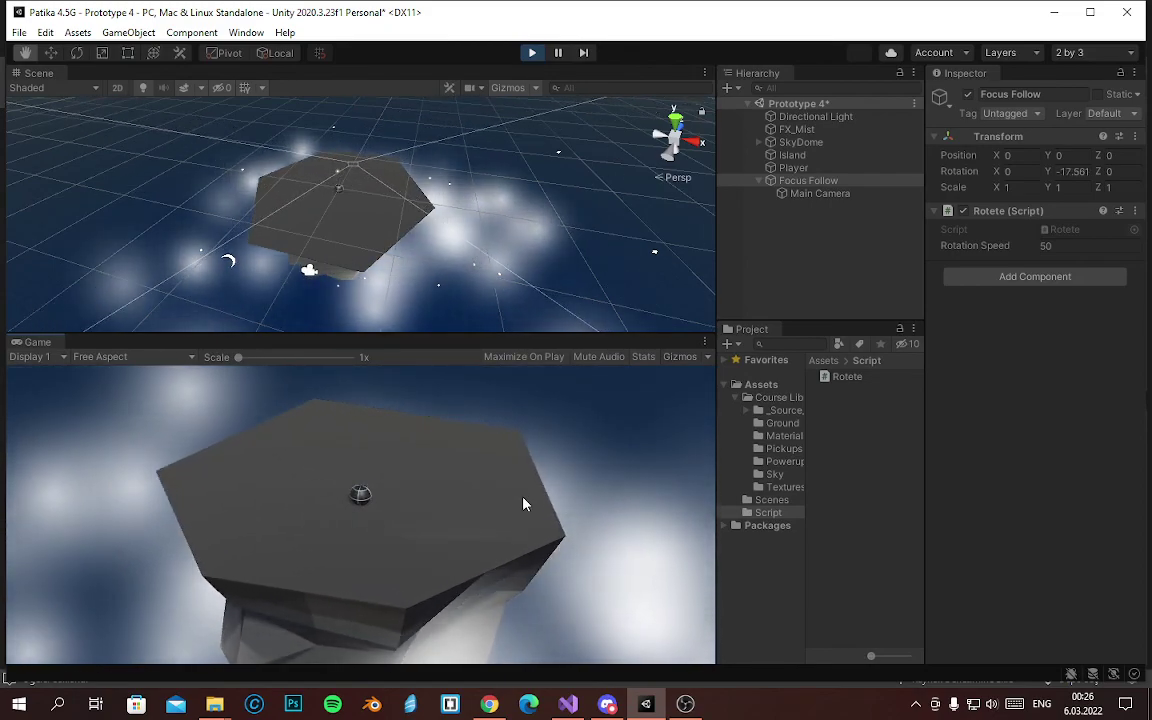